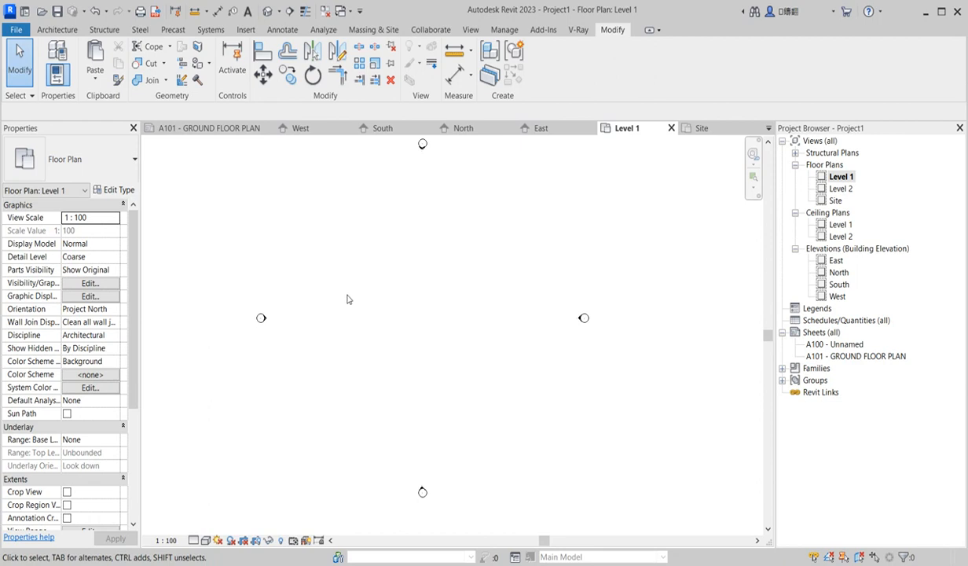
pyautogui.scroll(-2, 352, 281)
pyautogui.scroll(2, 341, 244)
pyautogui.scroll(-1, 397, 249)
pyautogui.scroll(1, 458, 279)
pyautogui.scroll(-1, 406, 301)
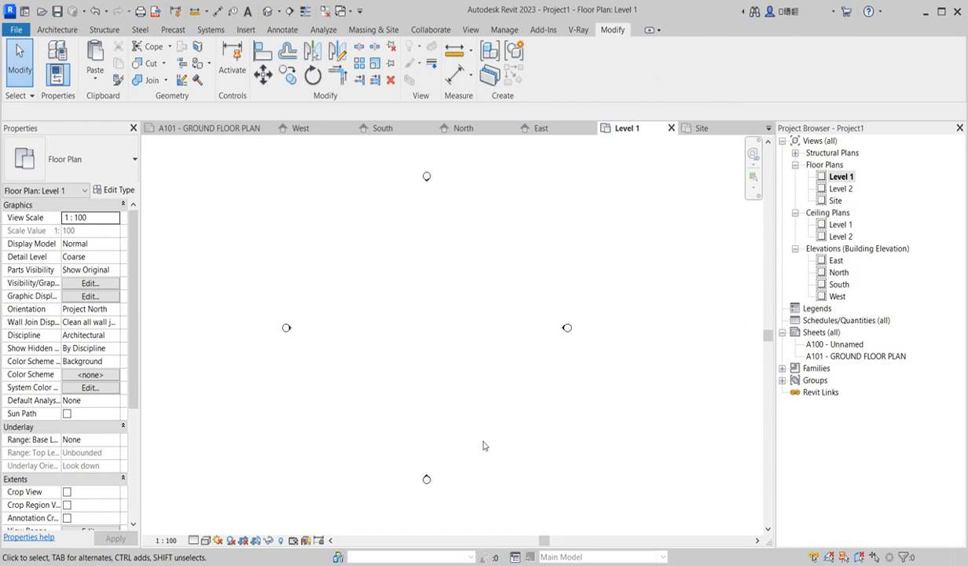
# Switch to the reference image ddd.png in the photo viewer and examine the two-storey house's facade, balcony, entrance and roof
pyautogui.hotkey('alt', 'Tab')
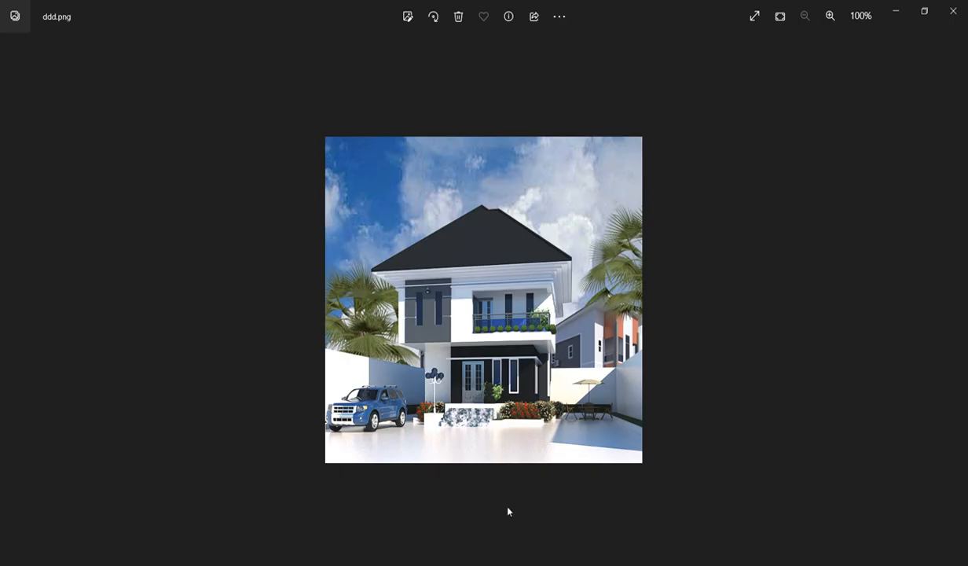
pyautogui.scroll(3, 493, 535)
pyautogui.scroll(-1, 487, 453)
pyautogui.scroll(4, 485, 370)
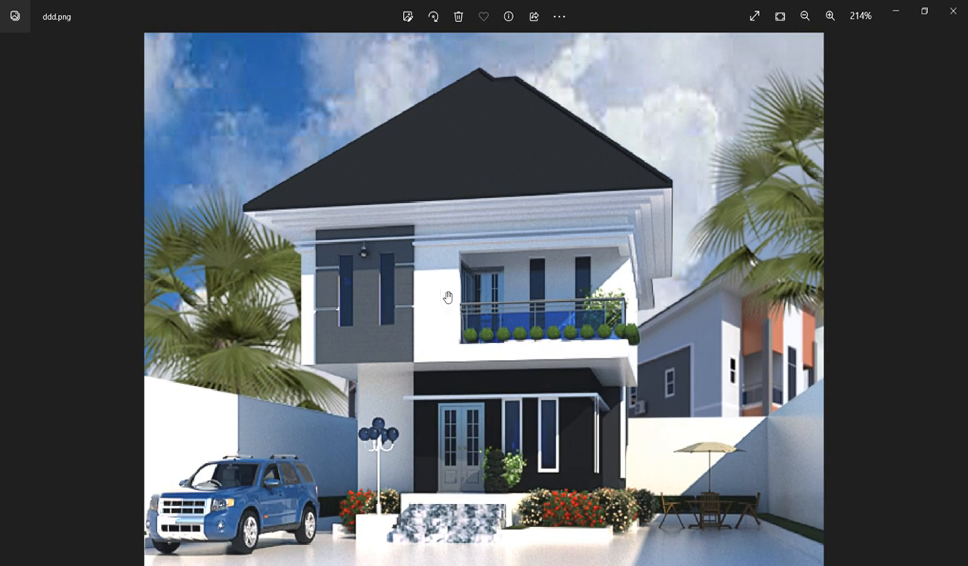
pyautogui.scroll(-4, 503, 424)
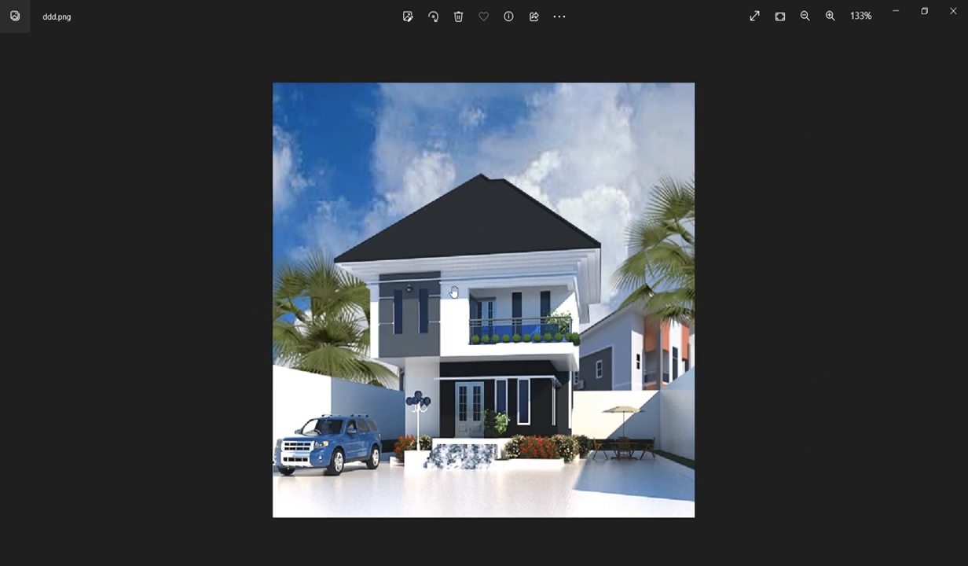
pyautogui.scroll(2, 451, 269)
pyautogui.scroll(-2, 503, 394)
pyautogui.scroll(2, 357, 369)
pyautogui.scroll(-3, 487, 489)
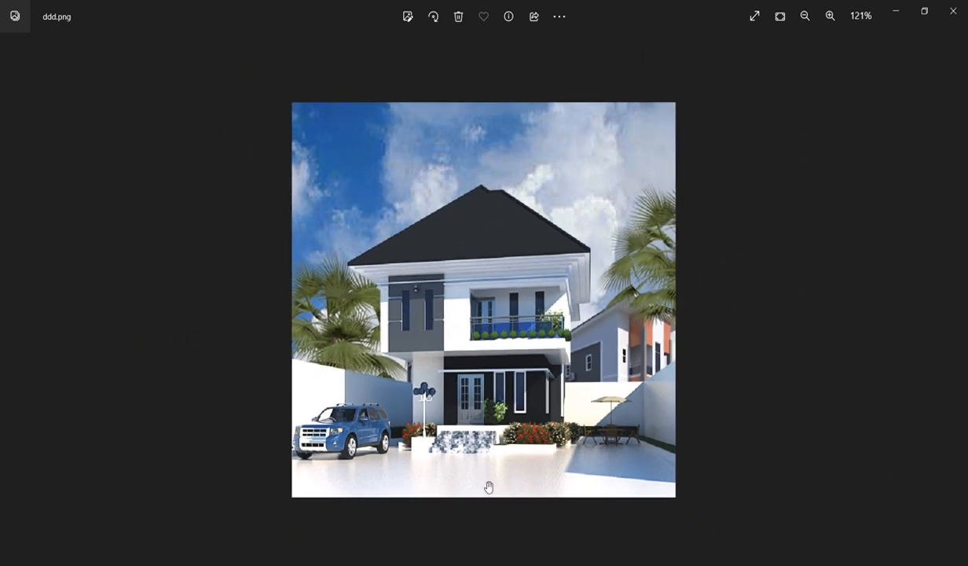
pyautogui.scroll(2, 461, 382)
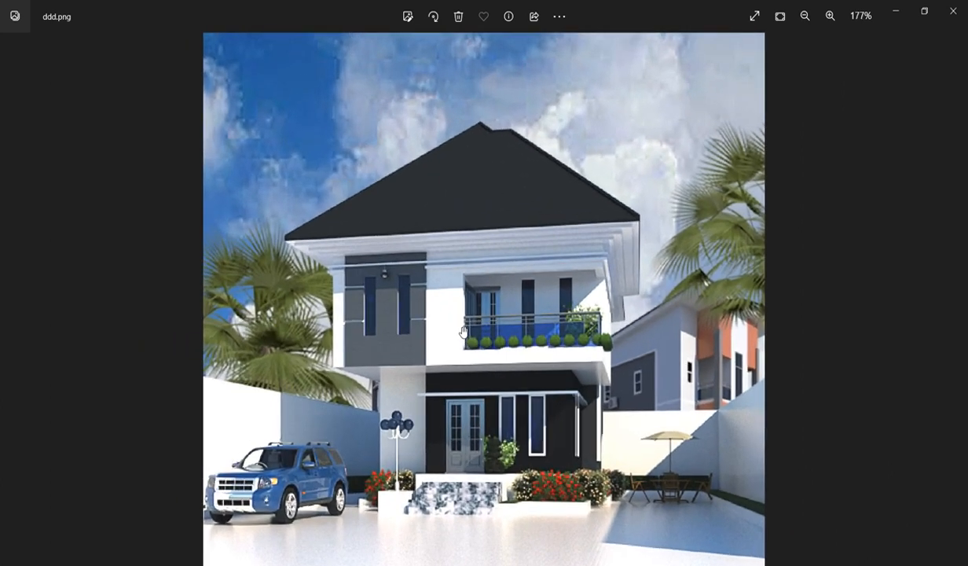
pyautogui.scroll(-3, 488, 381)
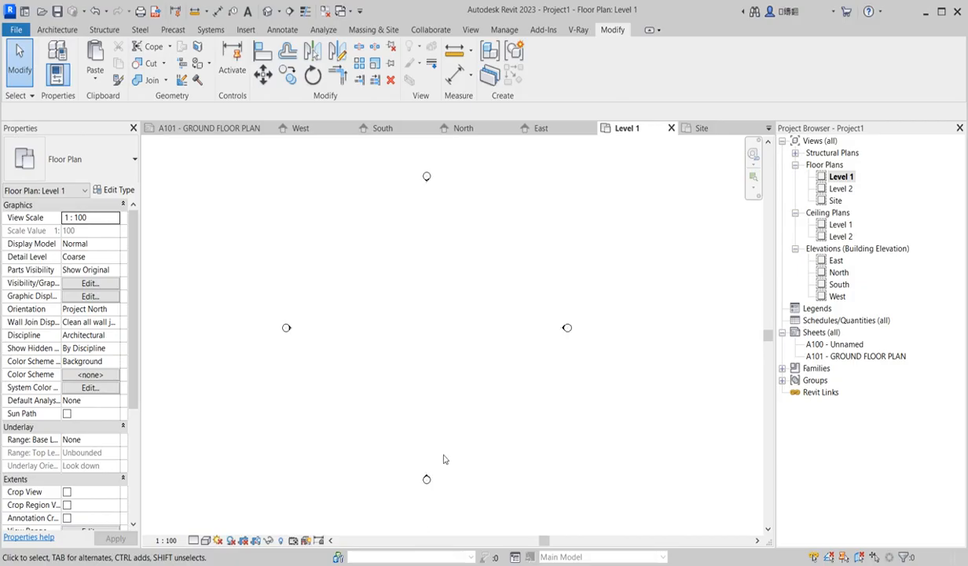
pyautogui.scroll(3, 417, 283)
pyautogui.scroll(-3, 469, 369)
pyautogui.scroll(1, 469, 370)
pyautogui.scroll(-3, 456, 296)
pyautogui.scroll(1, 462, 298)
pyautogui.scroll(-1, 466, 340)
pyautogui.scroll(2, 469, 331)
pyautogui.scroll(2, 491, 346)
pyautogui.scroll(-3, 542, 397)
pyautogui.scroll(2, 423, 358)
pyautogui.scroll(-3, 424, 362)
pyautogui.scroll(2, 436, 409)
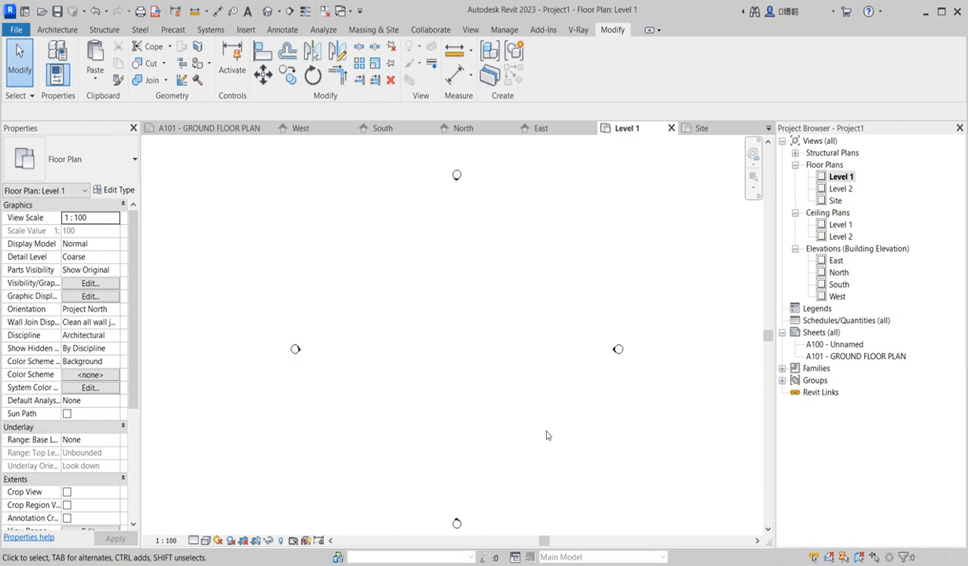
# In the Site floor plan, draw a 13000 mm horizontal detail line as the upper edge of a rectangular plot
pyautogui.doubleClick(836, 202)
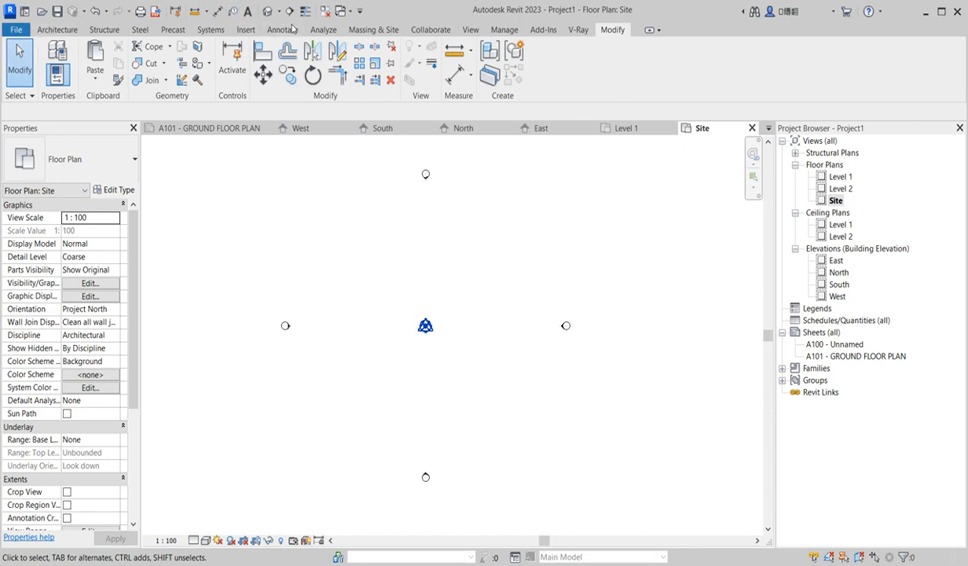
pyautogui.click(288, 33)
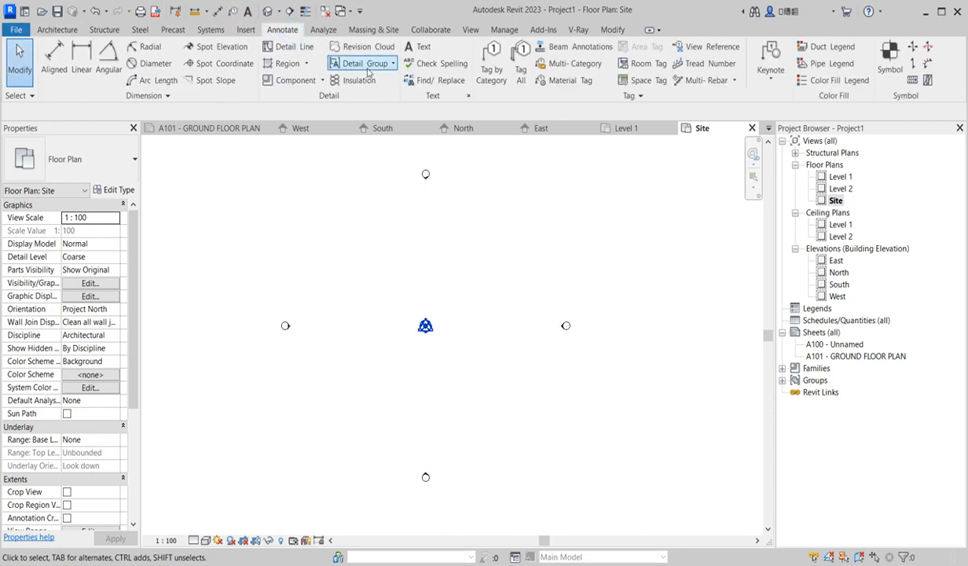
pyautogui.click(291, 48)
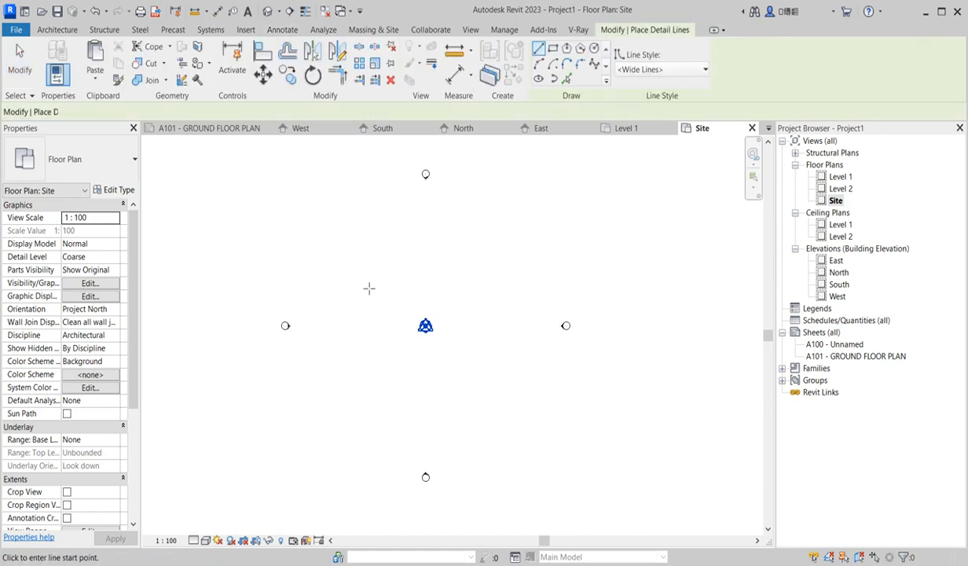
pyautogui.scroll(1, 369, 286)
pyautogui.scroll(1, 369, 286)
pyautogui.click(342, 275)
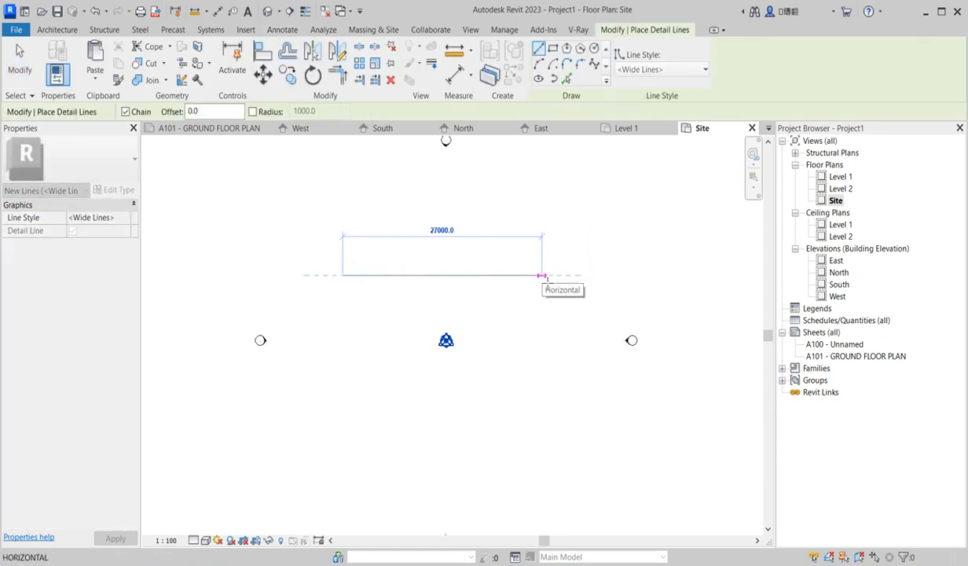
pyautogui.write('13')
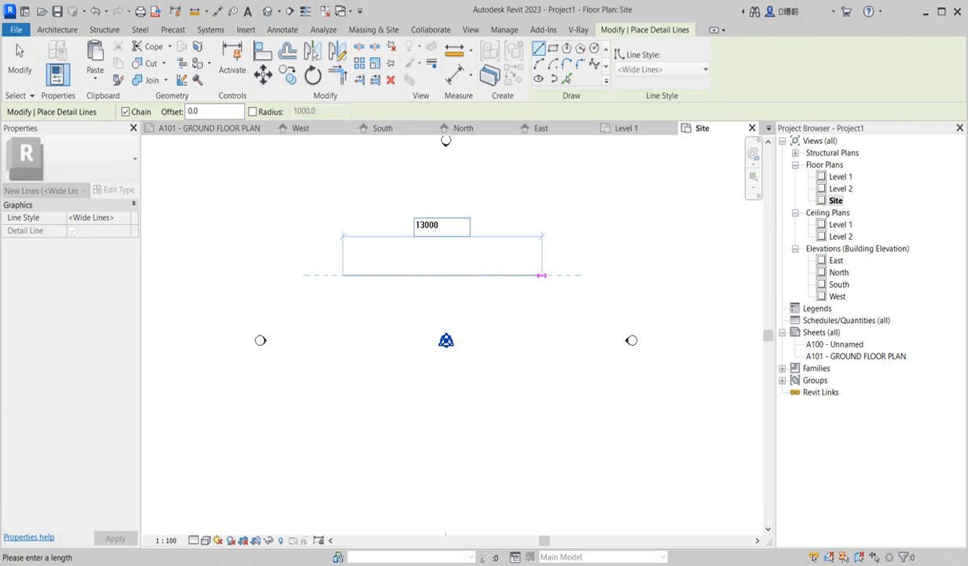
pyautogui.write('000')
pyautogui.press('Return')
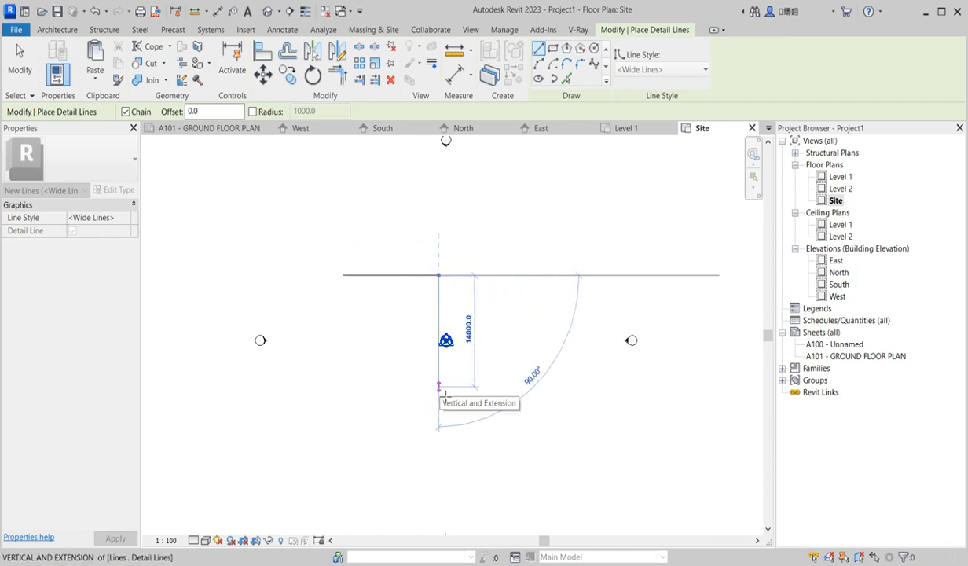
# Complete the plot rectangle with a 12000 mm line downward, a lower edge and a closing line back to the start
pyautogui.write('12000')
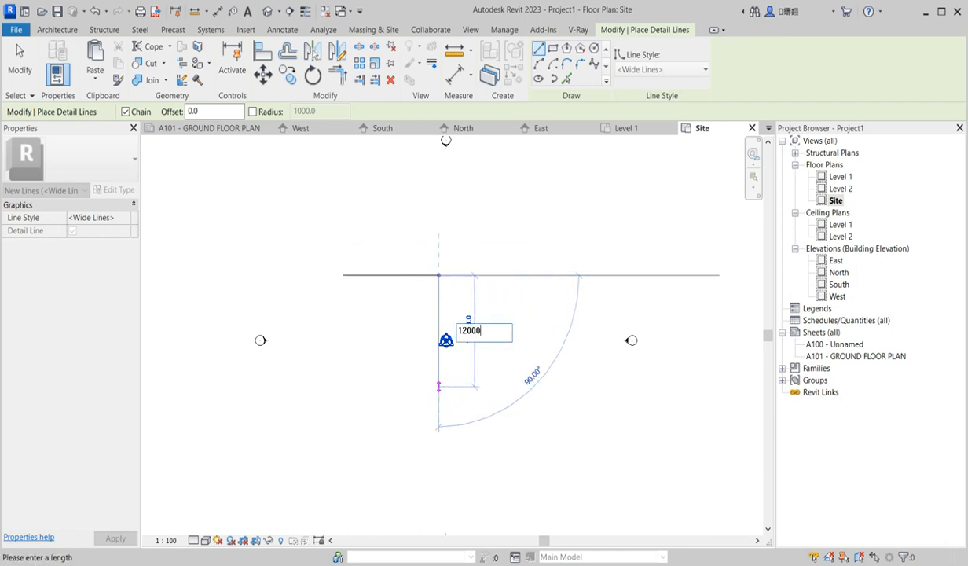
pyautogui.press('Return')
pyautogui.click(340, 369)
pyautogui.click(342, 275)
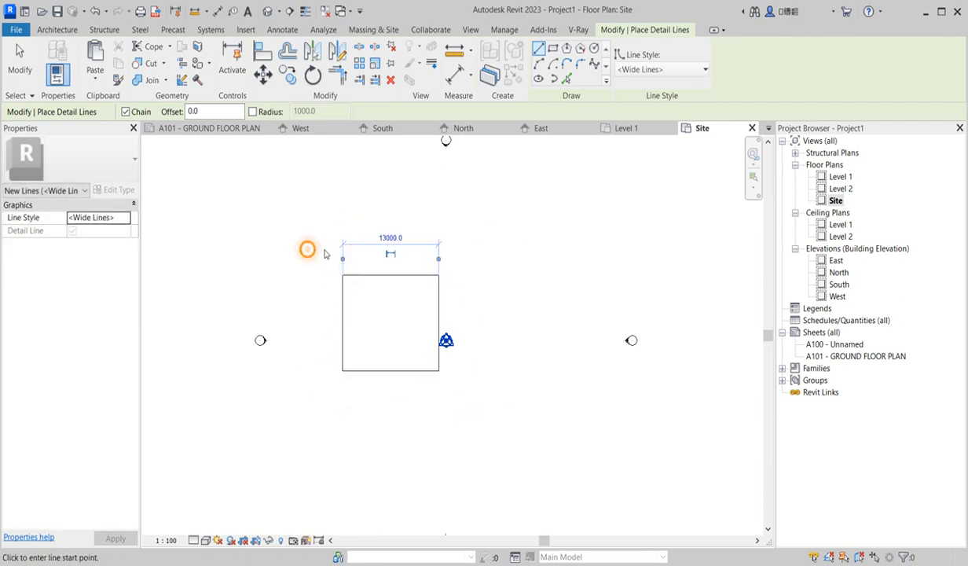
pyautogui.rightClick(309, 253)
pyautogui.click(360, 260)
pyautogui.rightClick(363, 253)
pyautogui.click(389, 265)
# Move the plot rectangle to the right so it sits centrally between the elevation markers
pyautogui.moveTo(305, 243); pyautogui.dragTo(462, 417)
pyautogui.moveTo(402, 274); pyautogui.dragTo(470, 260)
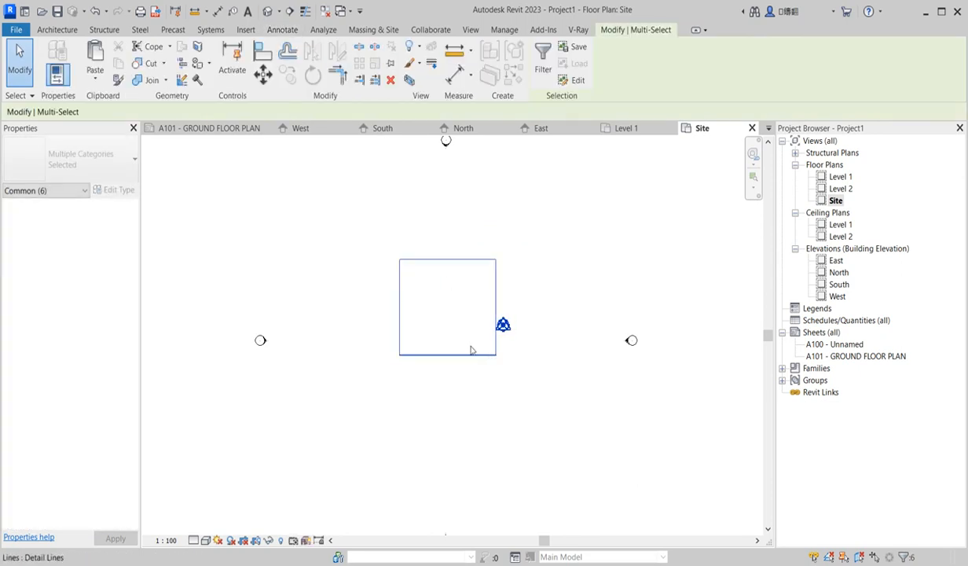
pyautogui.click(517, 338)
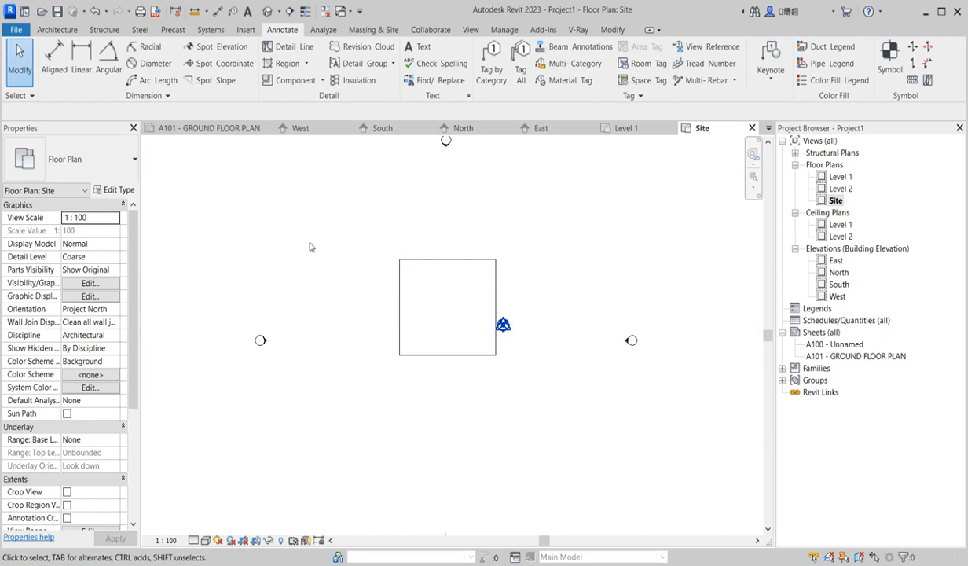
# Copy the four plot lines from the Site plan and paste them into the Level 1 floor plan, aligned to the current view
pyautogui.moveTo(376, 246); pyautogui.dragTo(487, 407)
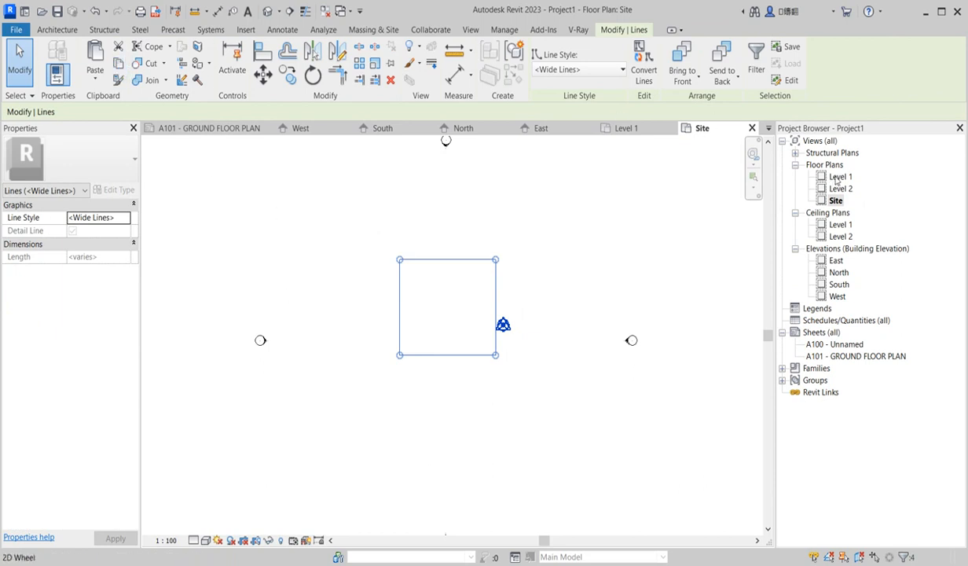
pyautogui.doubleClick(838, 178)
pyautogui.click(105, 84)
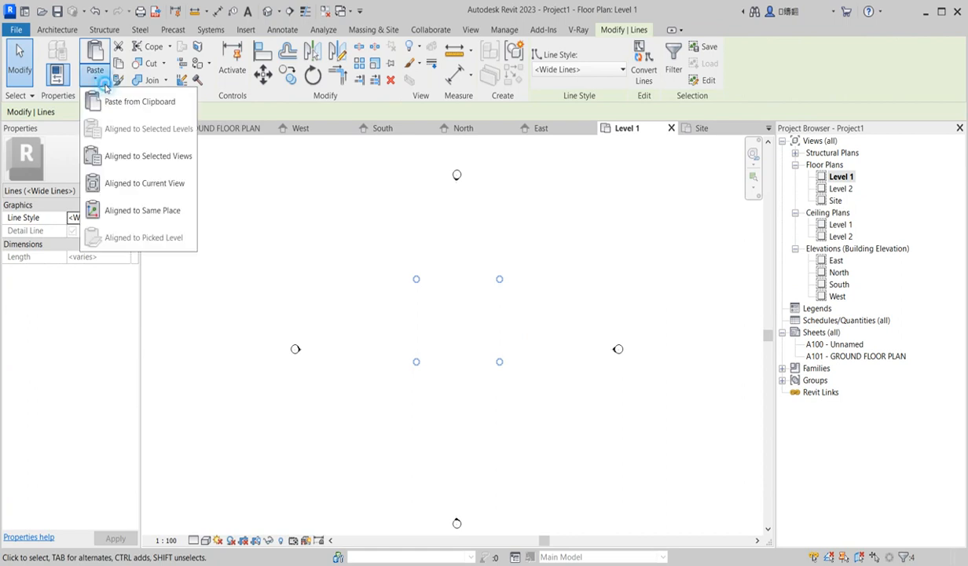
pyautogui.click(150, 186)
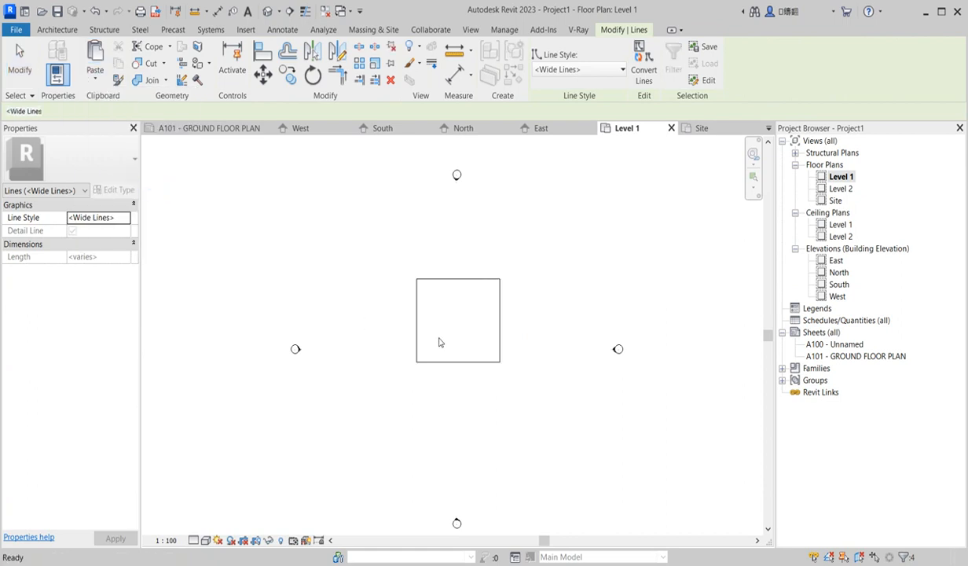
pyautogui.click(565, 299)
# Draw a vertical Generic - 200mm wall from the plot's upper edge to its lower edge, about 3000 mm in from the right edge
pyautogui.scroll(2, 444, 315)
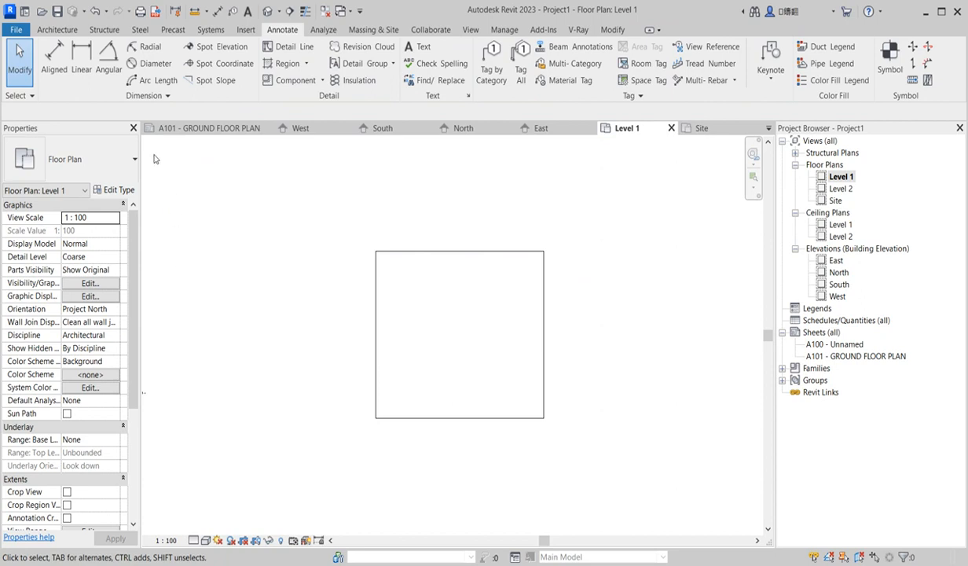
pyautogui.click(57, 29)
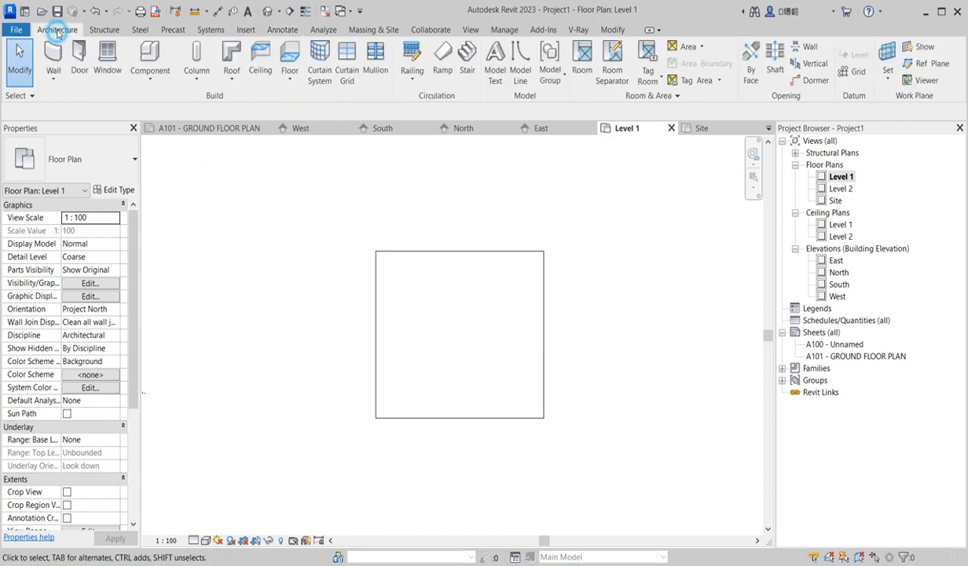
pyautogui.click(53, 69)
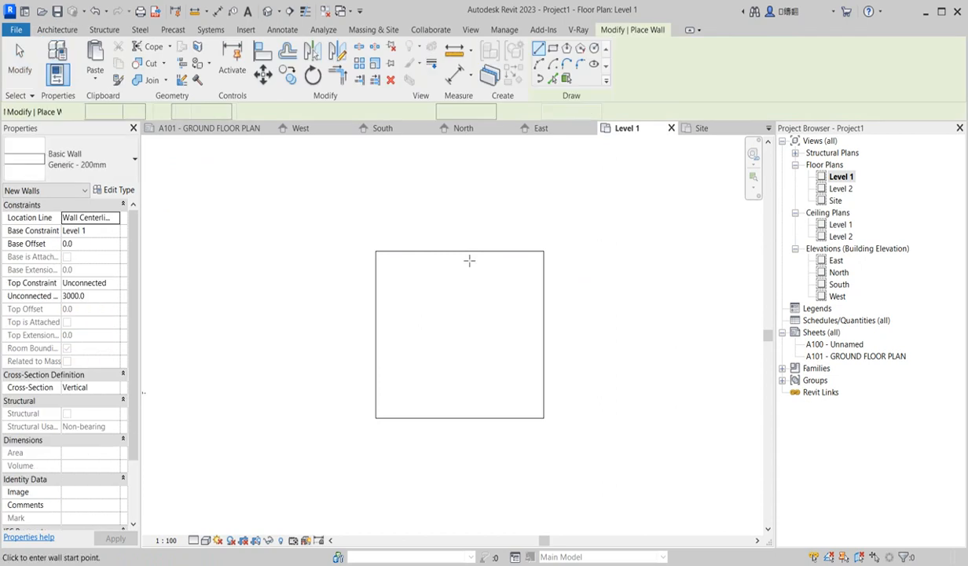
pyautogui.scroll(2, 484, 266)
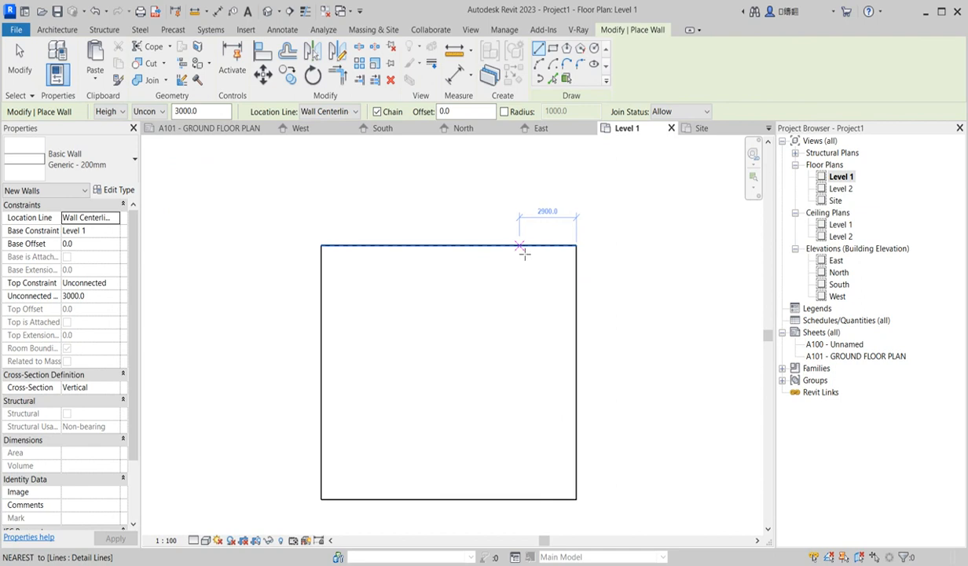
pyautogui.click(520, 248)
pyautogui.click(518, 497)
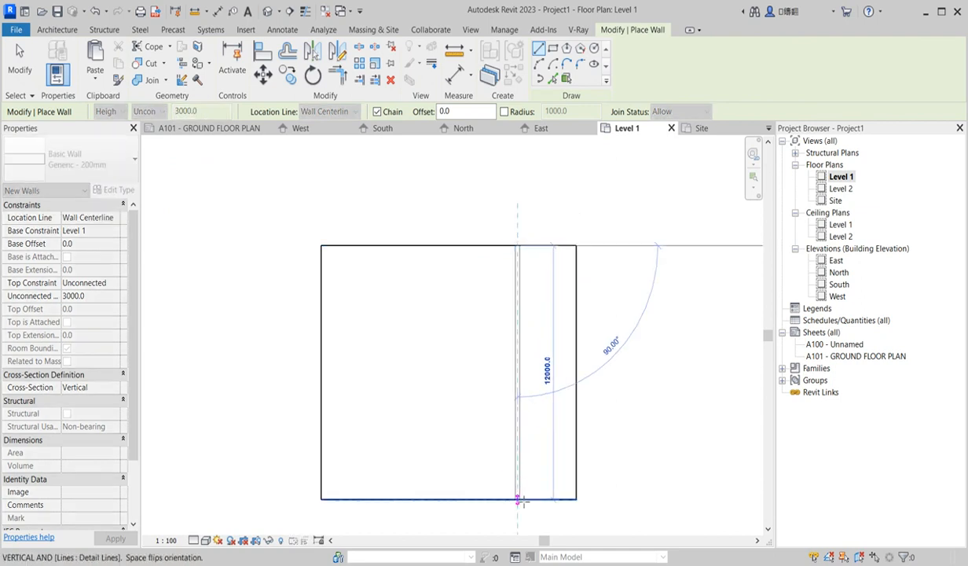
pyautogui.press('Escape')
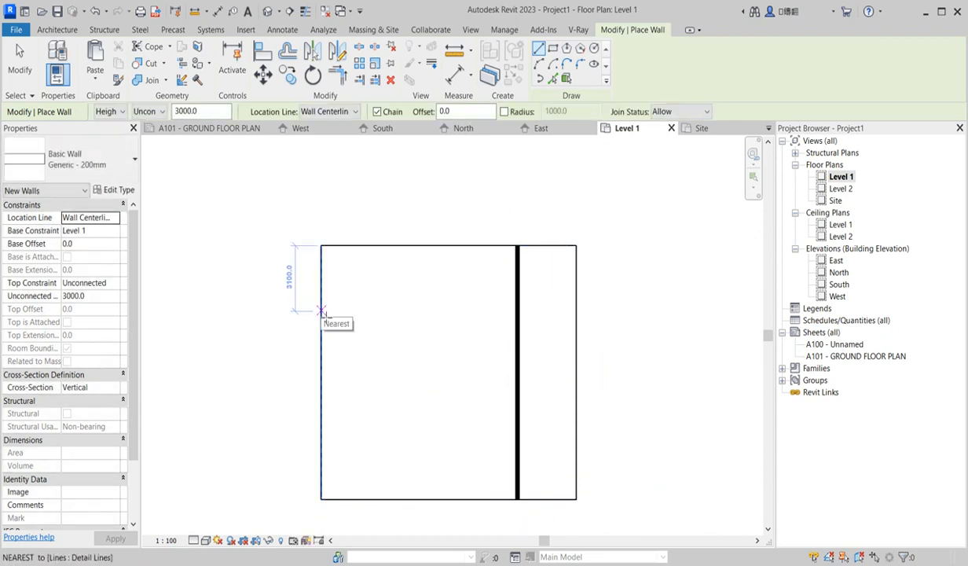
# Draw a horizontal wall from the plot's left edge to the vertical wall, about 2900 mm below the upper edge
pyautogui.click(322, 307)
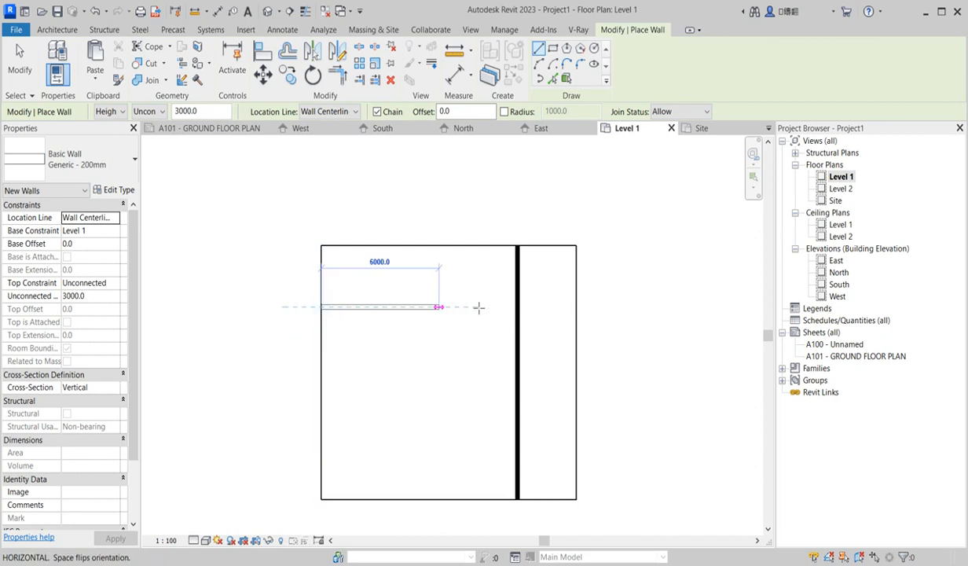
pyautogui.click(519, 308)
pyautogui.press('Escape')
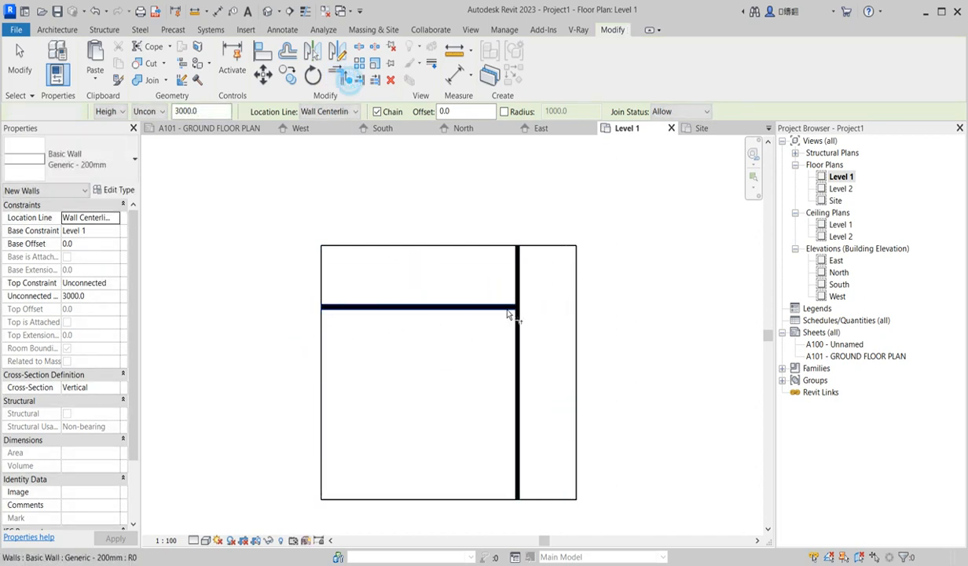
# Trim the horizontal and vertical walls to a corner, removing the vertical wall's part above the intersection
pyautogui.click(337, 75)
pyautogui.click(482, 308)
pyautogui.click(518, 343)
pyautogui.scroll(-2, 439, 350)
pyautogui.scroll(3, 439, 349)
pyautogui.rightClick(436, 346)
pyautogui.click(459, 357)
pyautogui.scroll(-2, 425, 338)
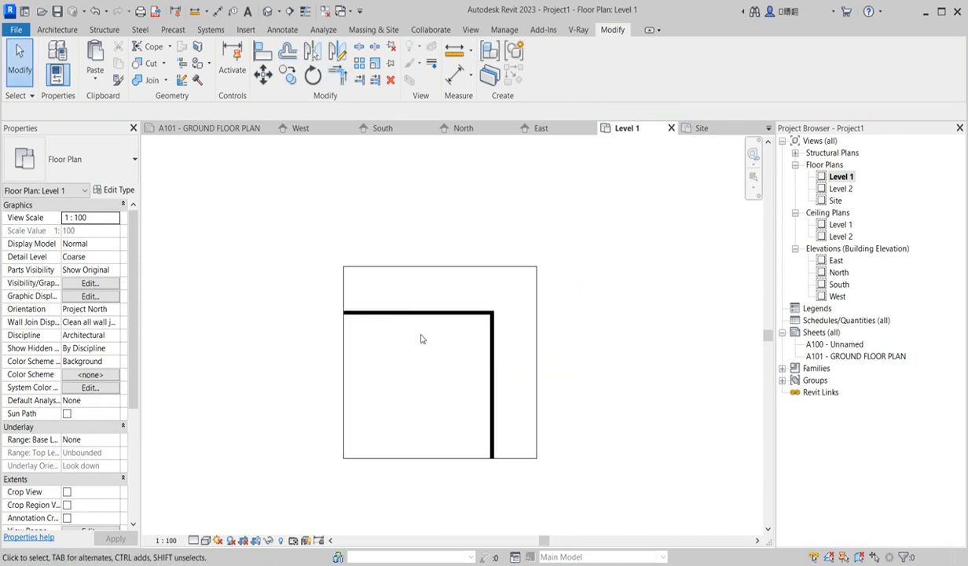
# Draw chained walls from the right wall about 7900 mm leftward, about 900 mm above the plot's lower edge, and up to the upper wall
pyautogui.scroll(-2, 444, 354)
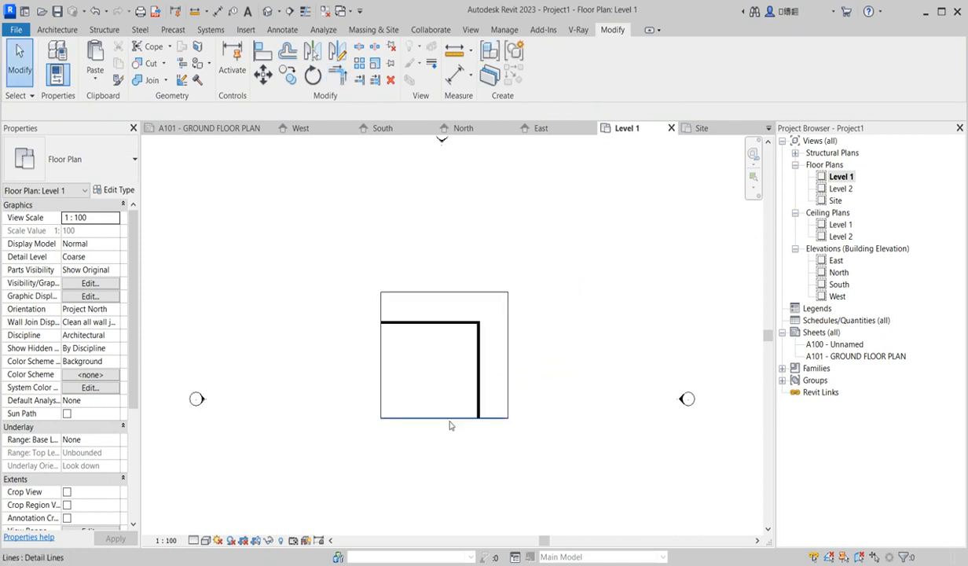
pyautogui.scroll(3, 454, 417)
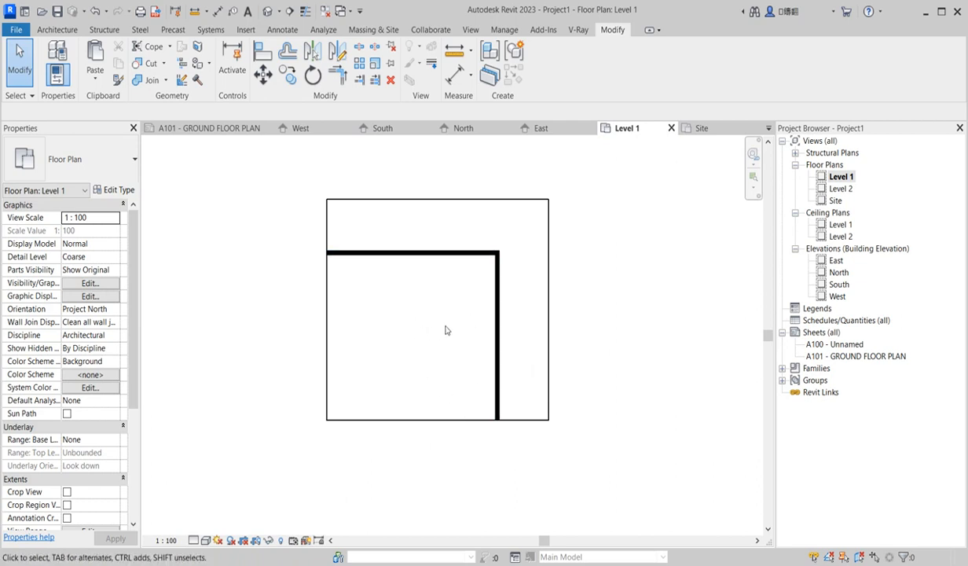
pyautogui.click(499, 359)
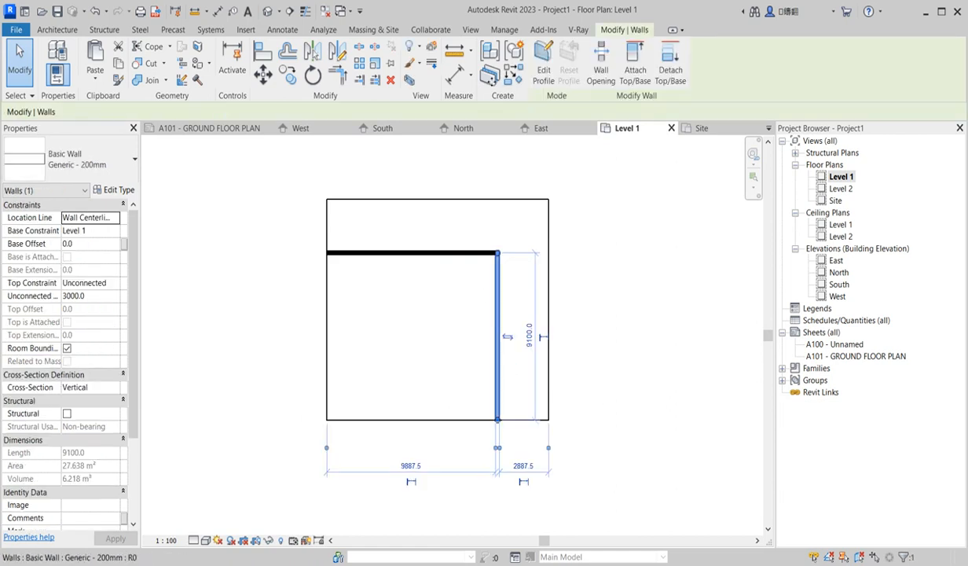
pyautogui.click(513, 75)
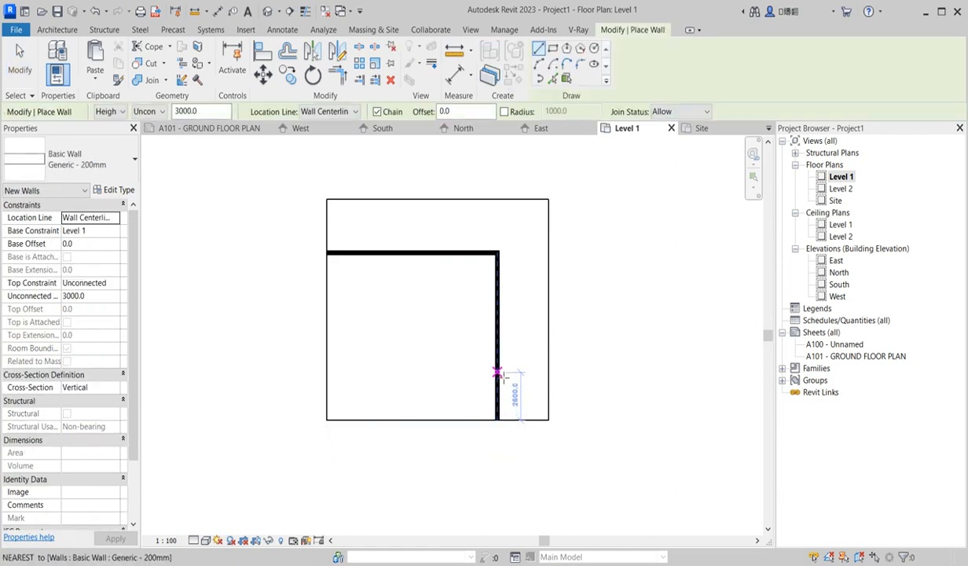
pyautogui.click(497, 402)
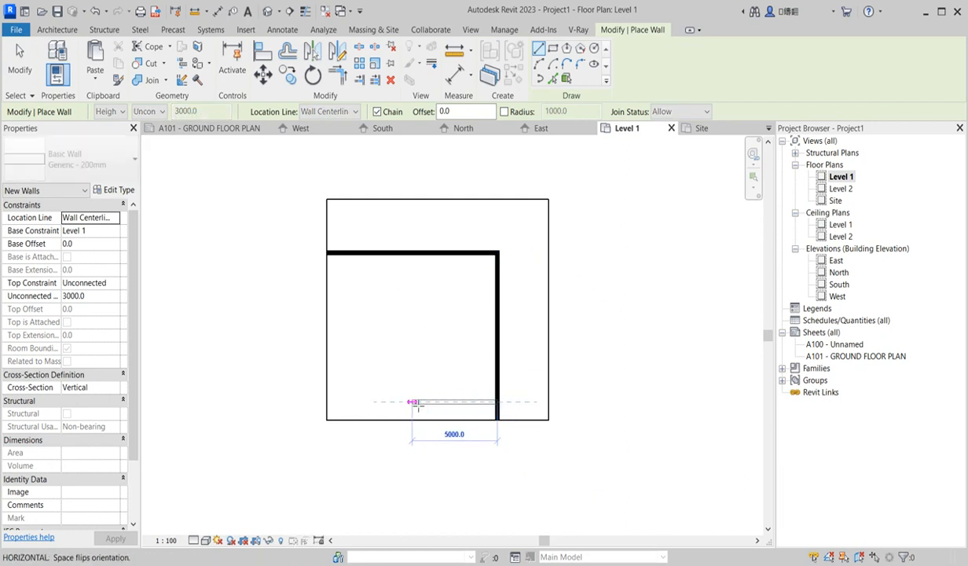
pyautogui.click(363, 404)
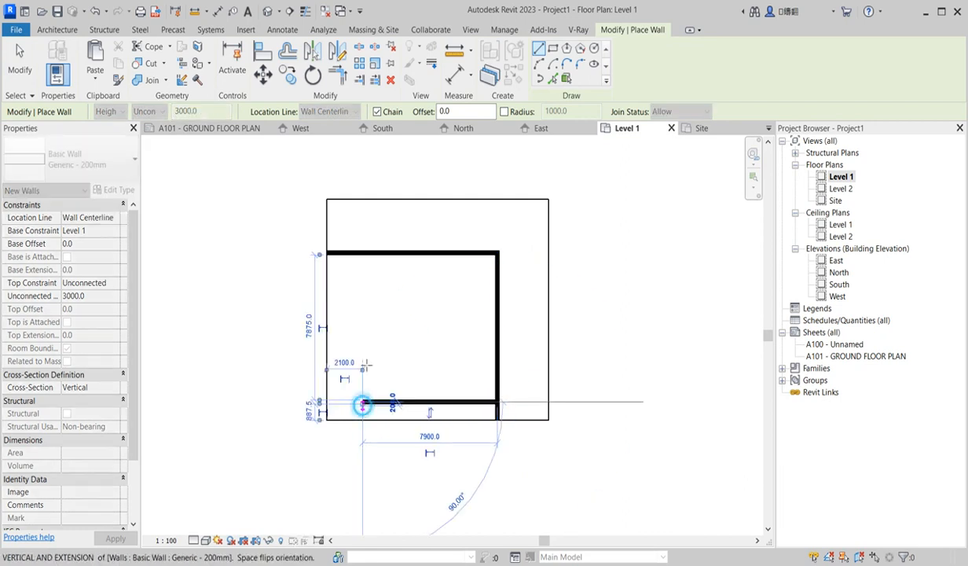
pyautogui.click(363, 254)
pyautogui.press('Escape')
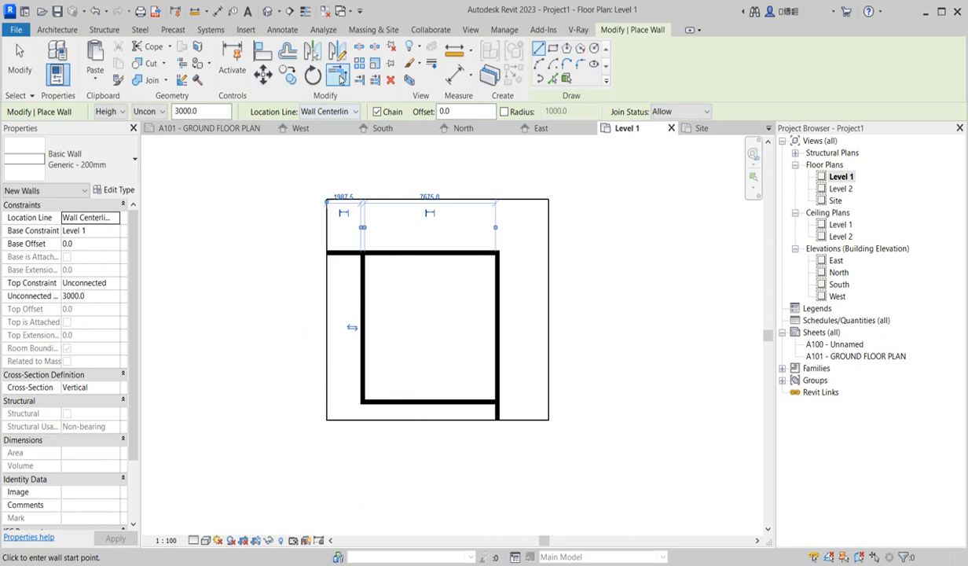
# Trim the upper-left and lower-right wall intersections to clean corners, removing the overhanging ends so the walls form a closed rectangle
pyautogui.click(338, 76)
pyautogui.click(363, 294)
pyautogui.click(379, 255)
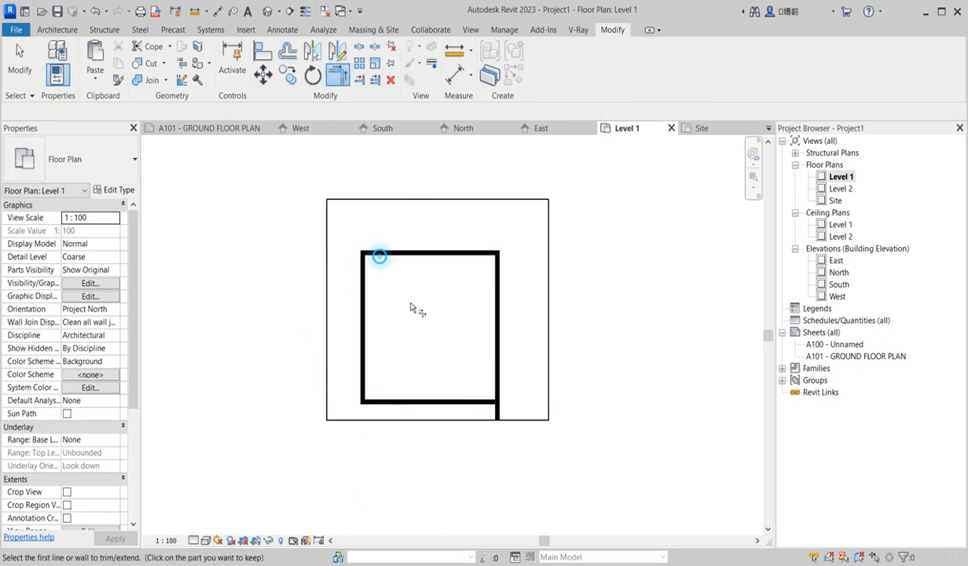
pyautogui.click(466, 402)
pyautogui.click(495, 357)
pyautogui.rightClick(438, 340)
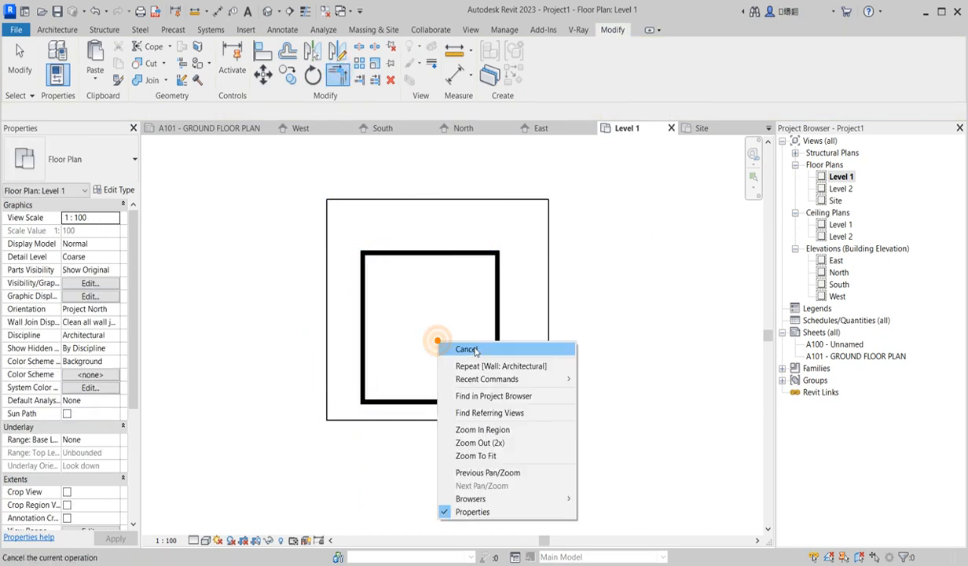
pyautogui.click(474, 350)
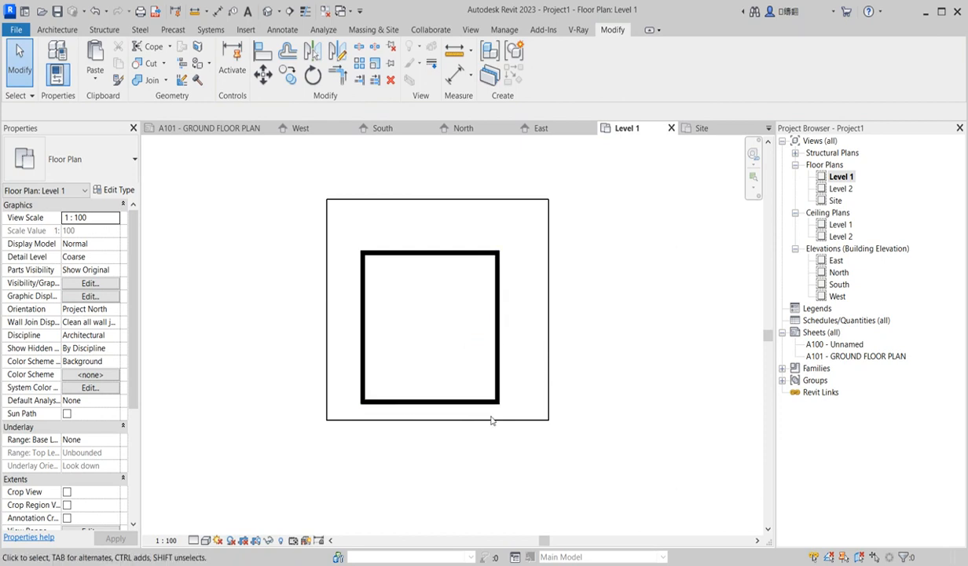
# Draw a vertical Generic - 200mm partition from the lower wall to the upper wall, about 2300 mm clear of the left wall
pyautogui.click(451, 402)
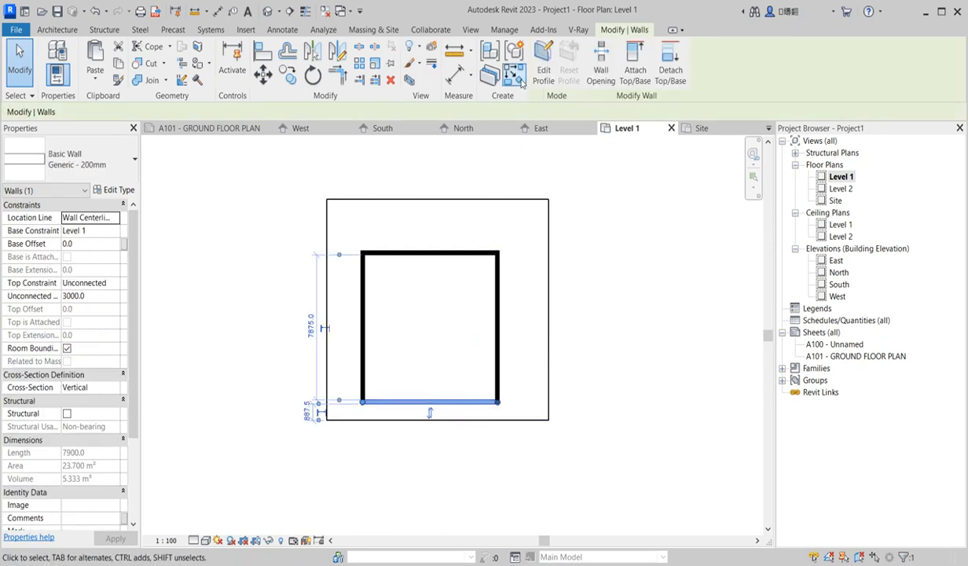
pyautogui.click(513, 75)
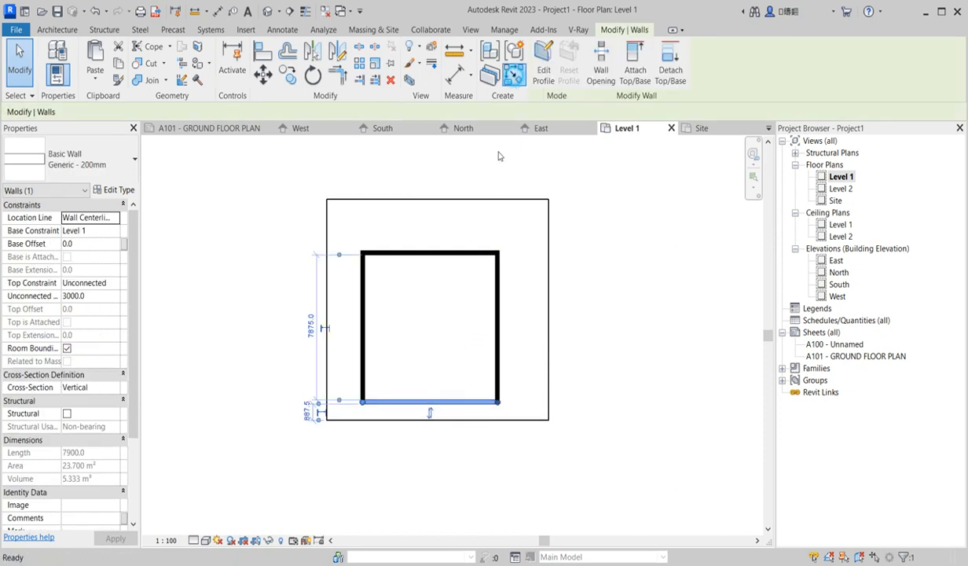
pyautogui.click(406, 402)
pyautogui.click(406, 253)
pyautogui.press('Escape')
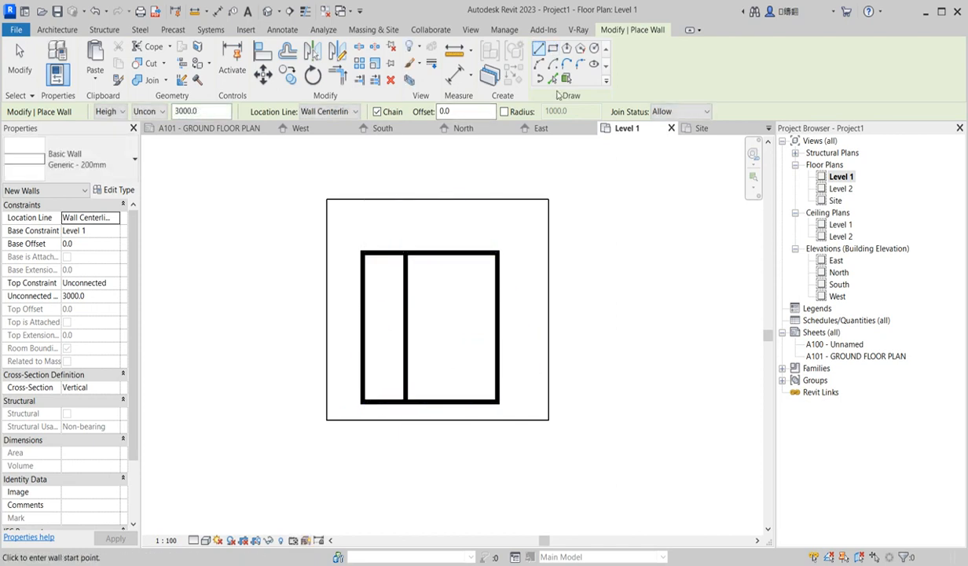
# Draw a horizontal partition from the vertical partition to the right wall, midway between the upper and lower walls
pyautogui.click(406, 331)
pyautogui.click(500, 327)
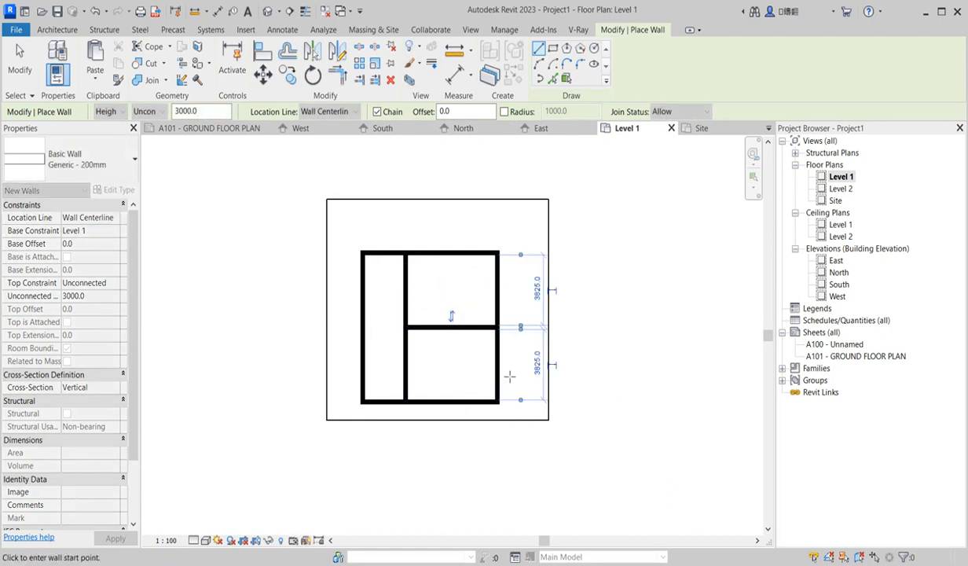
pyautogui.press('Escape')
pyautogui.scroll(1, 429, 336)
pyautogui.press('Escape')
pyautogui.scroll(1, 440, 297)
pyautogui.scroll(-2, 435, 303)
pyautogui.scroll(2, 435, 423)
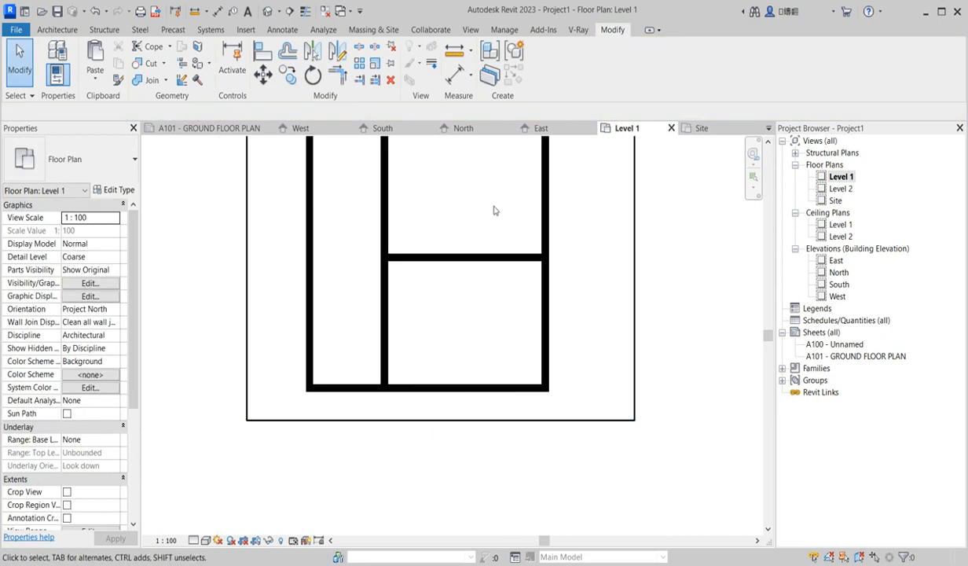
pyautogui.scroll(-2, 469, 357)
pyautogui.scroll(1, 468, 338)
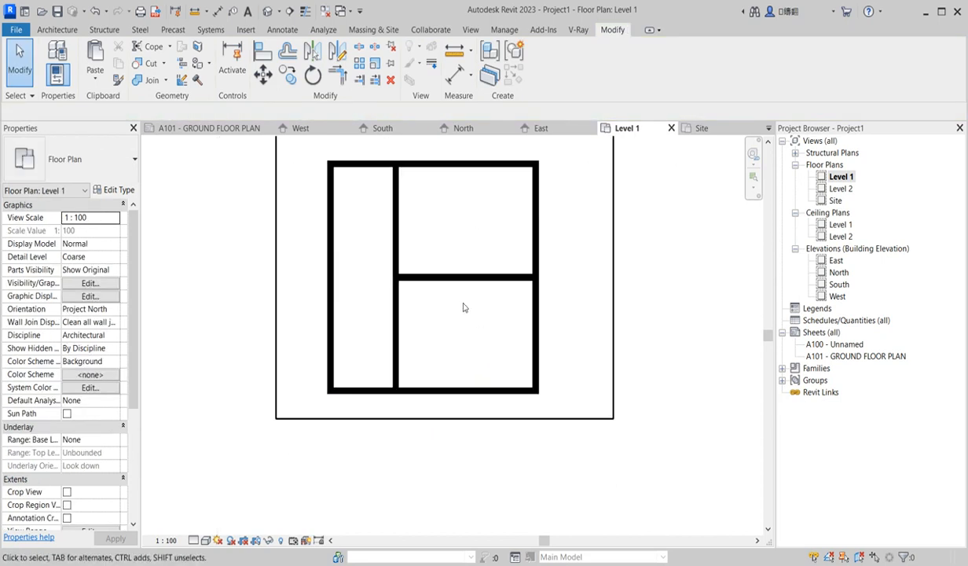
pyautogui.scroll(-2, 471, 344)
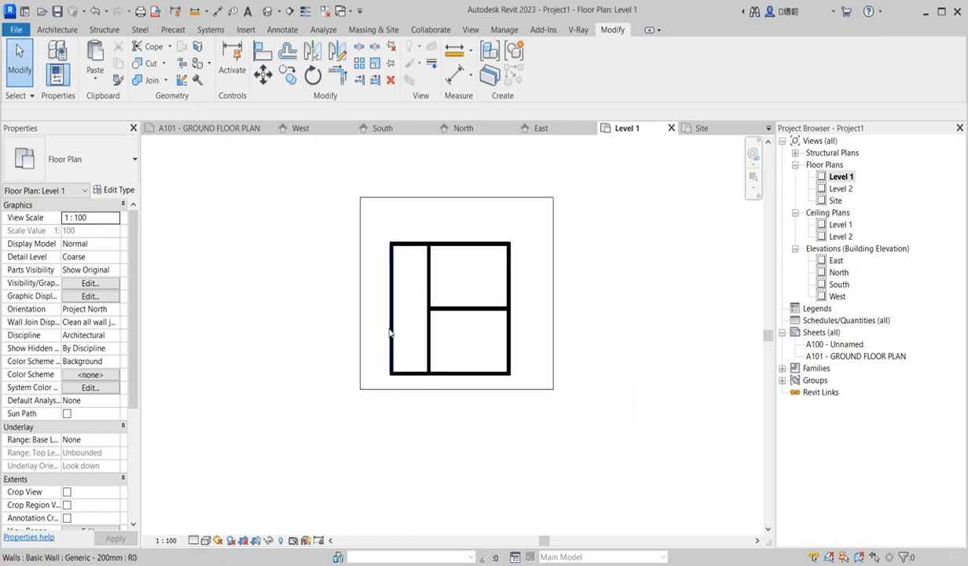
pyautogui.scroll(2, 437, 335)
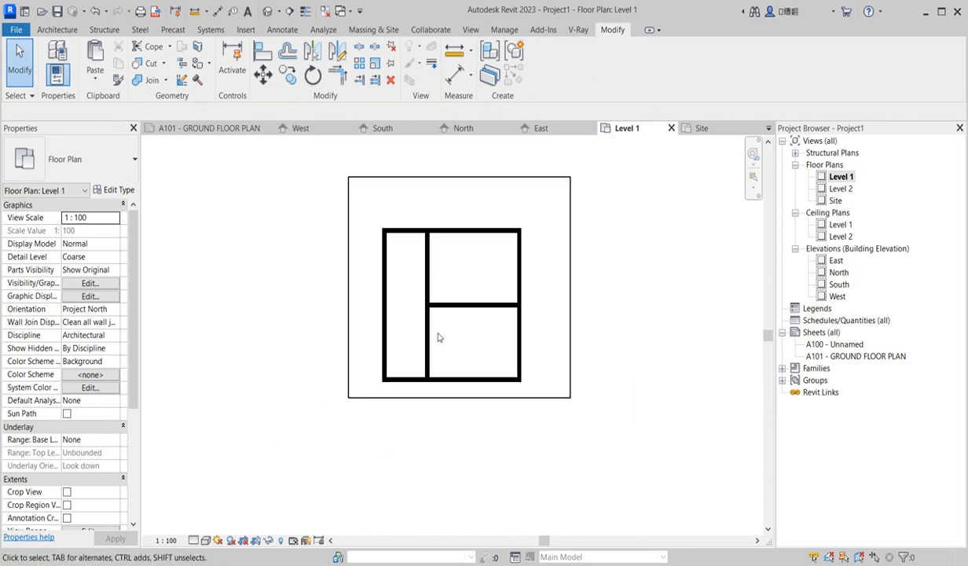
pyautogui.scroll(2, 420, 328)
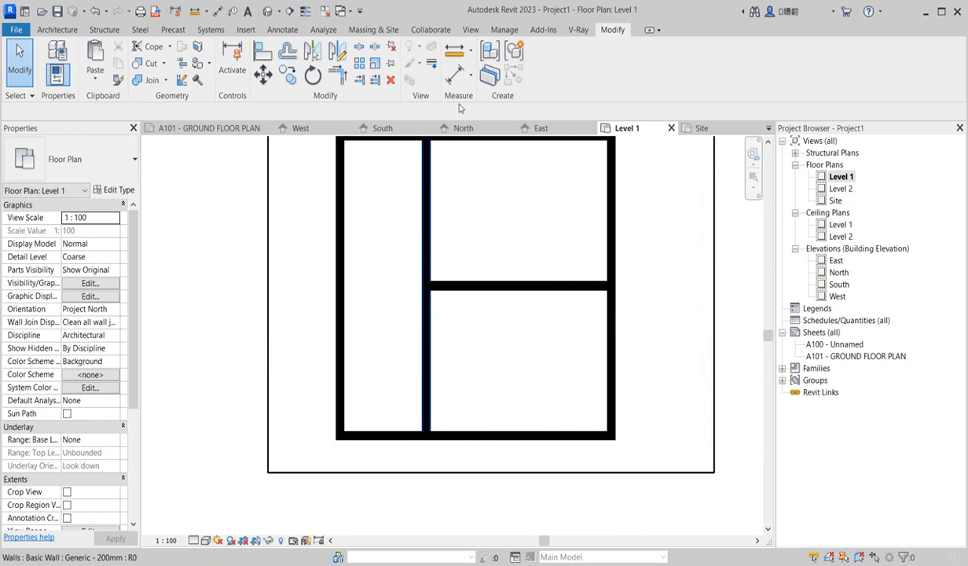
pyautogui.scroll(-3, 496, 433)
pyautogui.scroll(2, 541, 335)
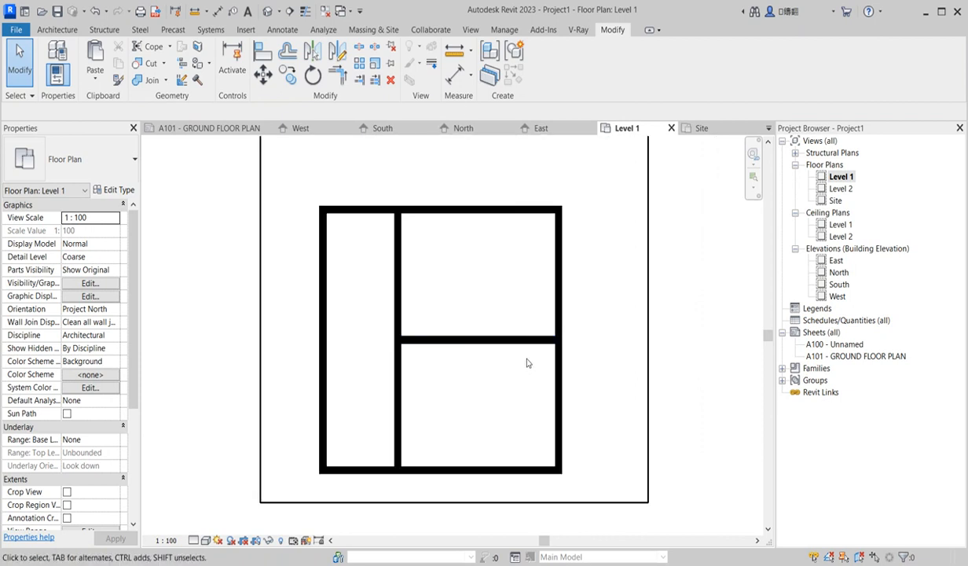
# Place an aligned dimension across the lower-right room, between the inner faces of the vertical partition and the right wall
pyautogui.click(454, 75)
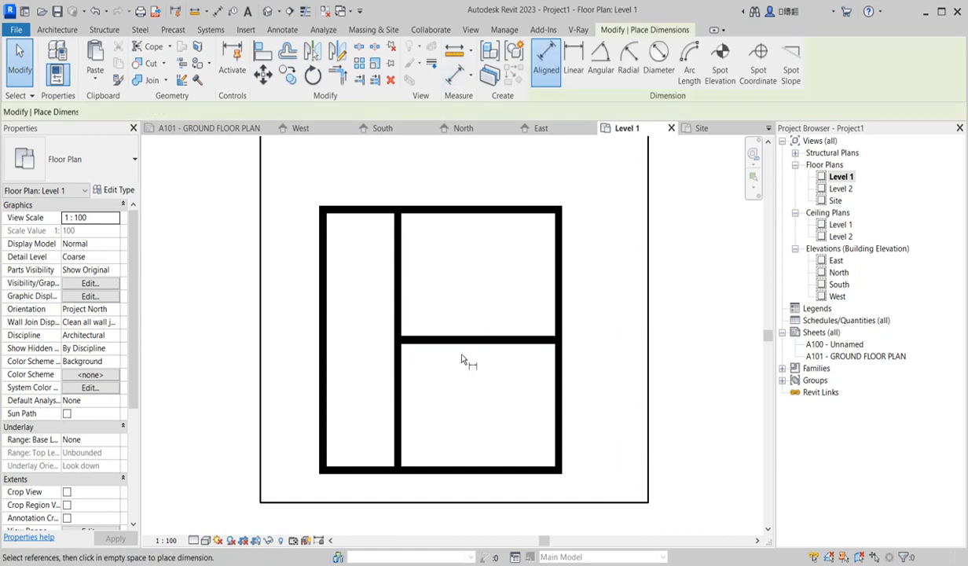
pyautogui.click(554, 388)
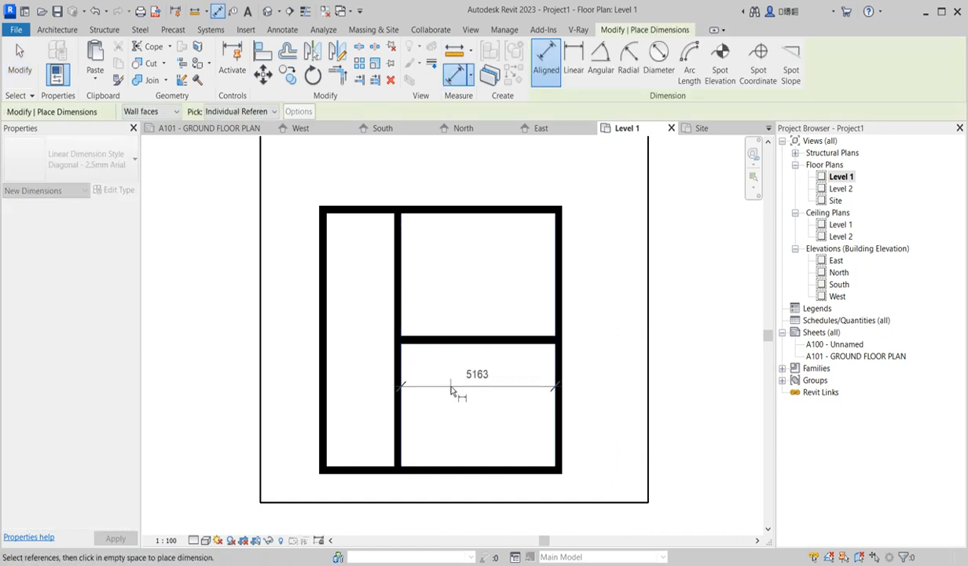
pyautogui.click(447, 388)
pyautogui.rightClick(463, 278)
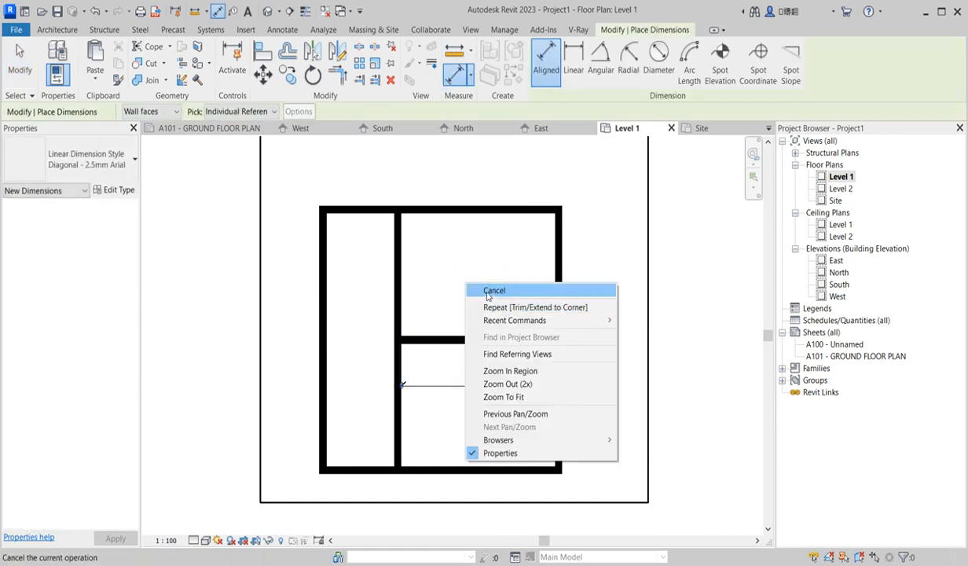
pyautogui.click(500, 288)
pyautogui.rightClick(460, 267)
pyautogui.click(493, 275)
pyautogui.scroll(-2, 481, 318)
pyautogui.scroll(1, 440, 306)
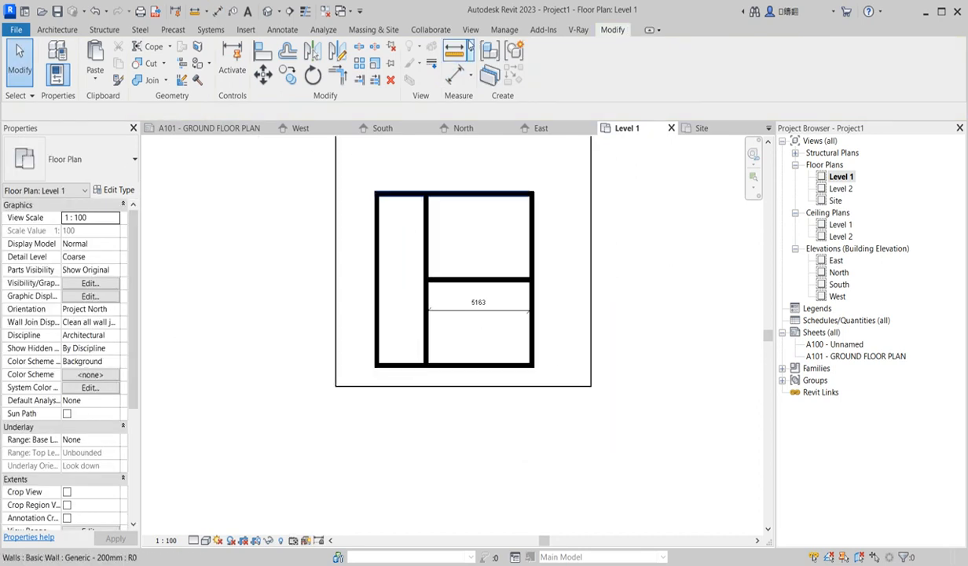
# Add an aligned dimension across the narrow left room, between the left wall and the vertical partition, in line with the existing dimension
pyautogui.click(454, 75)
pyautogui.click(425, 334)
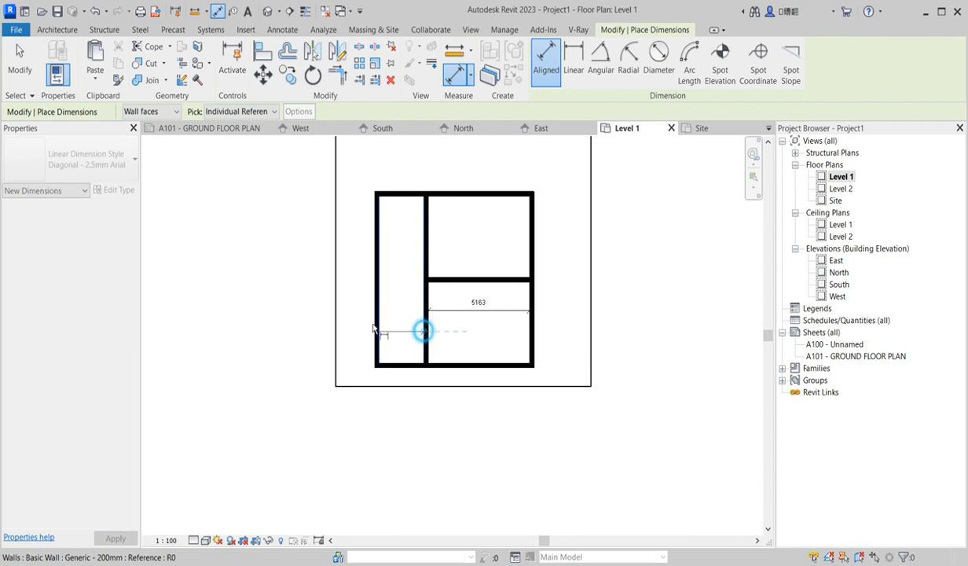
pyautogui.click(379, 321)
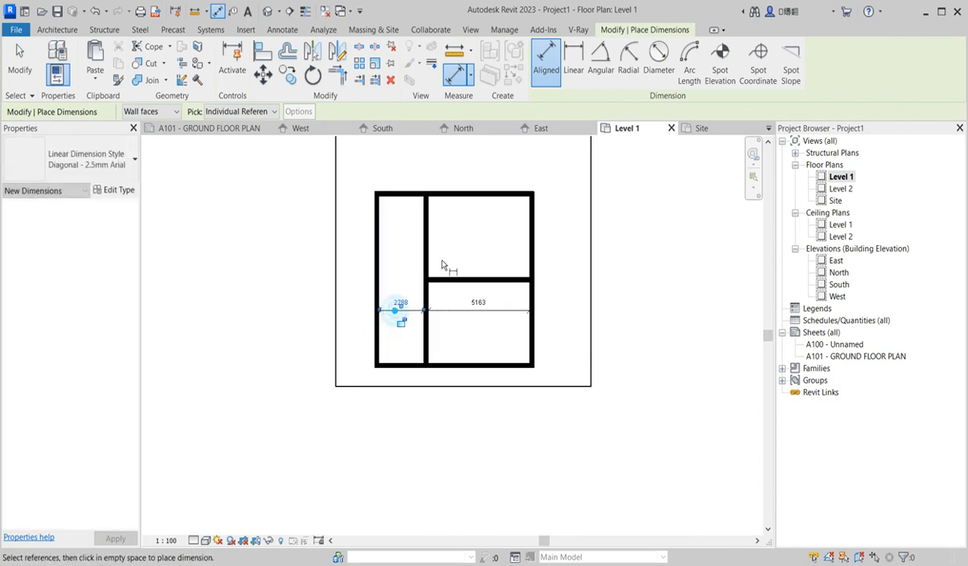
pyautogui.rightClick(471, 227)
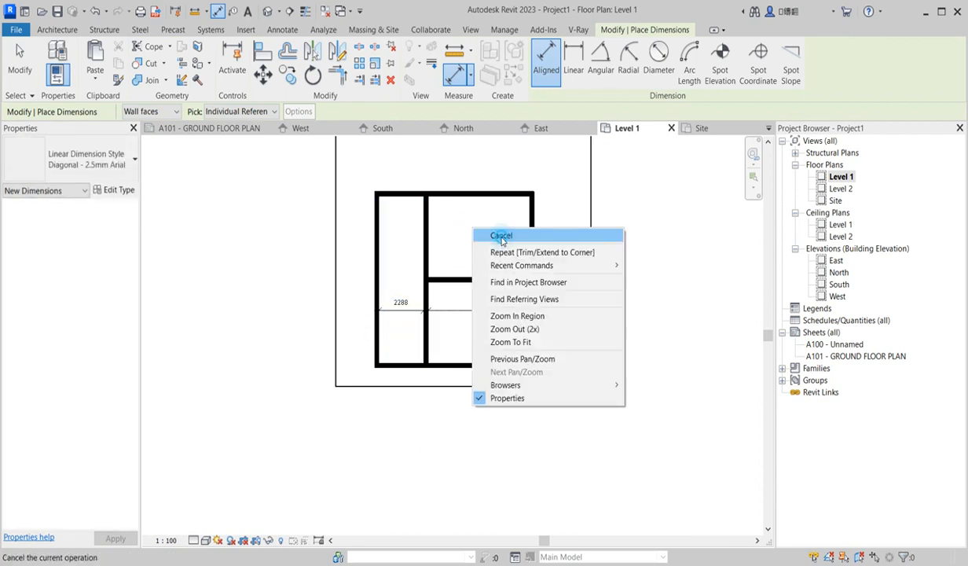
pyautogui.click(502, 239)
pyautogui.rightClick(456, 236)
pyautogui.click(485, 242)
# Shift the left wall, the vertical partition and their dimension together to the right until the lower-right room is 4163 mm wide
pyautogui.moveTo(356, 181); pyautogui.dragTo(450, 401)
pyautogui.press('Right')
pyautogui.press('Right')
pyautogui.press('Right')
pyautogui.scroll(2, 480, 358)
pyautogui.press('Right')
pyautogui.press('Right')
pyautogui.press('Right')
pyautogui.press('Right')
pyautogui.press('Right')
pyautogui.press('Right')
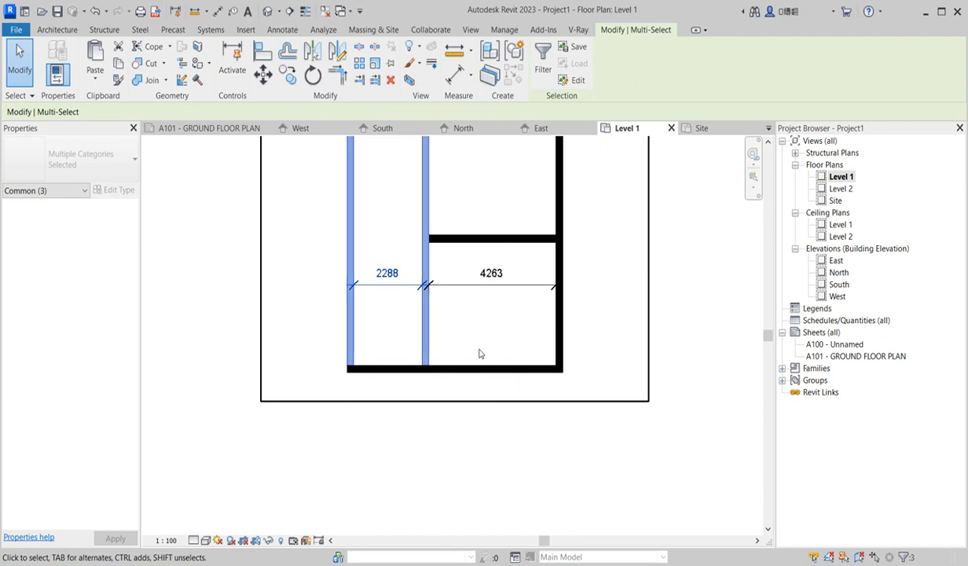
pyautogui.press('Right')
pyautogui.click(480, 407)
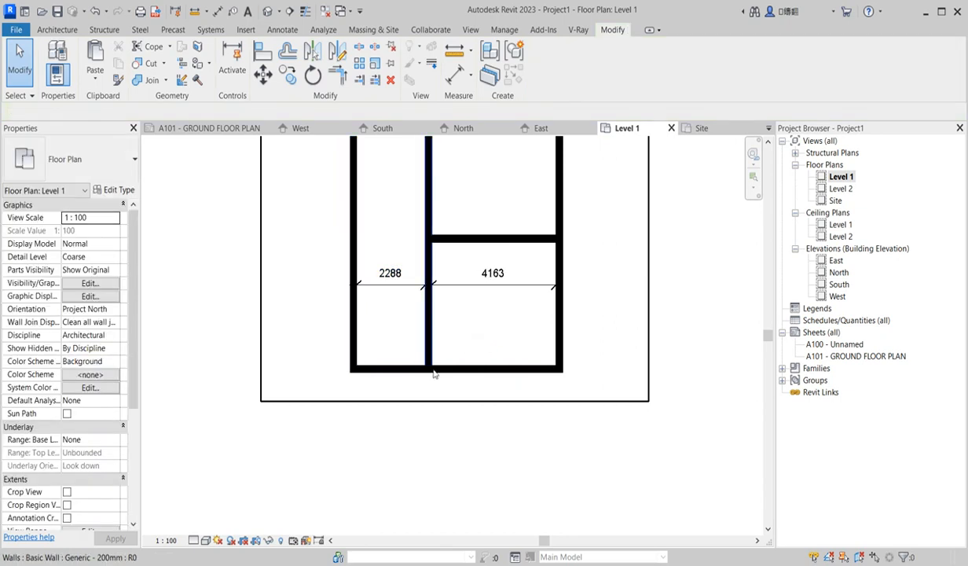
pyautogui.scroll(-2, 437, 325)
pyautogui.scroll(2, 438, 325)
pyautogui.scroll(-2, 454, 329)
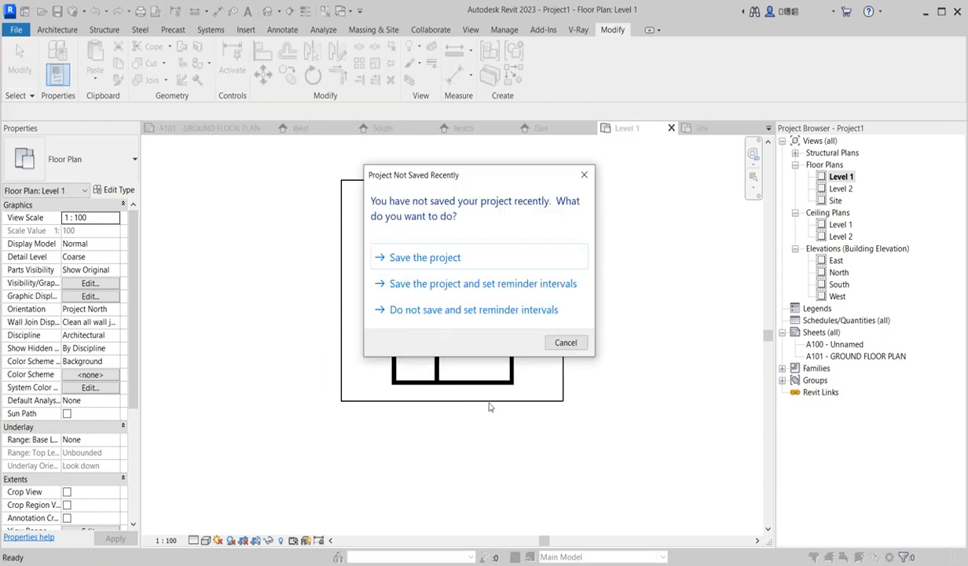
# Start saving the project and create a folder named 3 bedroom duplex on the Desktop
pyautogui.click(412, 258)
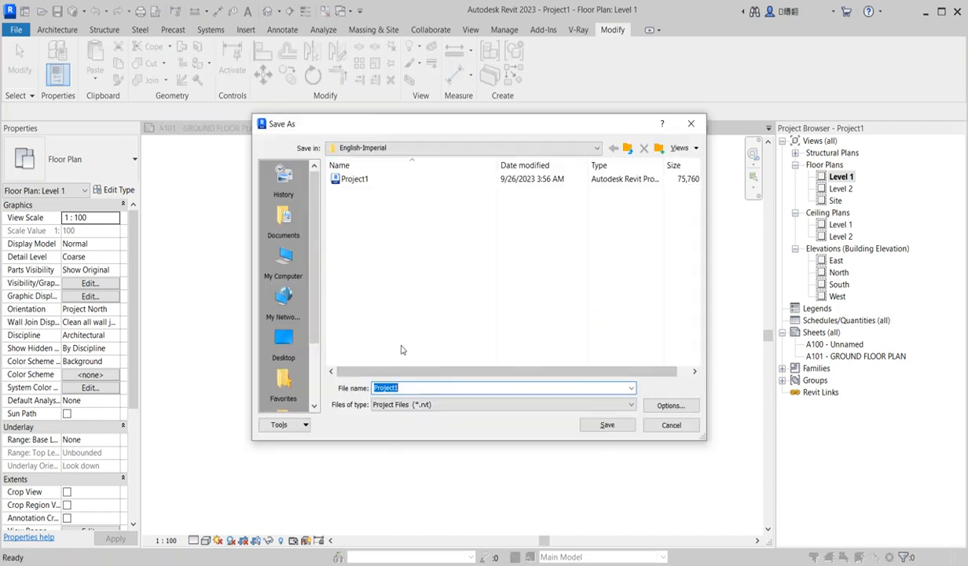
pyautogui.click(283, 345)
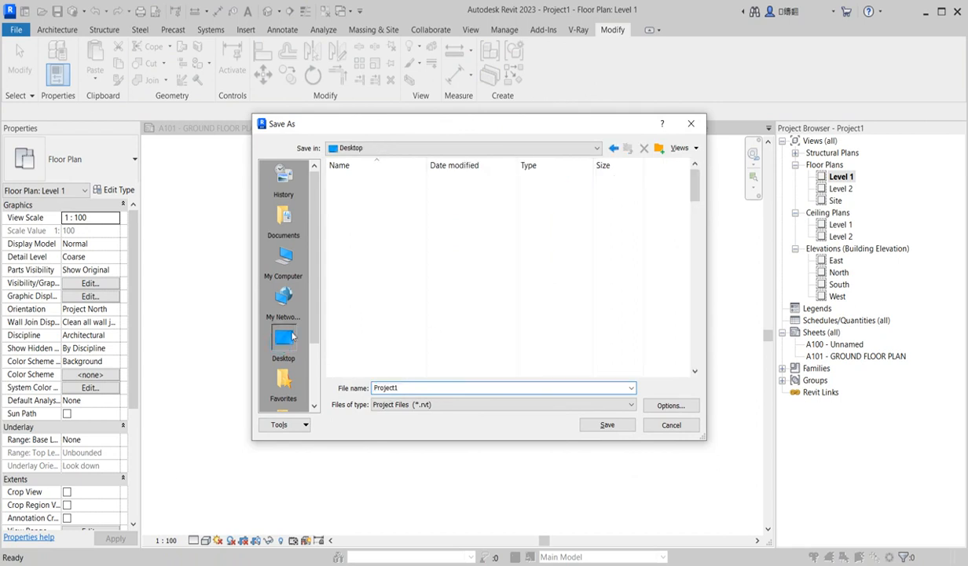
pyautogui.click(660, 148)
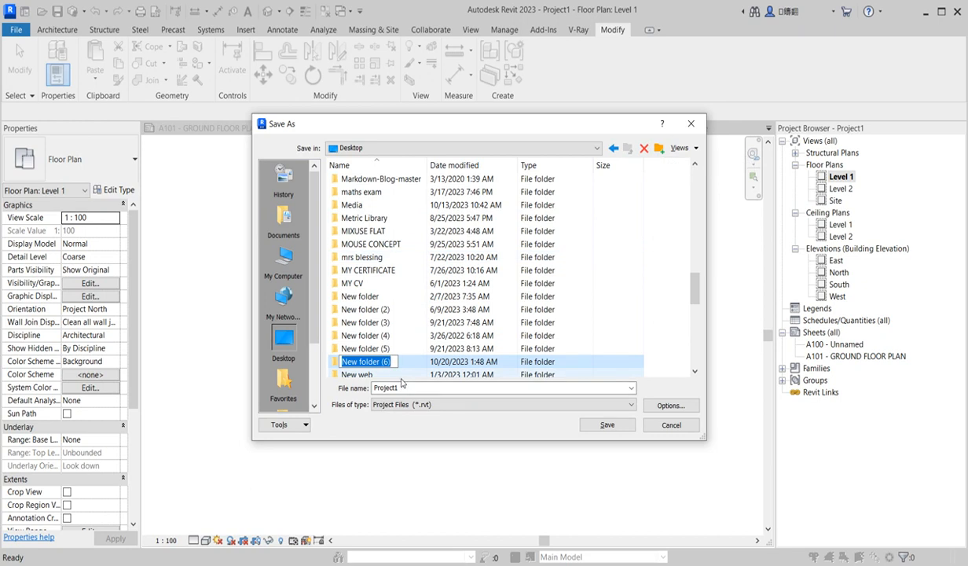
pyautogui.write('3 bedroom duplex')
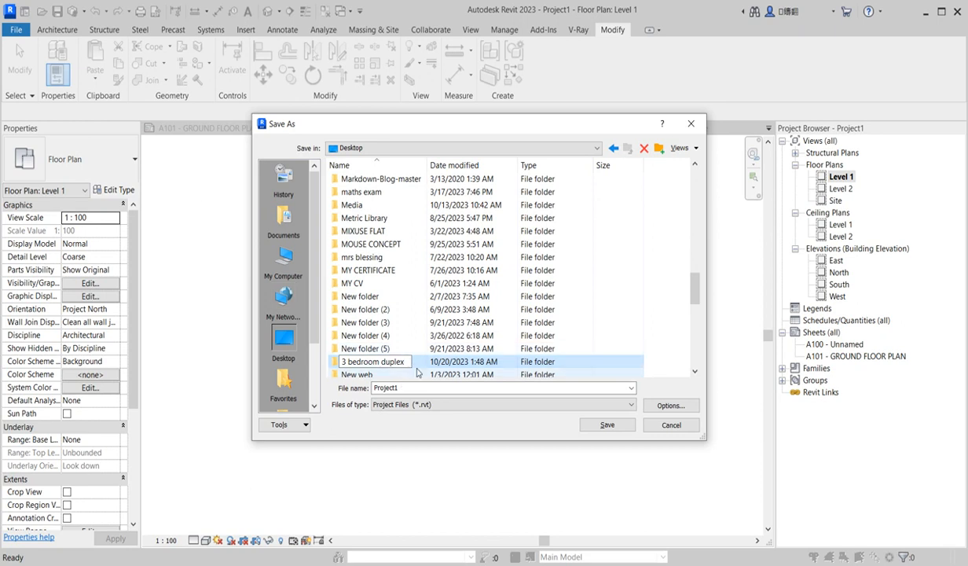
# Save the project as 3 bedroom duplex inside the new 3 bedroom duplex folder
pyautogui.moveTo(403, 362); pyautogui.dragTo(332, 370)
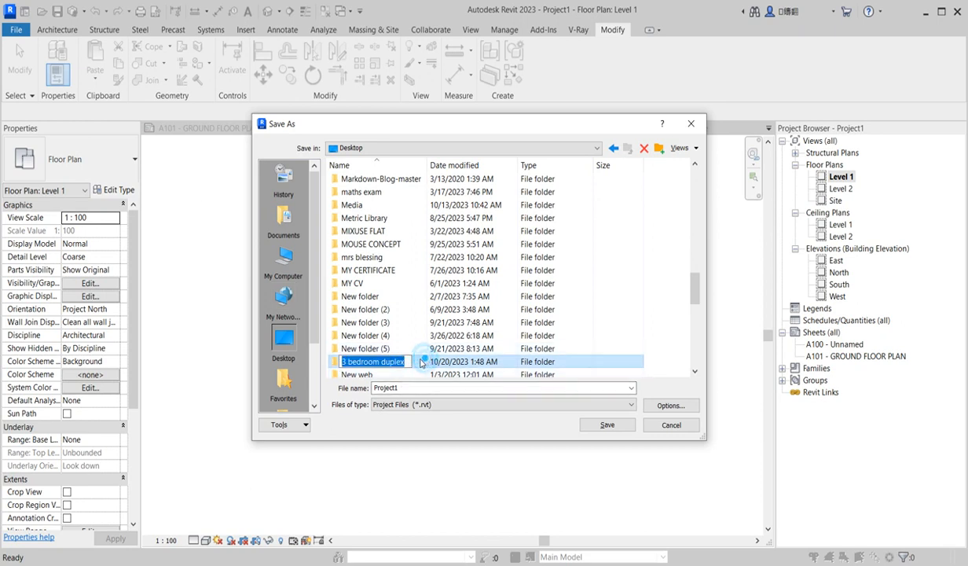
pyautogui.doubleClick(444, 364)
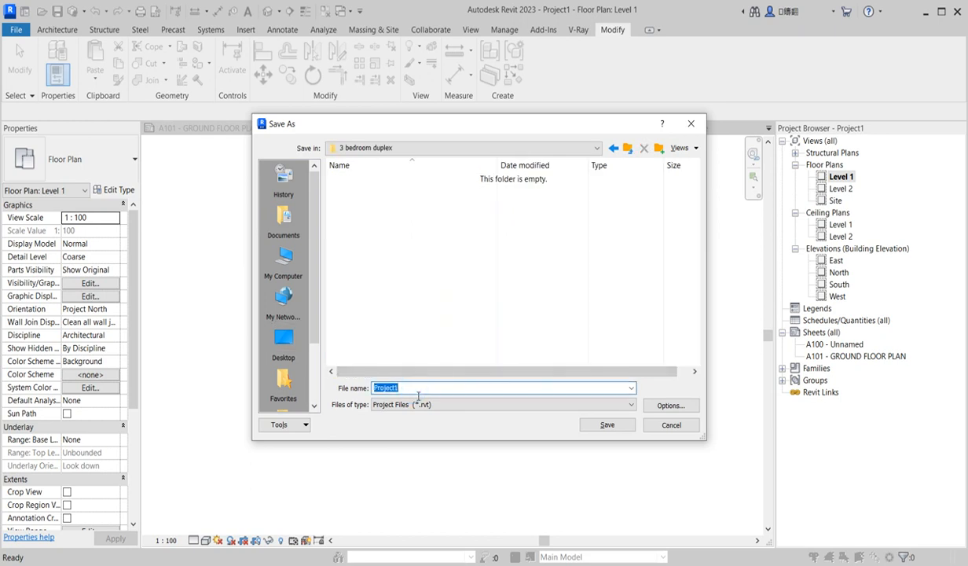
pyautogui.click(609, 425)
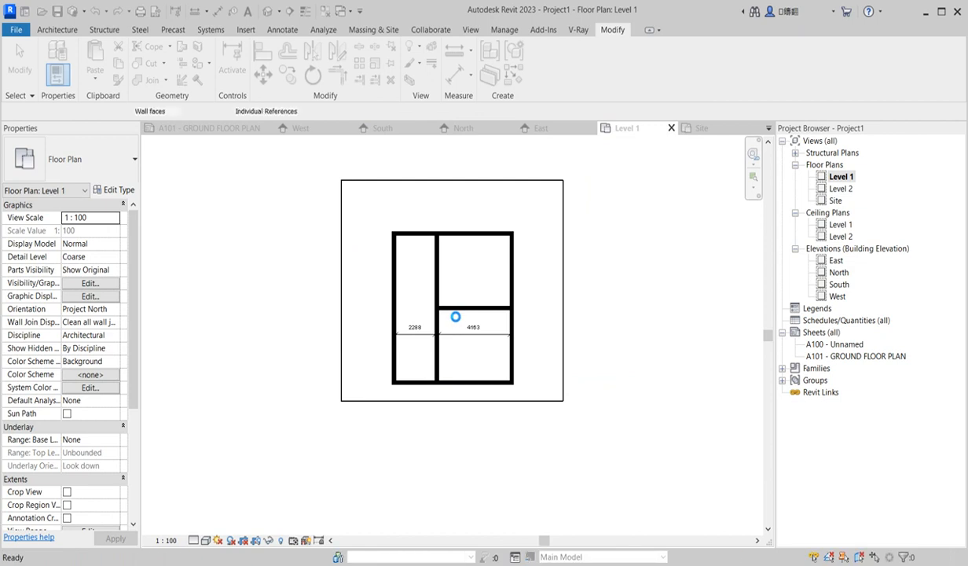
# Place a vertical aligned dimension in the upper-right room, between the horizontal partition and the upper wall's inner face
pyautogui.press('d')
pyautogui.press('i')
pyautogui.scroll(4, 456, 308)
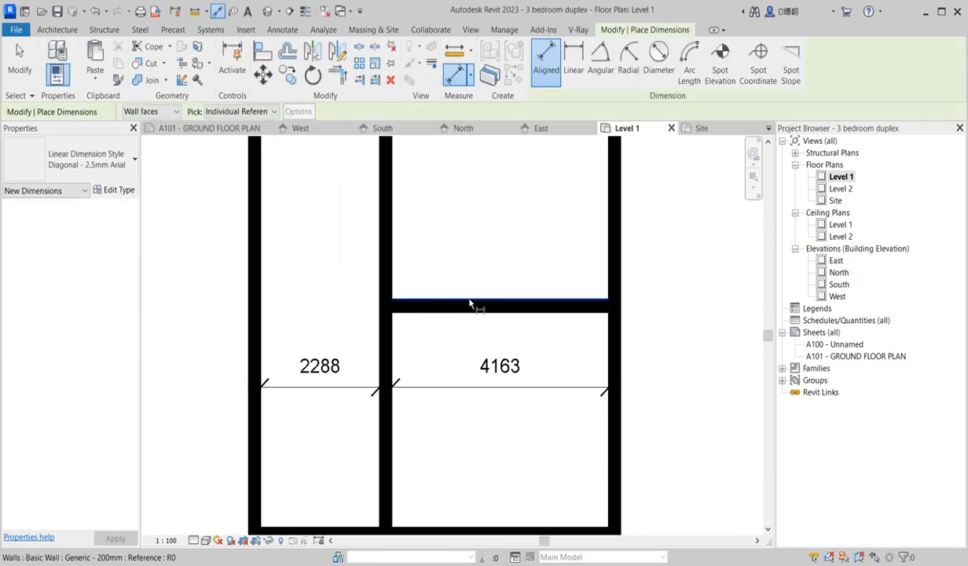
pyautogui.click(470, 304)
pyautogui.scroll(-2, 471, 301)
pyautogui.click(475, 238)
pyautogui.scroll(2, 474, 289)
pyautogui.click(472, 283)
# Add a vertical aligned dimension in the lower-right room, from the horizontal partition to the lower wall, in line with the upper one
pyautogui.click(508, 372)
pyautogui.click(504, 510)
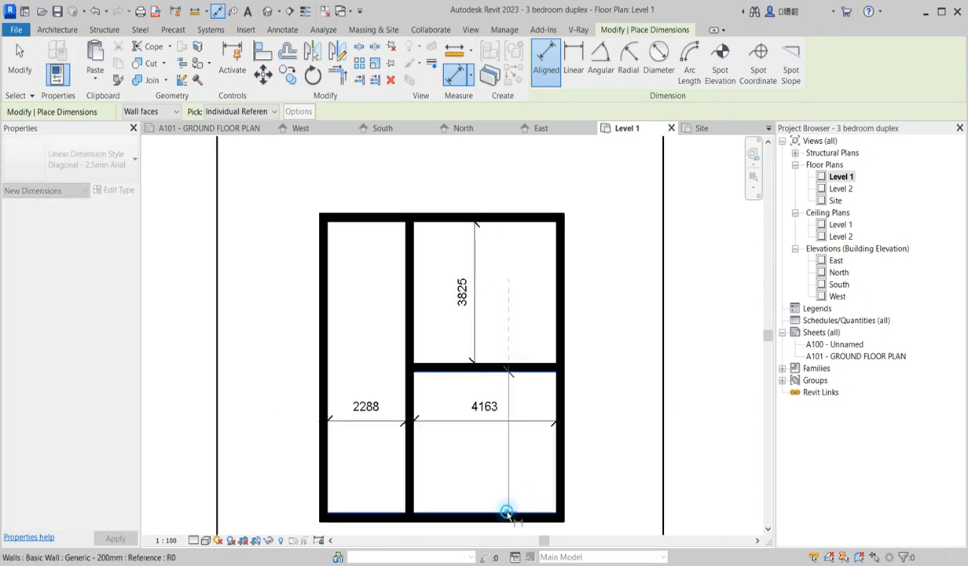
pyautogui.click(473, 488)
pyautogui.rightClick(524, 324)
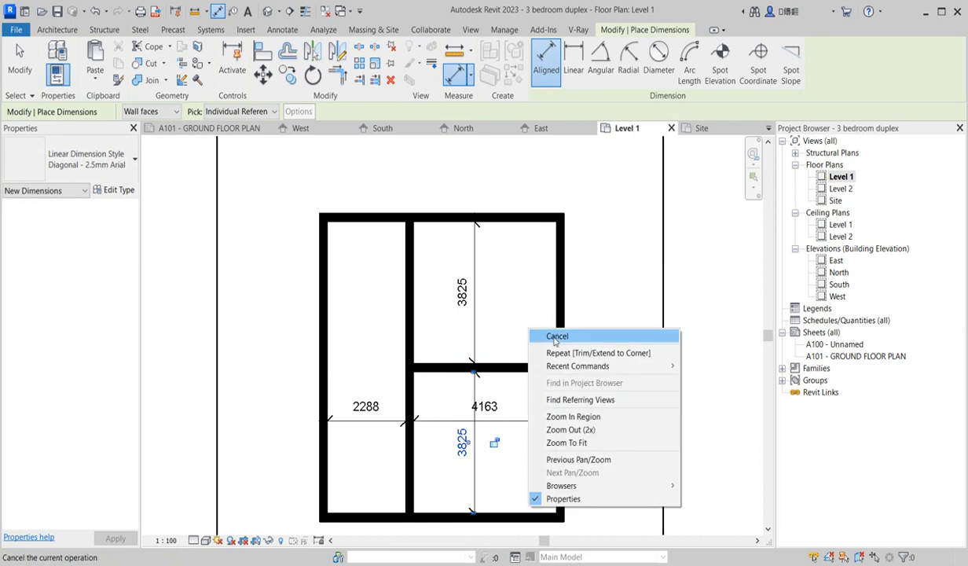
pyautogui.click(553, 337)
pyautogui.rightClick(537, 301)
pyautogui.click(579, 306)
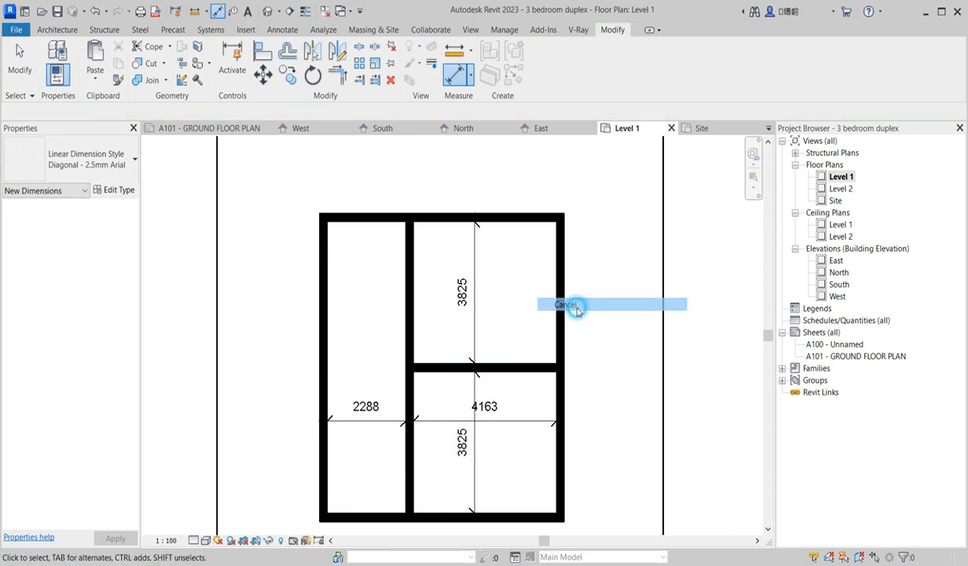
# Move the horizontal partition by setting its distance to the lower wall to 4300 mm
pyautogui.click(519, 367)
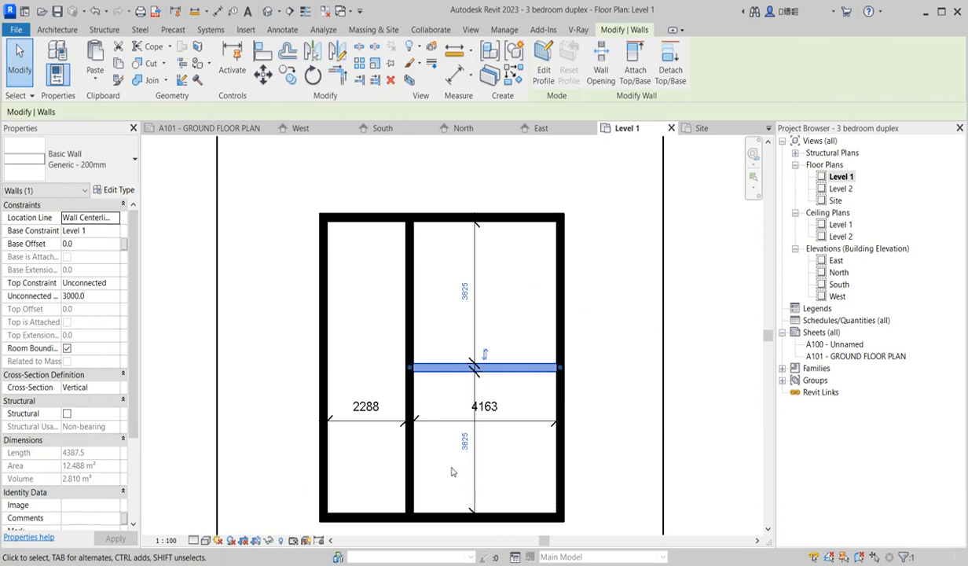
pyautogui.click(466, 440)
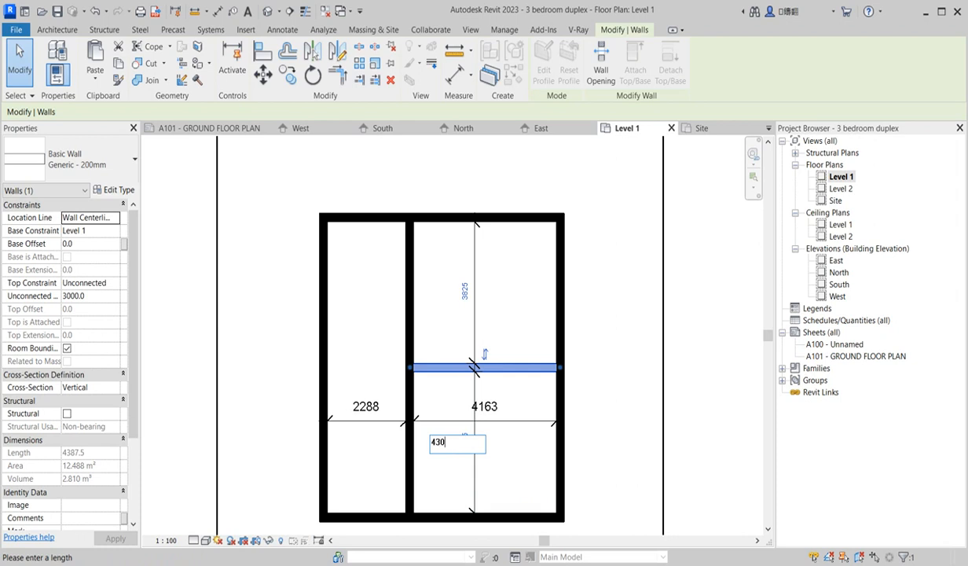
pyautogui.press('Return')
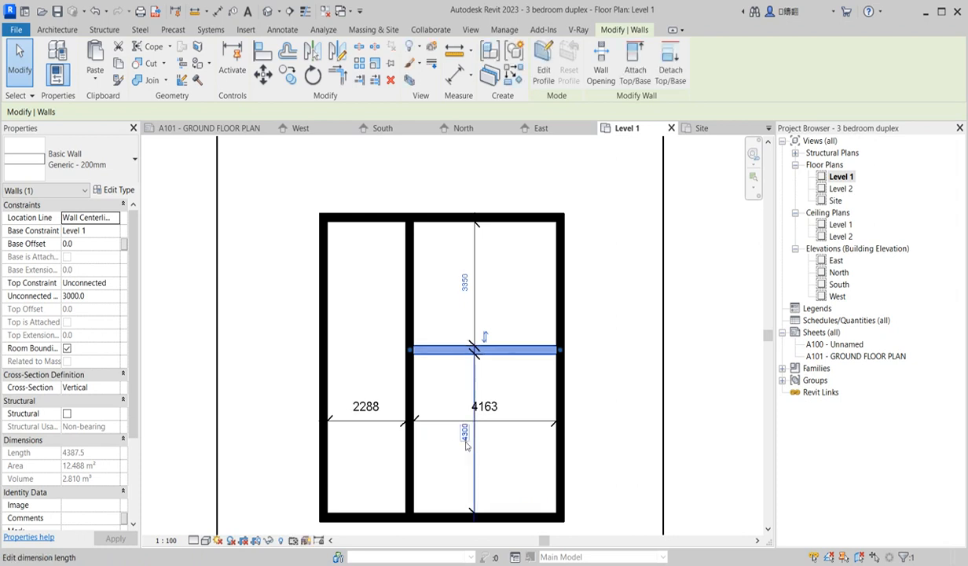
pyautogui.click(515, 405)
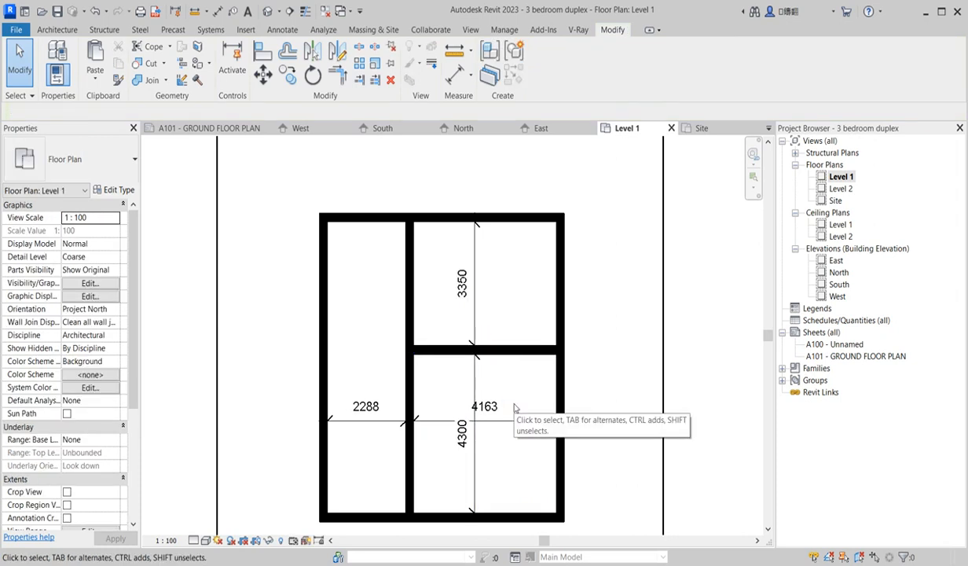
# Extend the horizontal partition's left end across the vertical partition to the left outer wall
pyautogui.scroll(1, 512, 342)
pyautogui.scroll(-3, 472, 361)
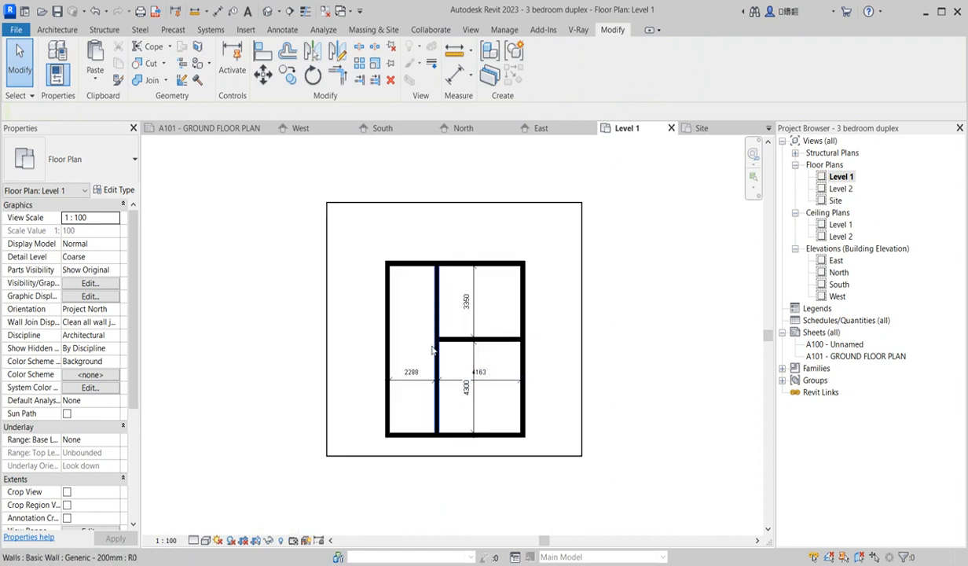
pyautogui.scroll(2, 437, 351)
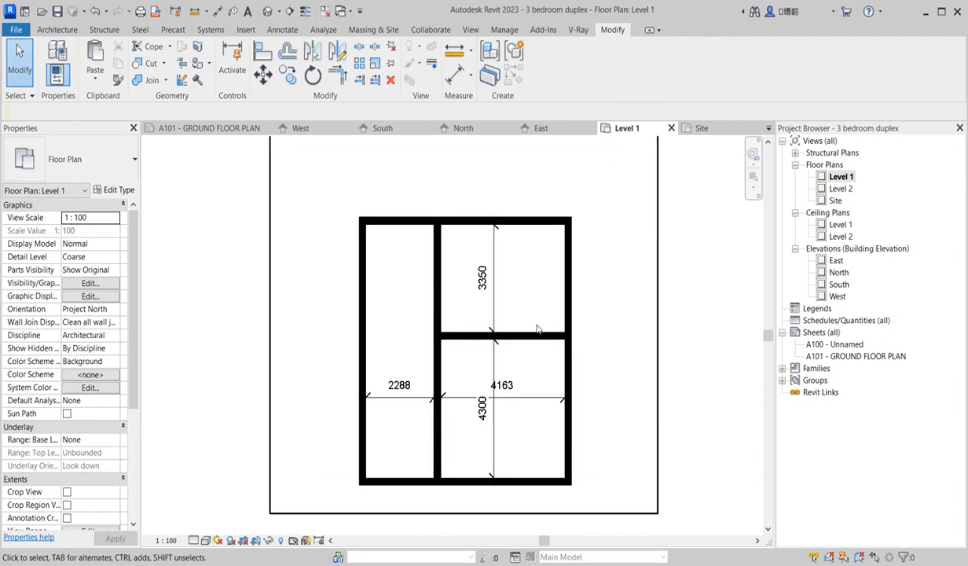
pyautogui.scroll(-1, 538, 337)
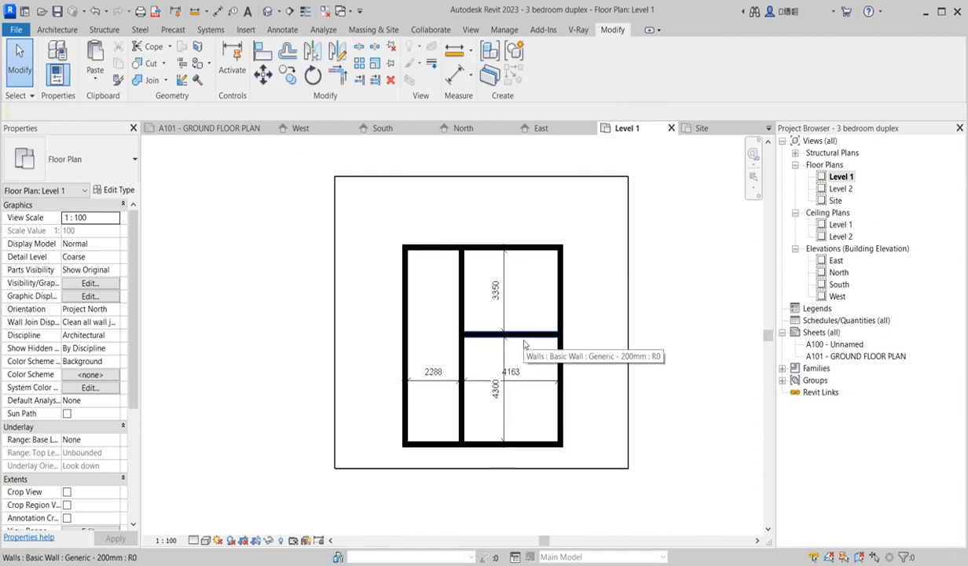
pyautogui.click(473, 337)
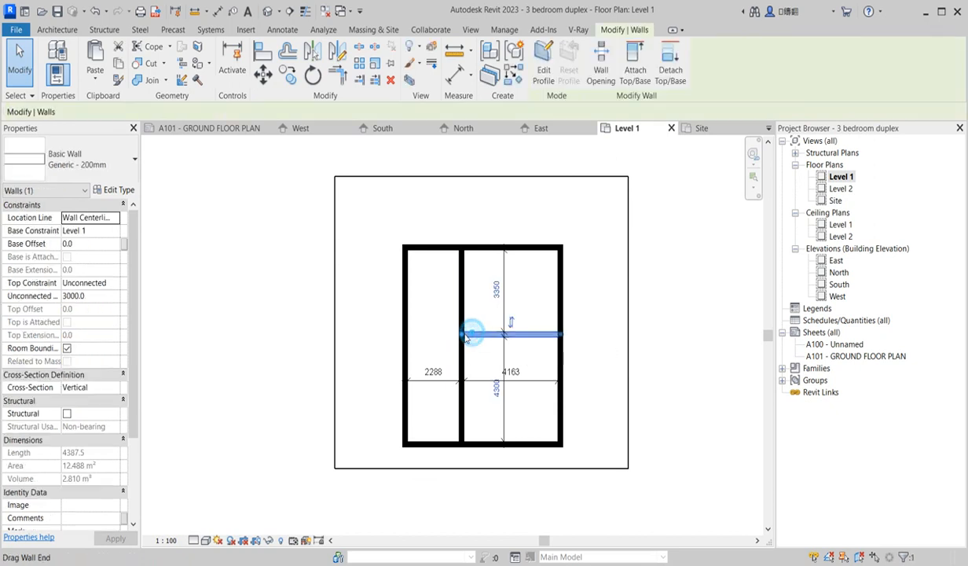
pyautogui.moveTo(462, 334); pyautogui.dragTo(405, 335)
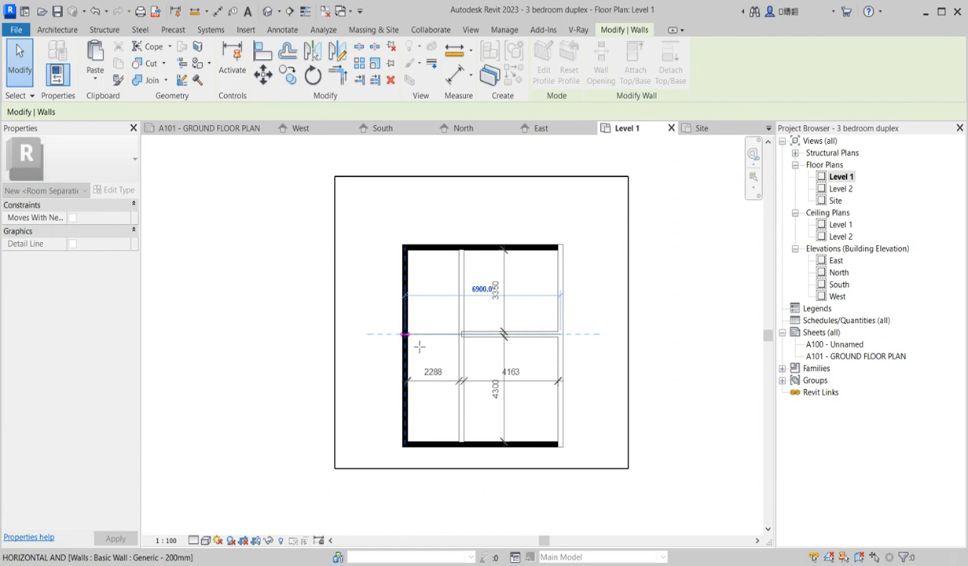
pyautogui.click(484, 353)
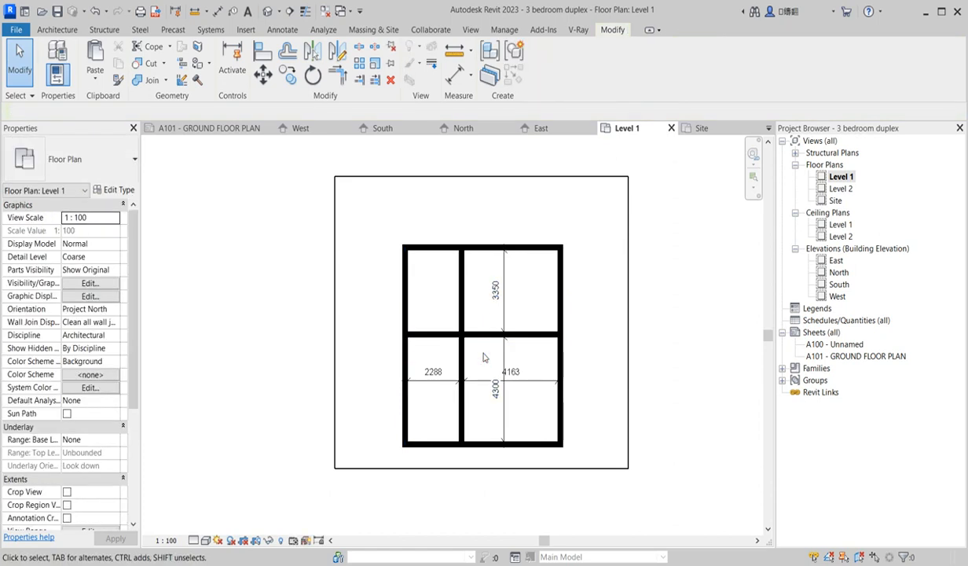
# Move the left outer wall by setting its distance to the vertical partition to 2150 mm
pyautogui.click(410, 404)
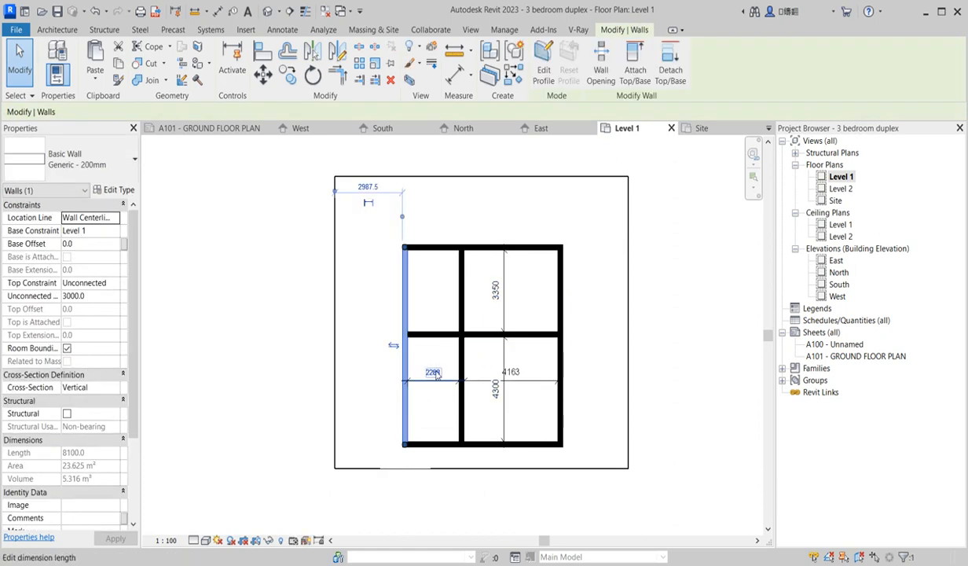
pyautogui.click(433, 370)
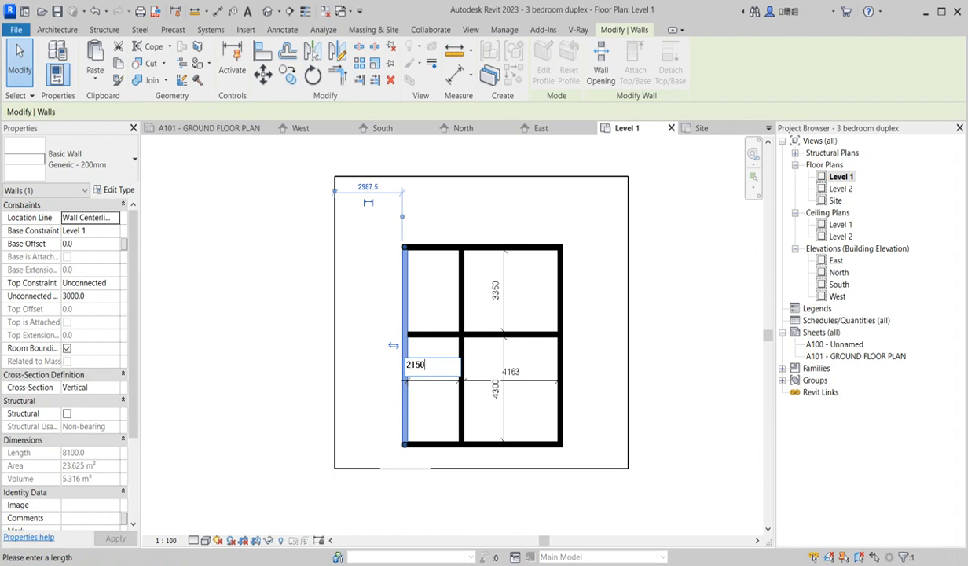
pyautogui.press('Return')
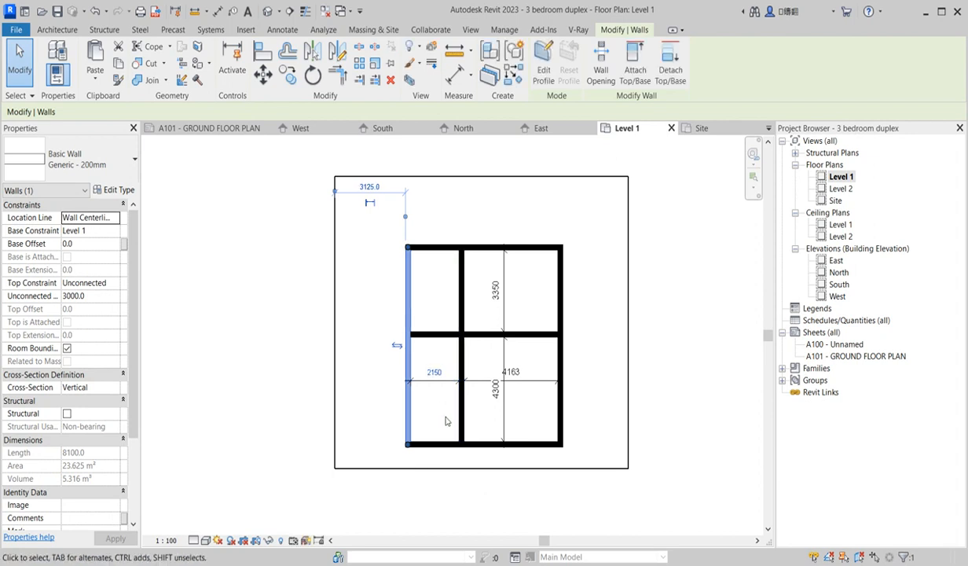
pyautogui.click(445, 401)
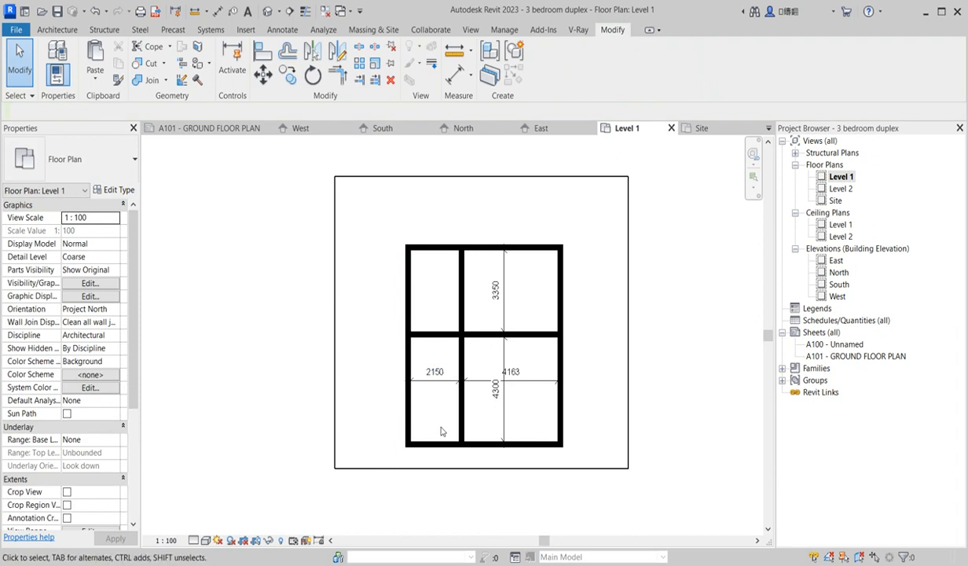
# Shorten the vertical partition by pulling its lower end up to the horizontal partition
pyautogui.scroll(1, 441, 417)
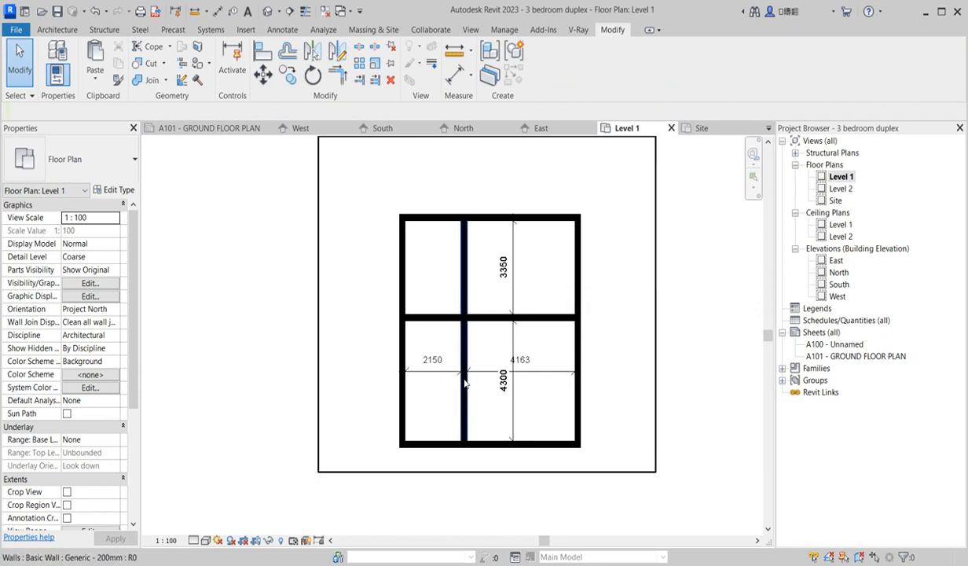
pyautogui.click(465, 425)
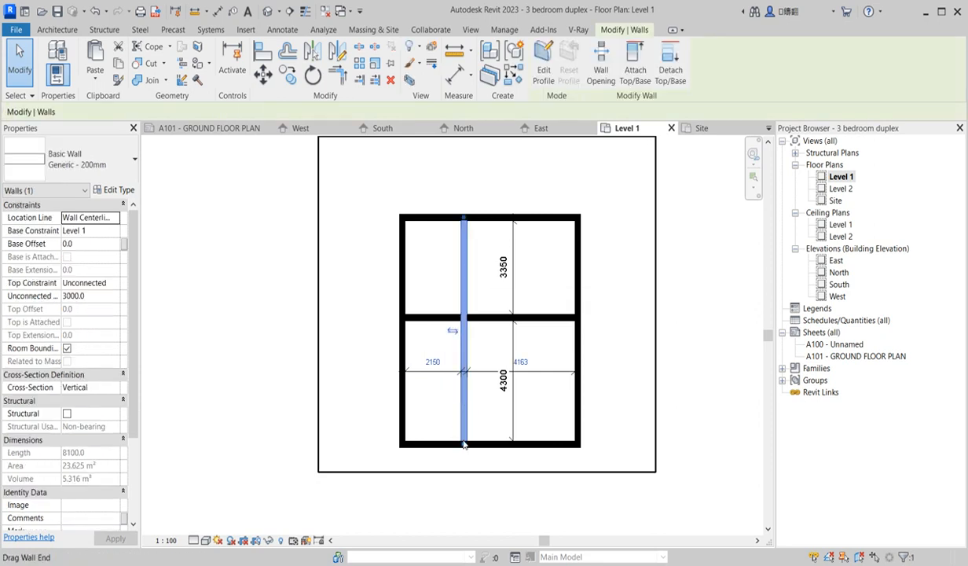
pyautogui.moveTo(464, 444); pyautogui.dragTo(464, 318)
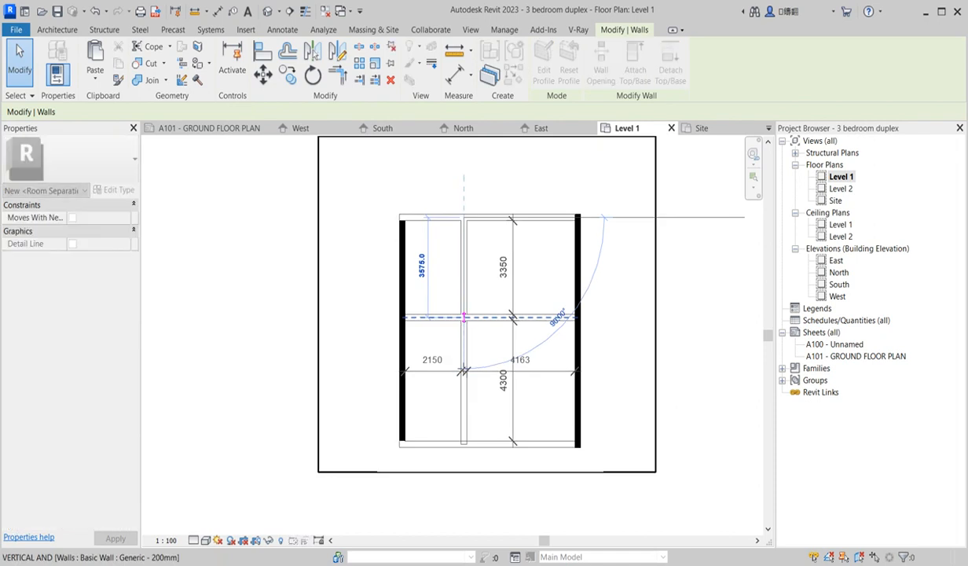
# Draw a Generic - 200mm vertical wall from the horizontal partition down to the lower wall, about 1438 mm from the left wall
pyautogui.click(512, 74)
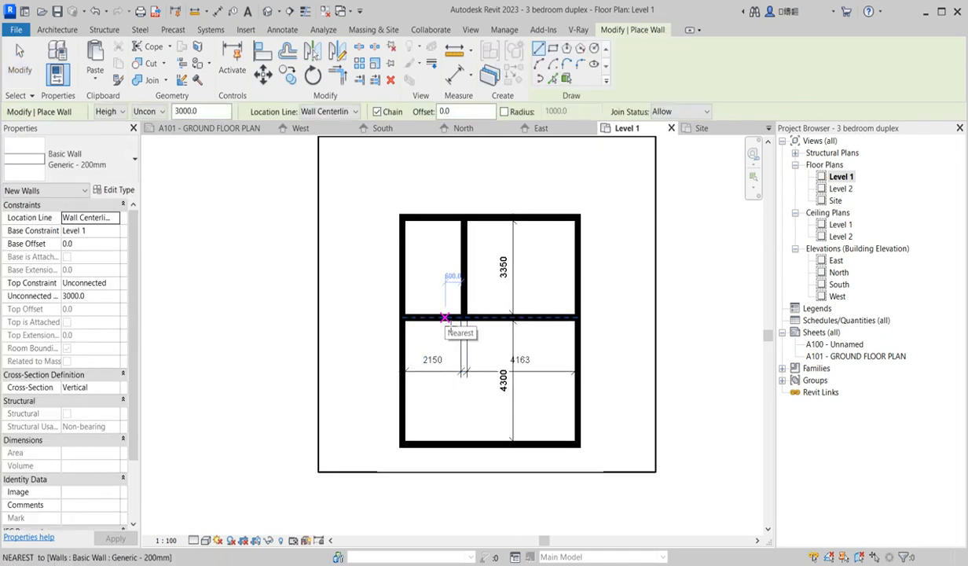
pyautogui.click(445, 317)
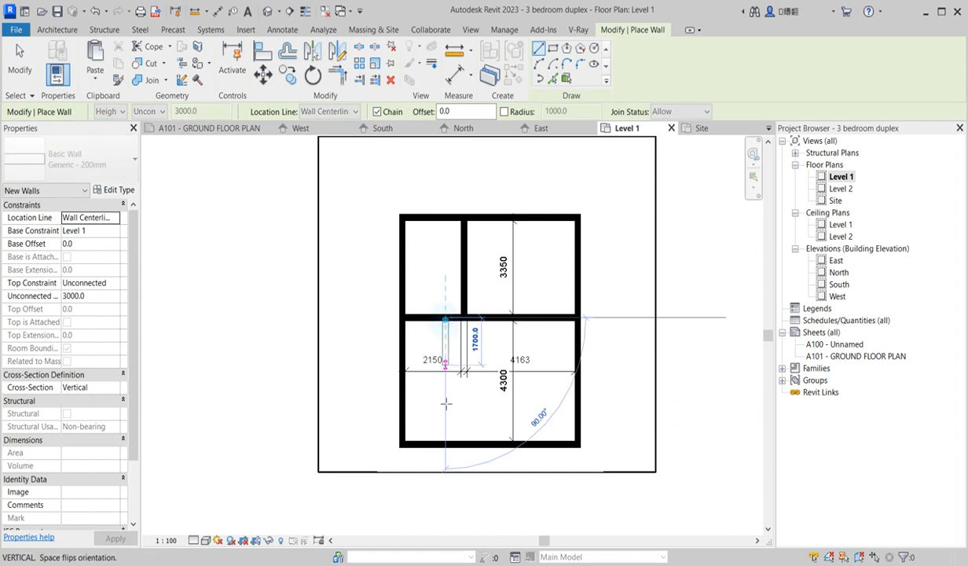
pyautogui.click(445, 445)
pyautogui.press('Escape')
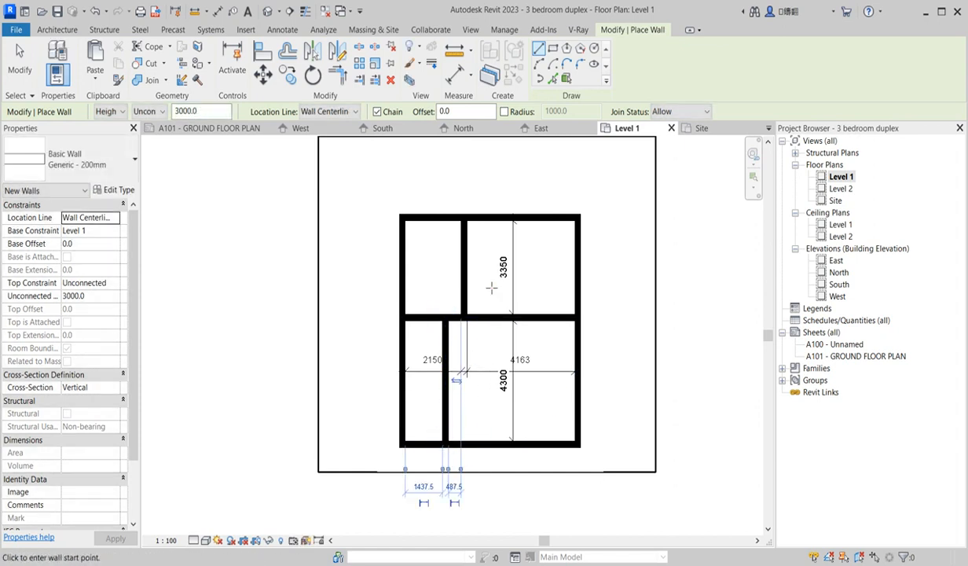
# Draw a short horizontal wall from the lower vertical partition to the left wall, about 2038 mm from the horizontal partition and lower wall
pyautogui.scroll(3, 454, 279)
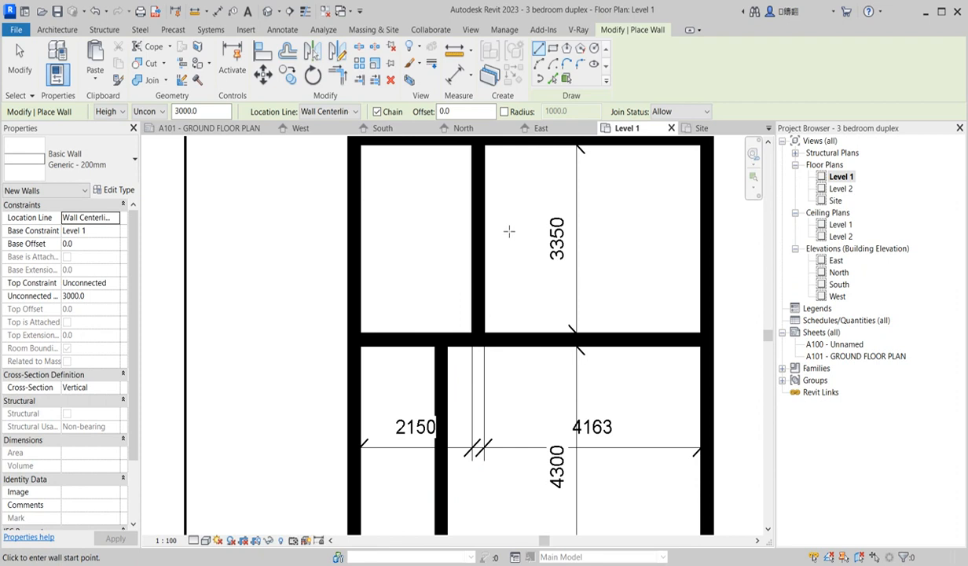
pyautogui.scroll(-3, 509, 231)
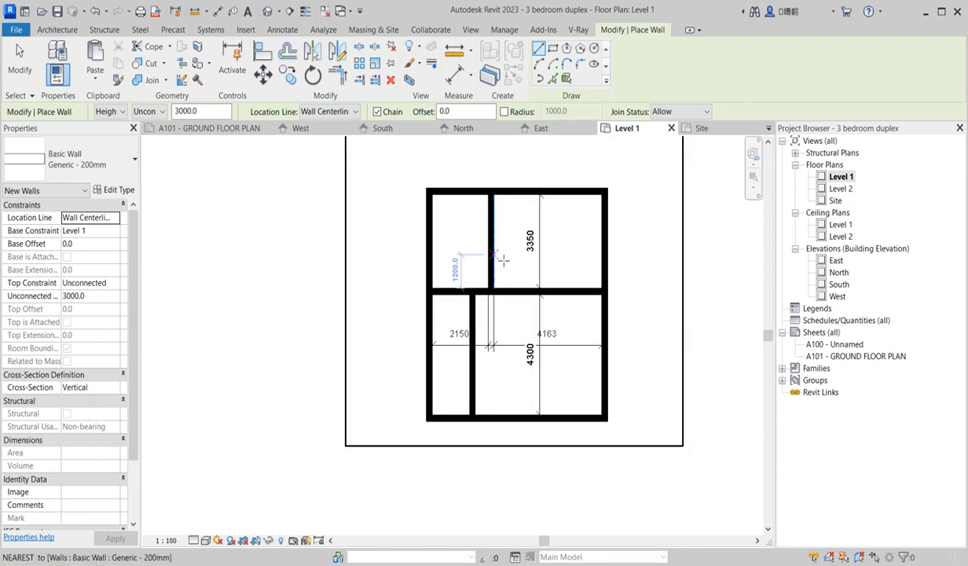
pyautogui.click(472, 356)
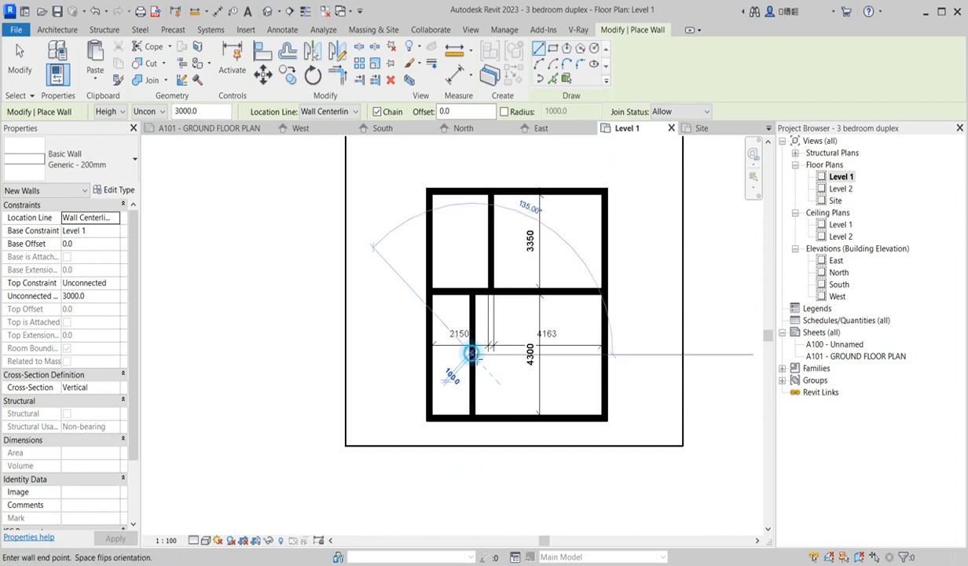
pyautogui.click(433, 355)
pyautogui.press('Escape')
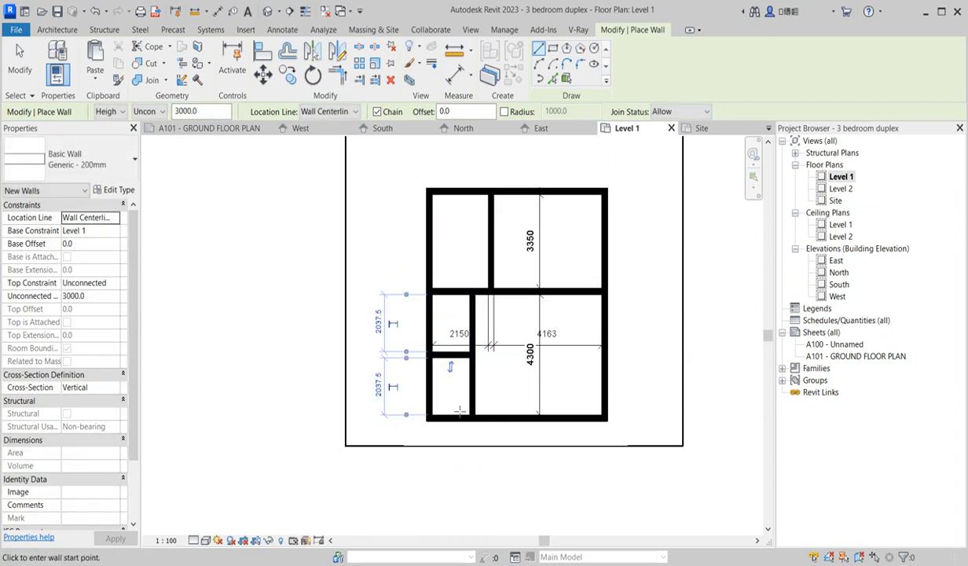
# Draw a short horizontal Generic - 200mm wall from the lower vertical partition to the left wall, about 600 mm above the lower wall
pyautogui.scroll(2, 432, 415)
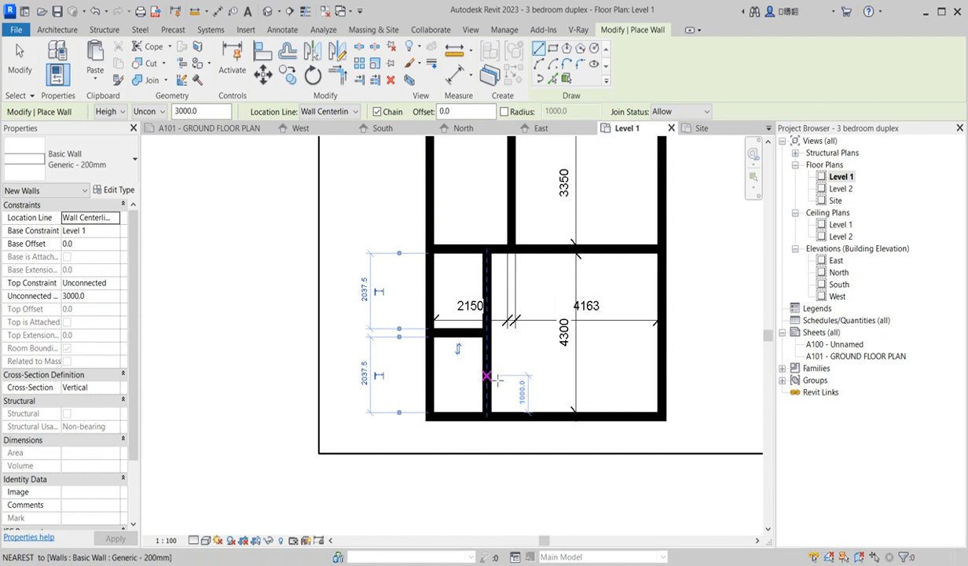
pyautogui.scroll(-3, 495, 382)
pyautogui.scroll(1, 489, 380)
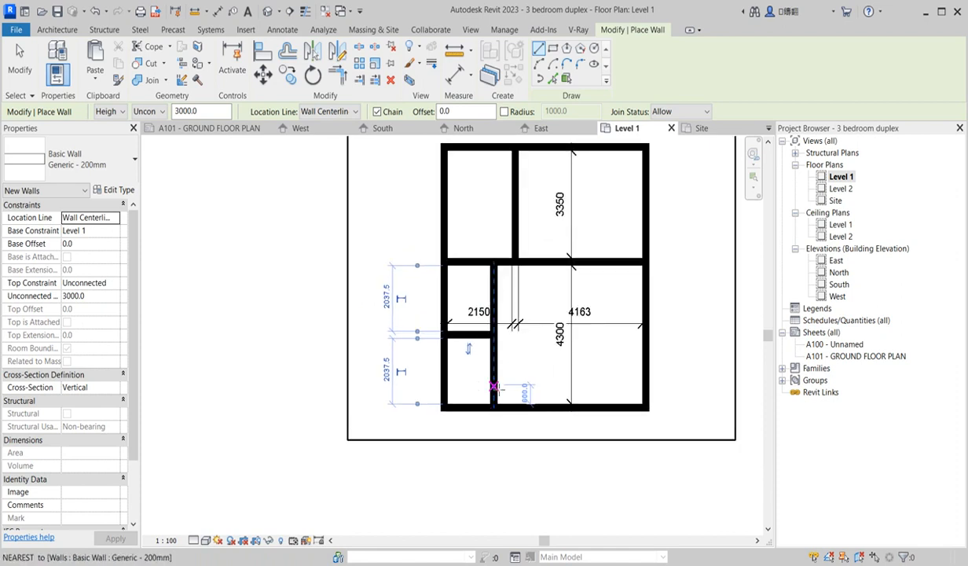
pyautogui.click(494, 385)
pyautogui.click(446, 385)
pyautogui.press('Escape')
# Trim the lower vertical partition to a corner with the lower wall, and the new short wall to a corner with the left outer wall
pyautogui.press('t')
pyautogui.press('r')
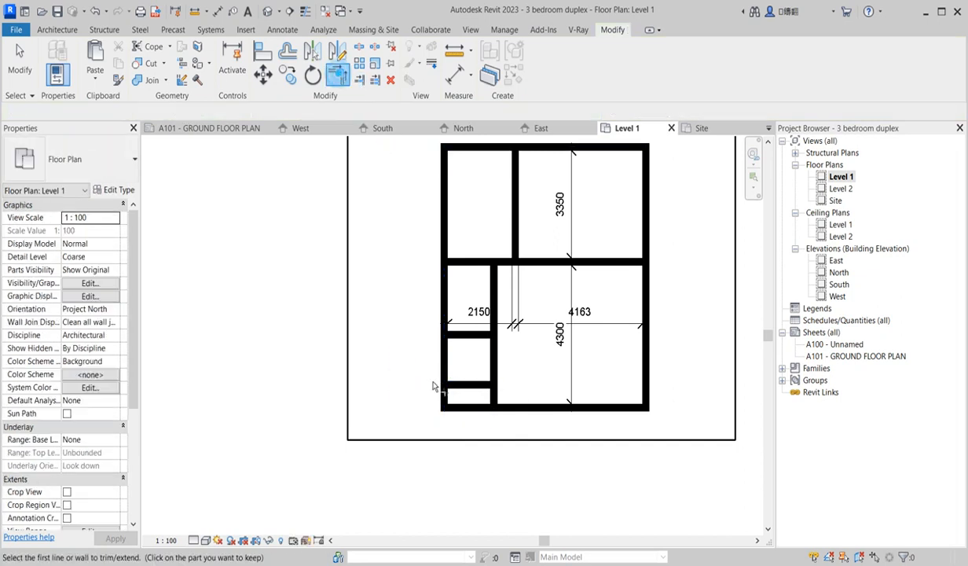
pyautogui.click(493, 390)
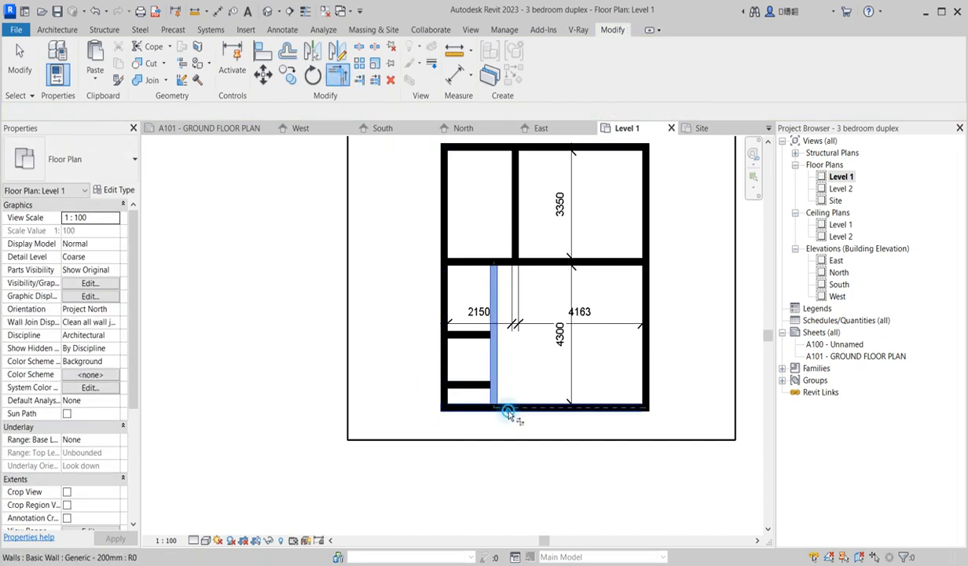
pyautogui.click(511, 417)
pyautogui.click(468, 386)
pyautogui.click(443, 353)
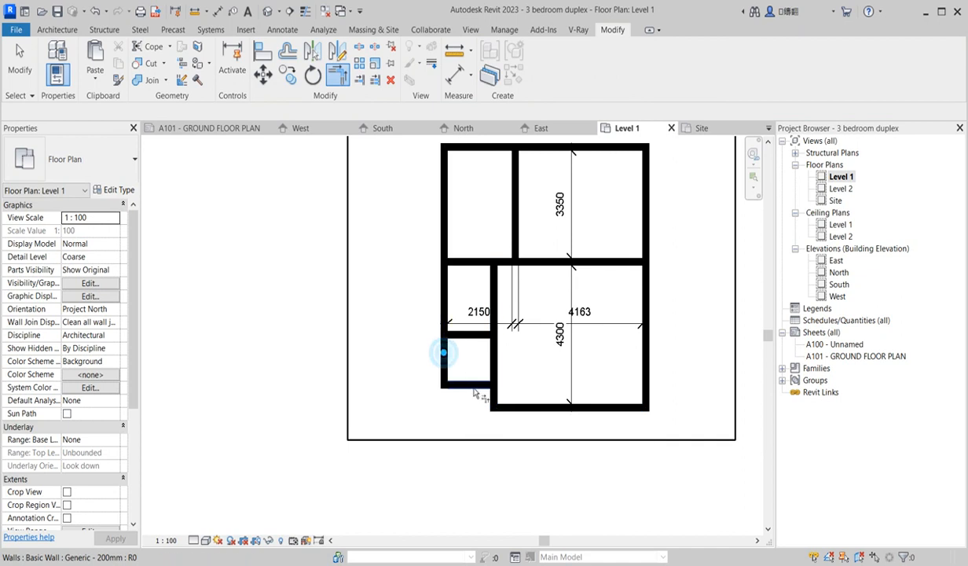
pyautogui.press('Escape')
# Draw a Generic - 200mm vertical wall from the horizontal partition down to the lower wall, about 288 mm inside the right outer wall
pyautogui.scroll(-2, 525, 372)
pyautogui.scroll(3, 519, 388)
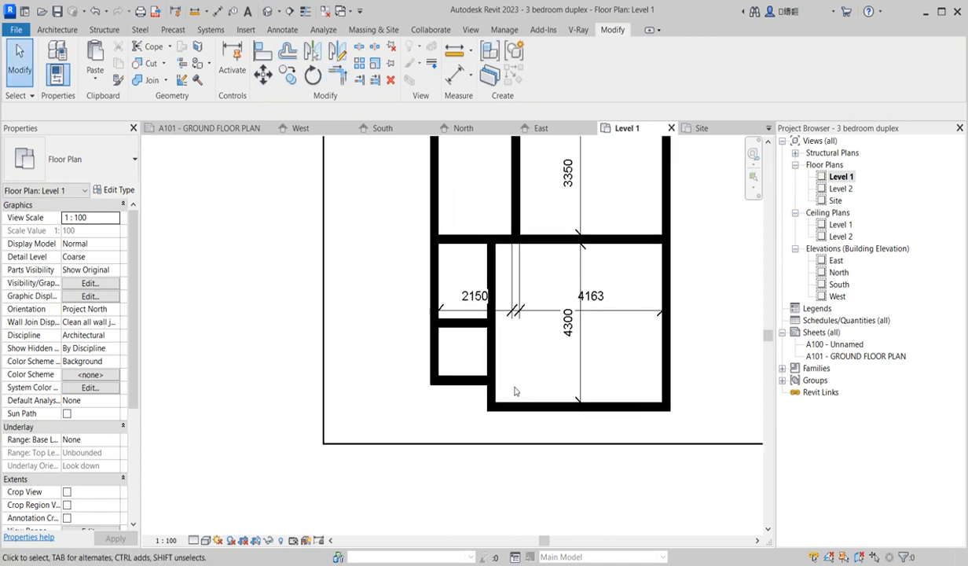
pyautogui.scroll(-2, 519, 388)
pyautogui.scroll(2, 583, 309)
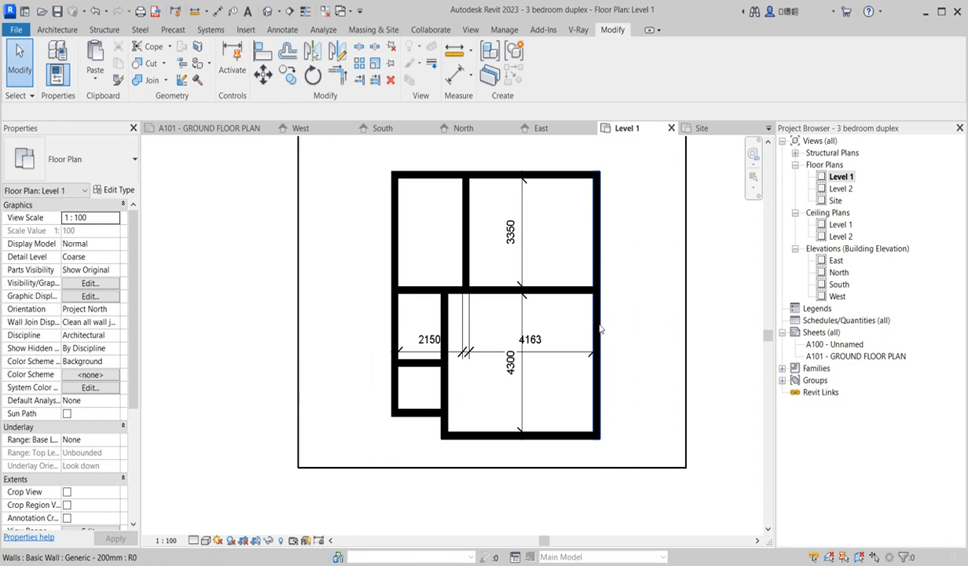
pyautogui.click(573, 293)
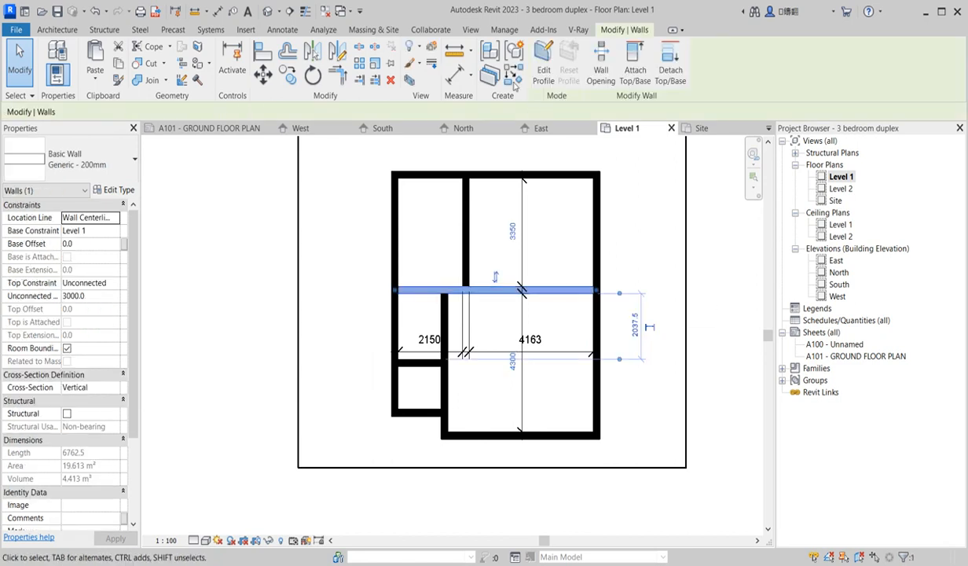
pyautogui.click(490, 73)
pyautogui.click(583, 293)
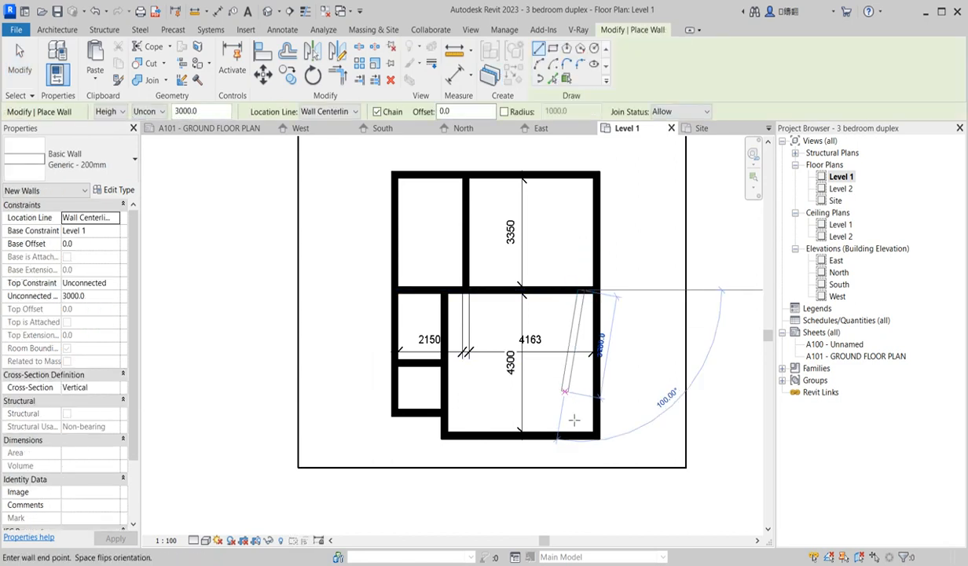
pyautogui.click(583, 437)
pyautogui.press('Escape')
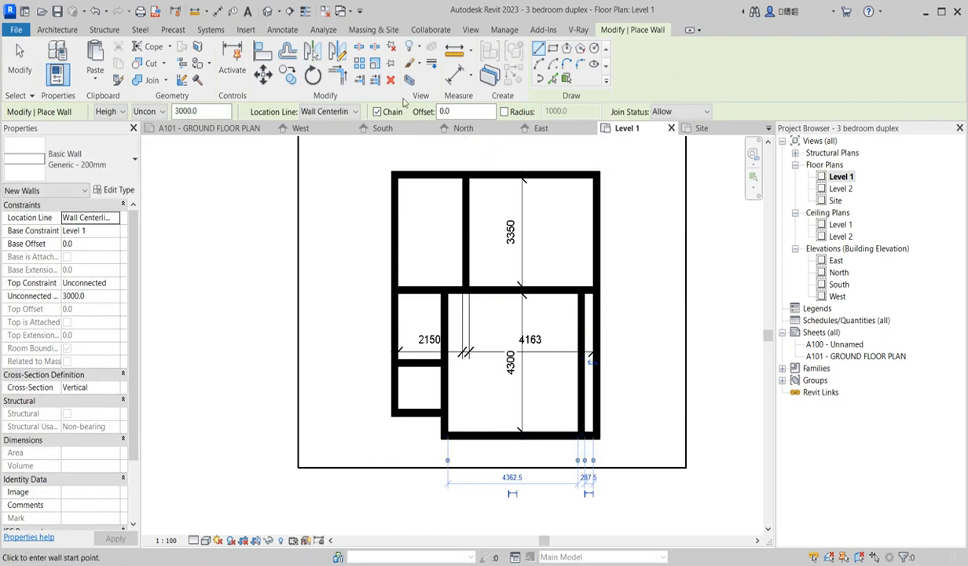
# Trim the horizontal partition to a corner with the upper right wall, and the new vertical wall to a corner with the lower wall
pyautogui.click(338, 76)
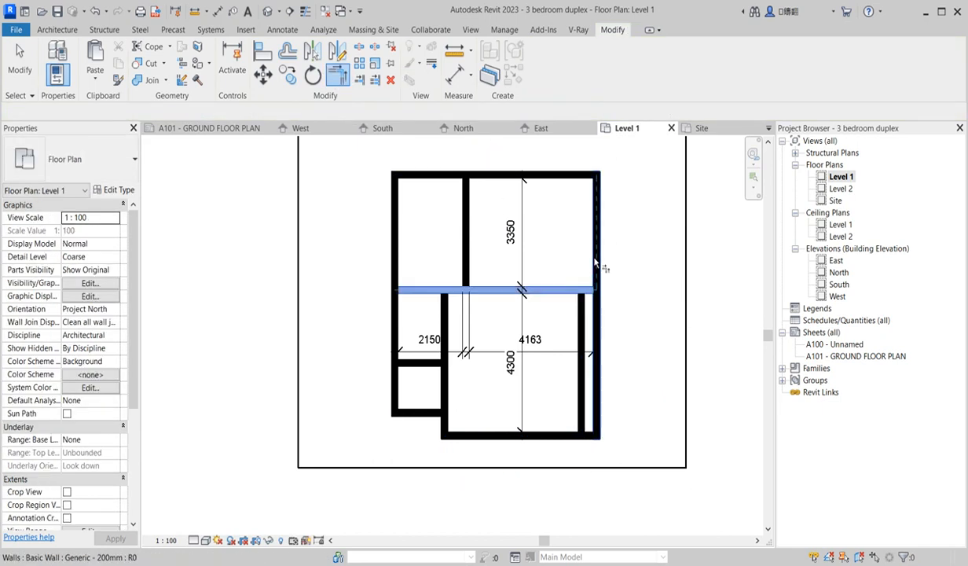
pyautogui.click(583, 410)
pyautogui.click(569, 437)
pyautogui.scroll(-4, 629, 330)
pyautogui.scroll(3, 627, 362)
pyautogui.press('Escape')
pyautogui.scroll(6, 604, 350)
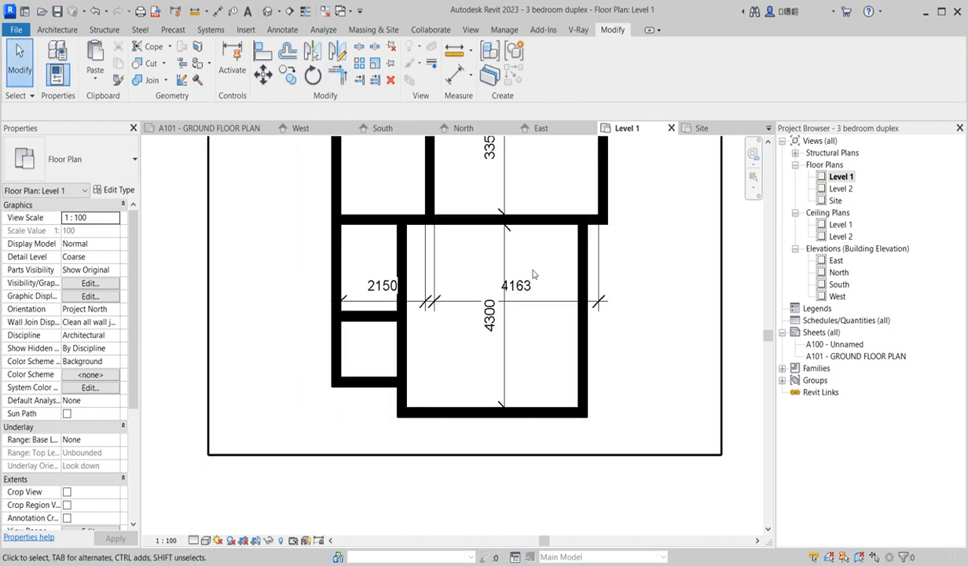
# Move all the walls and dimensions together up and to the right within the rectangular boundary
pyautogui.scroll(-5, 538, 285)
pyautogui.moveTo(420, 161); pyautogui.dragTo(584, 379)
pyautogui.scroll(-3, 550, 432)
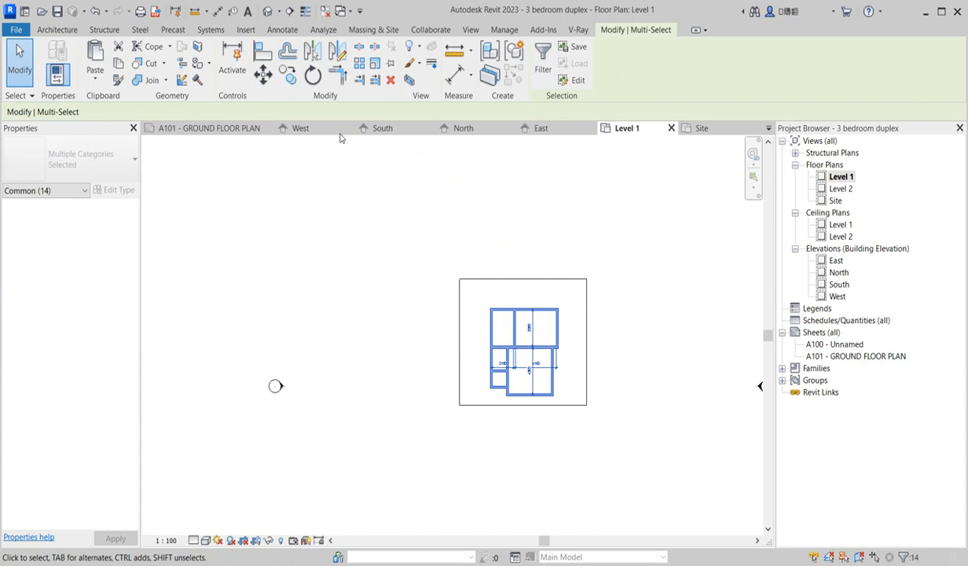
pyautogui.click(263, 73)
pyautogui.scroll(5, 566, 314)
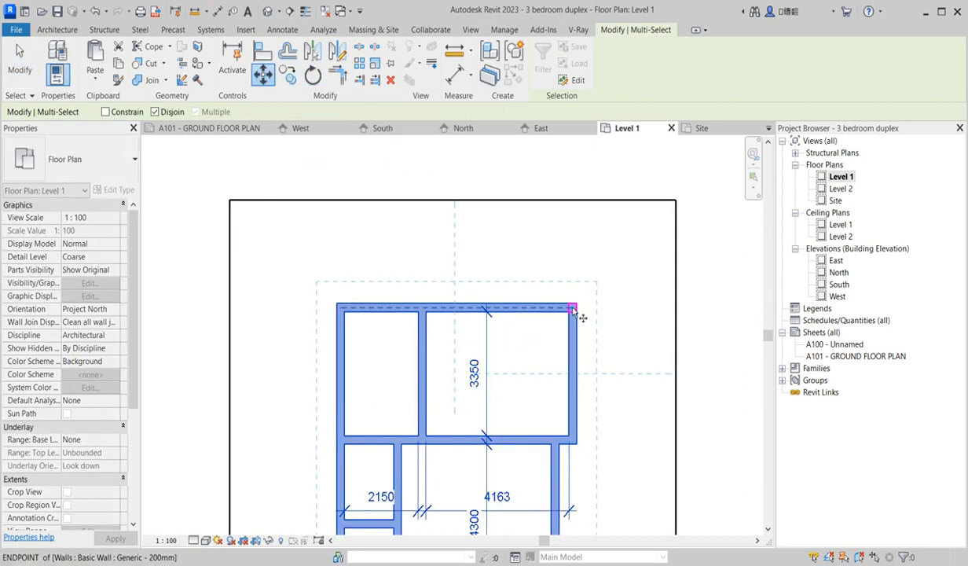
pyautogui.click(577, 305)
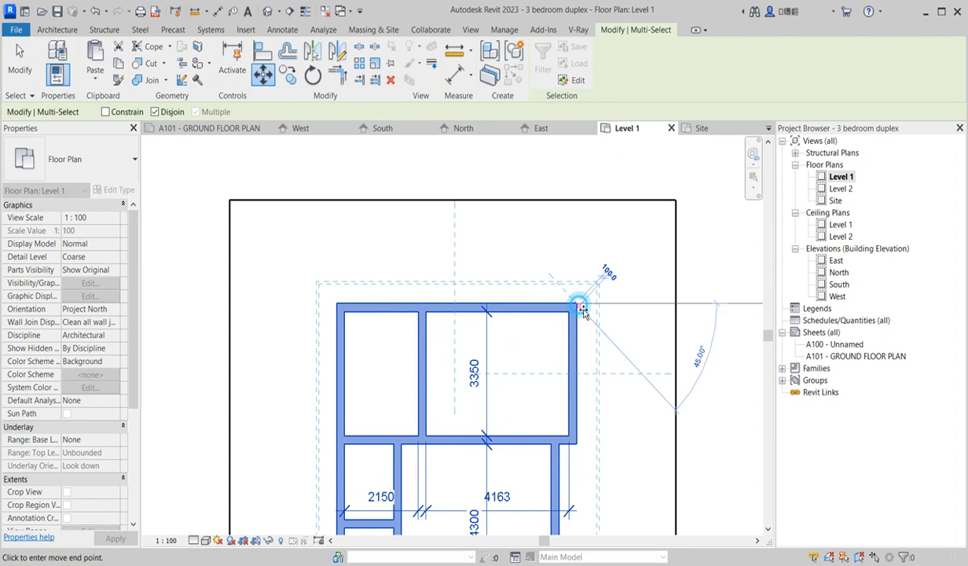
pyautogui.click(608, 260)
pyautogui.scroll(-3, 611, 261)
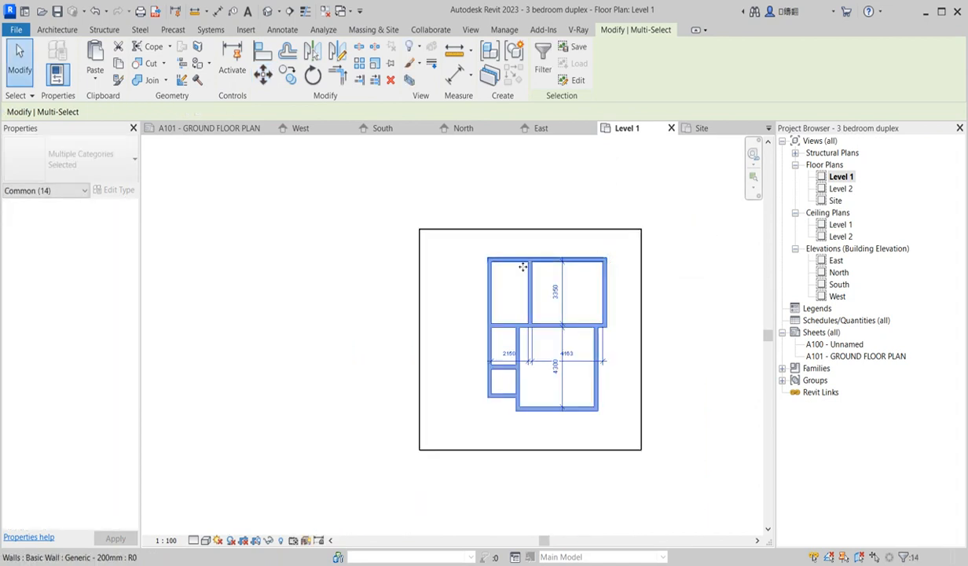
pyautogui.click(470, 280)
# Delete the 4163 dimension that crosses the large lower room
pyautogui.scroll(4, 602, 324)
pyautogui.scroll(-4, 602, 325)
pyautogui.scroll(5, 600, 362)
pyautogui.click(609, 361)
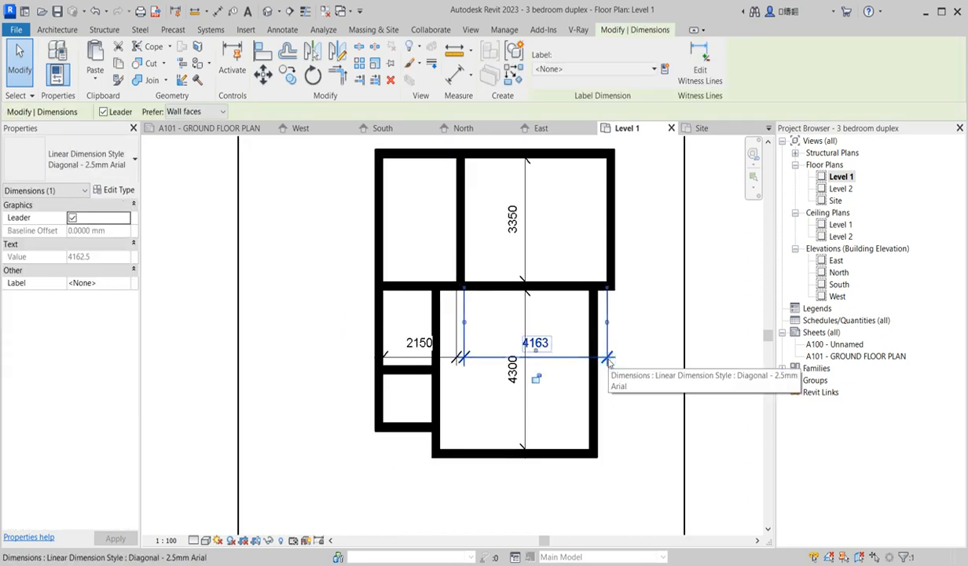
pyautogui.press('Delete')
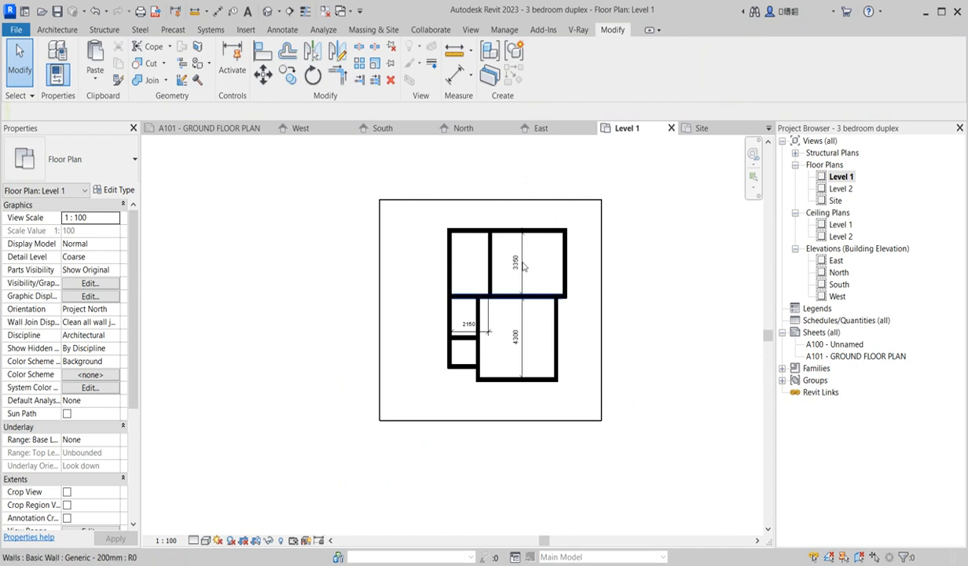
# Shift the whole plan with its dimensions slightly down and to the right within the rectangular boundary
pyautogui.scroll(3, 520, 286)
pyautogui.scroll(-5, 519, 273)
pyautogui.scroll(3, 519, 290)
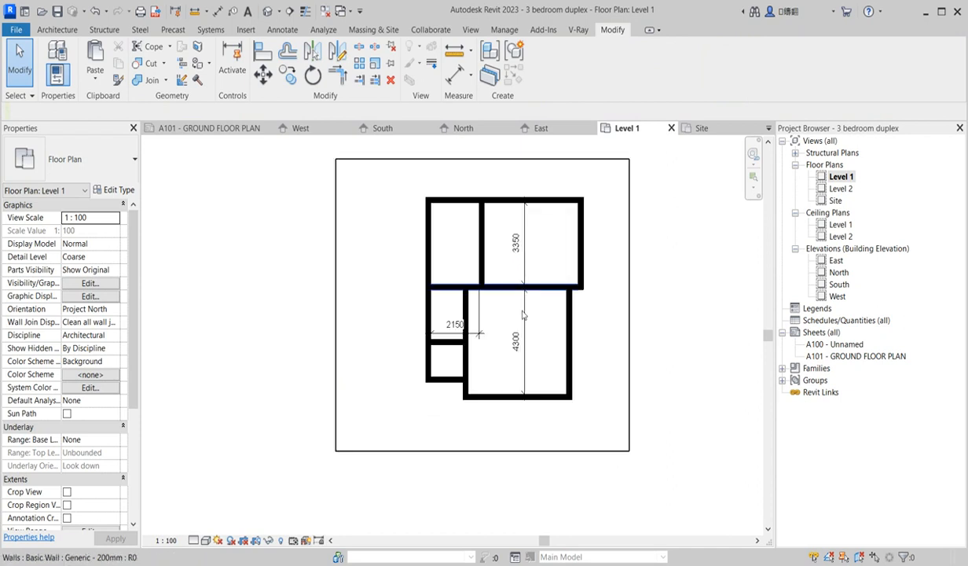
pyautogui.scroll(-3, 514, 362)
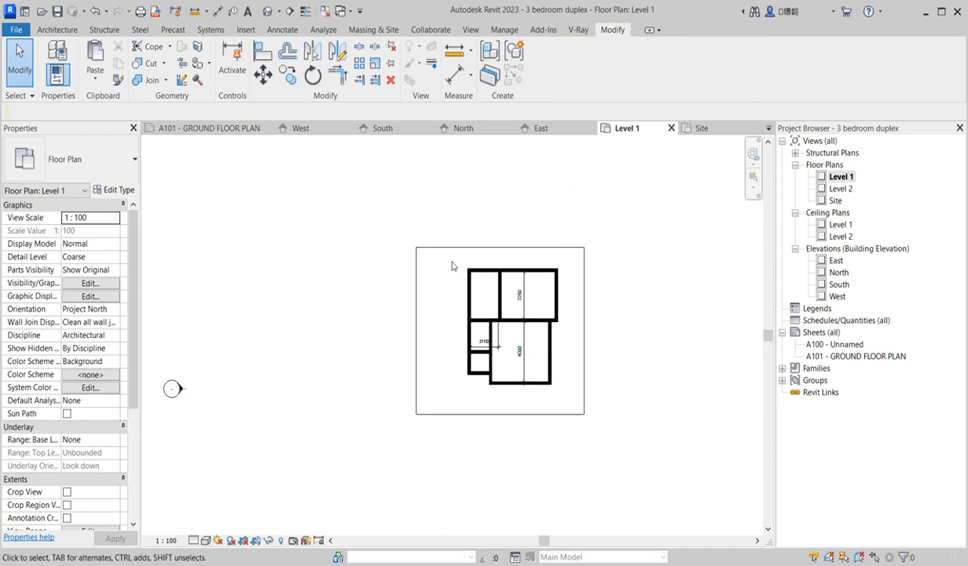
pyautogui.scroll(1, 460, 325)
pyautogui.moveTo(446, 236); pyautogui.dragTo(598, 444)
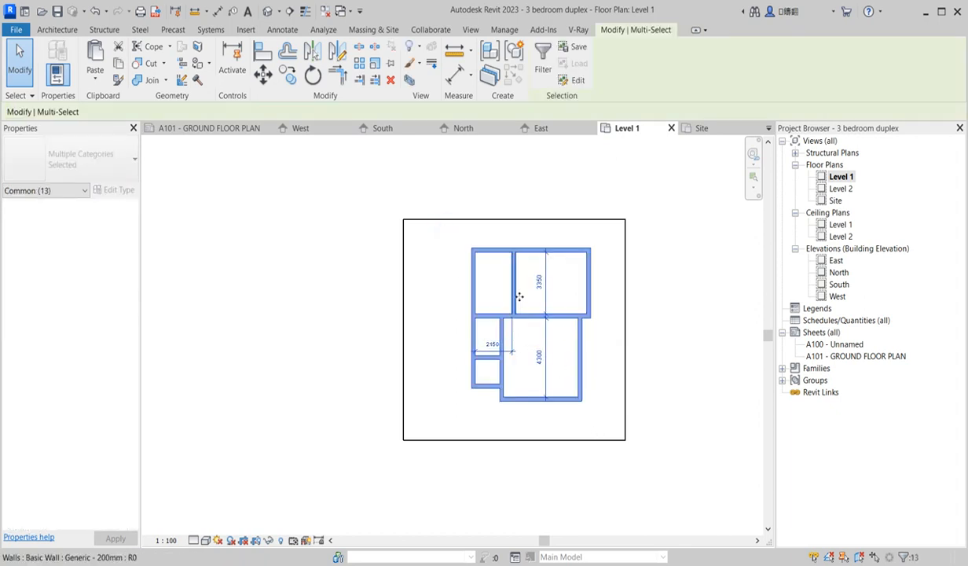
pyautogui.moveTo(515, 302); pyautogui.dragTo(524, 325)
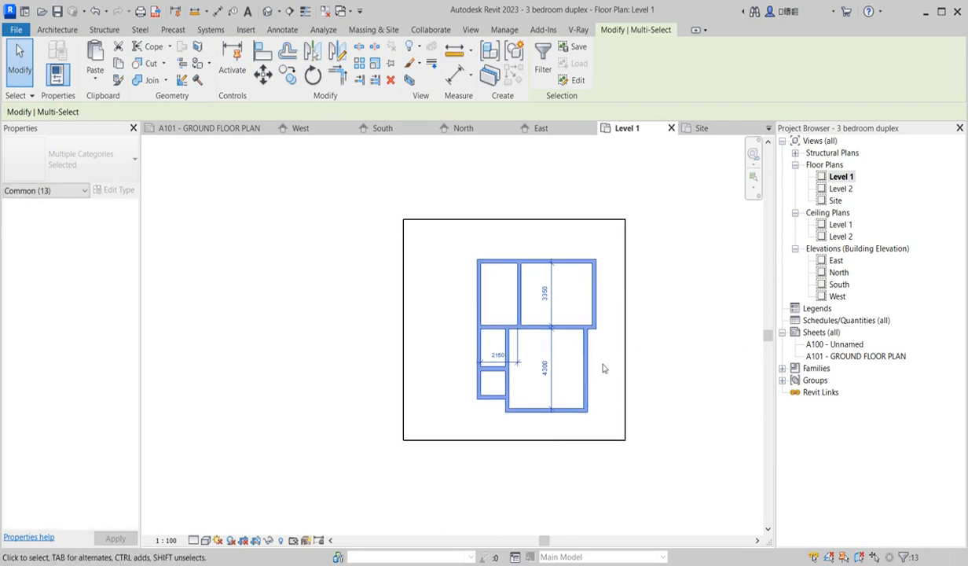
pyautogui.click(605, 361)
# Split the horizontal partition between the two large rooms at a point about 2488 mm from the lower room's right wall
pyautogui.scroll(3, 604, 346)
pyautogui.scroll(-3, 474, 307)
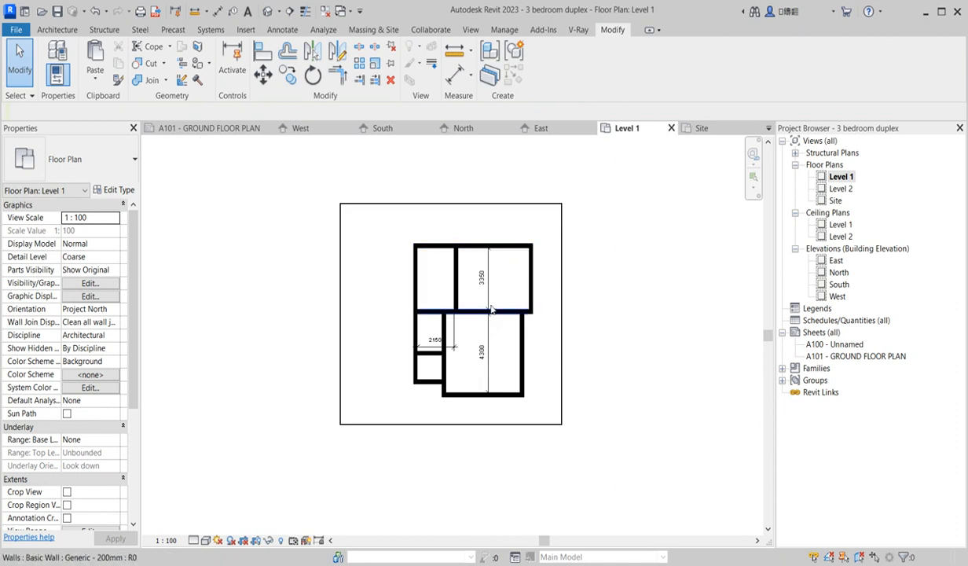
pyautogui.scroll(3, 516, 308)
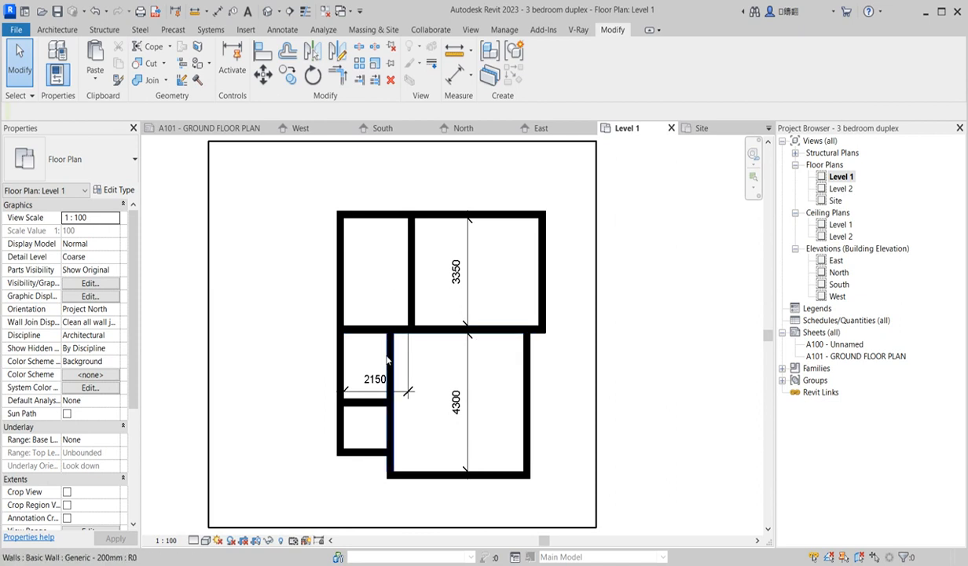
pyautogui.scroll(-2, 454, 382)
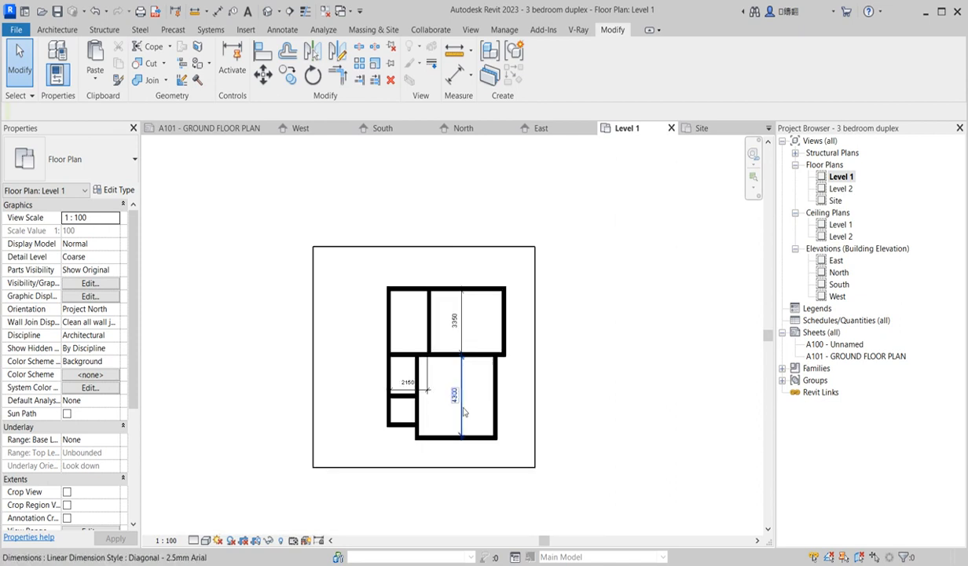
pyautogui.scroll(2, 444, 377)
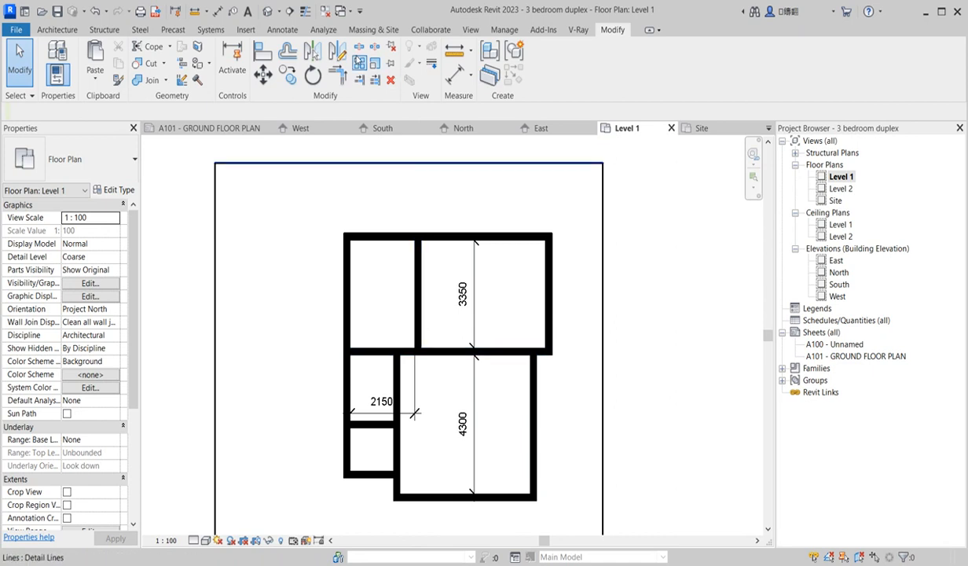
pyautogui.click(359, 47)
pyautogui.click(456, 352)
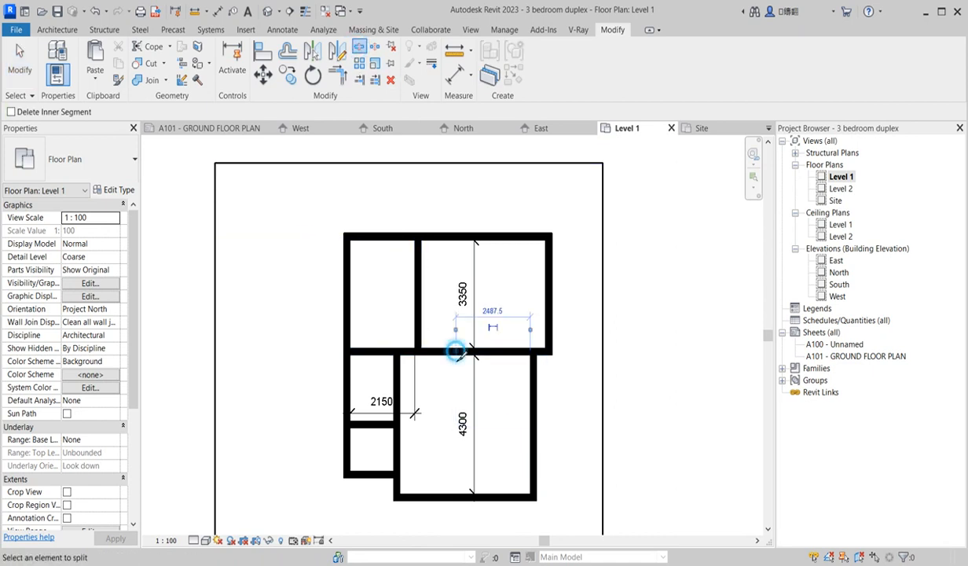
pyautogui.press('Escape')
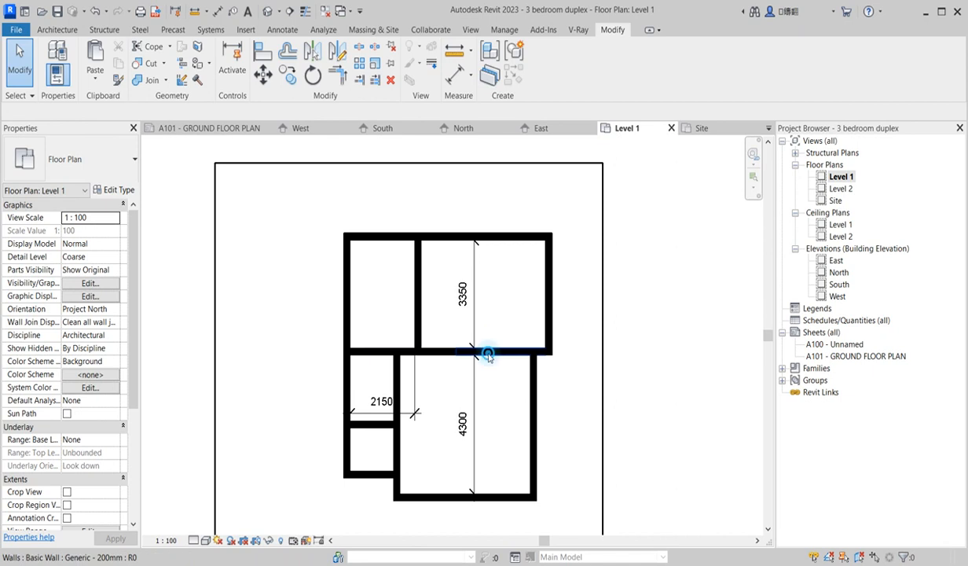
# Open a gap between the two large rooms by shortening the right partition piece to about 1200 mm and the left to about 3200 mm
pyautogui.click(465, 354)
pyautogui.moveTo(458, 353); pyautogui.dragTo(514, 352)
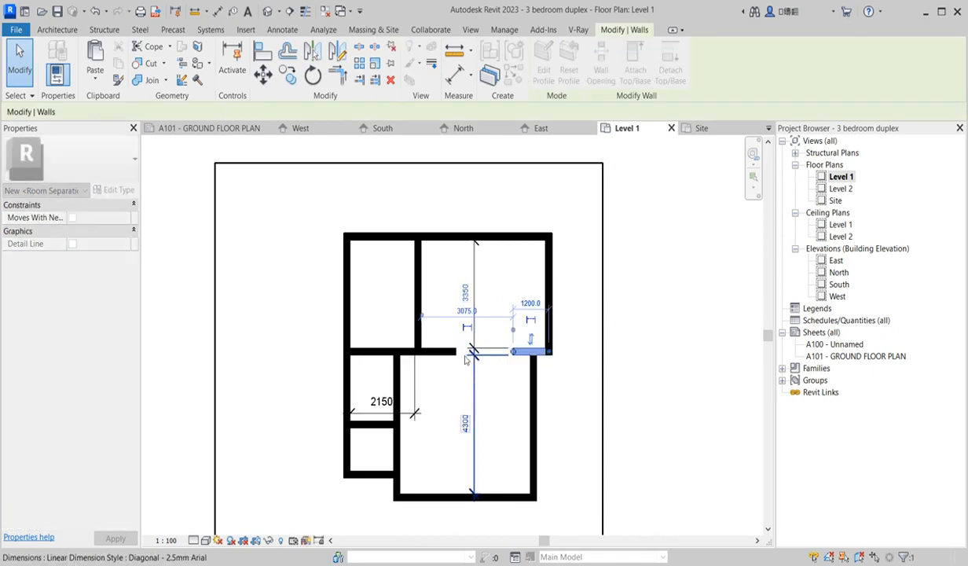
pyautogui.click(455, 353)
pyautogui.moveTo(456, 353); pyautogui.dragTo(442, 352)
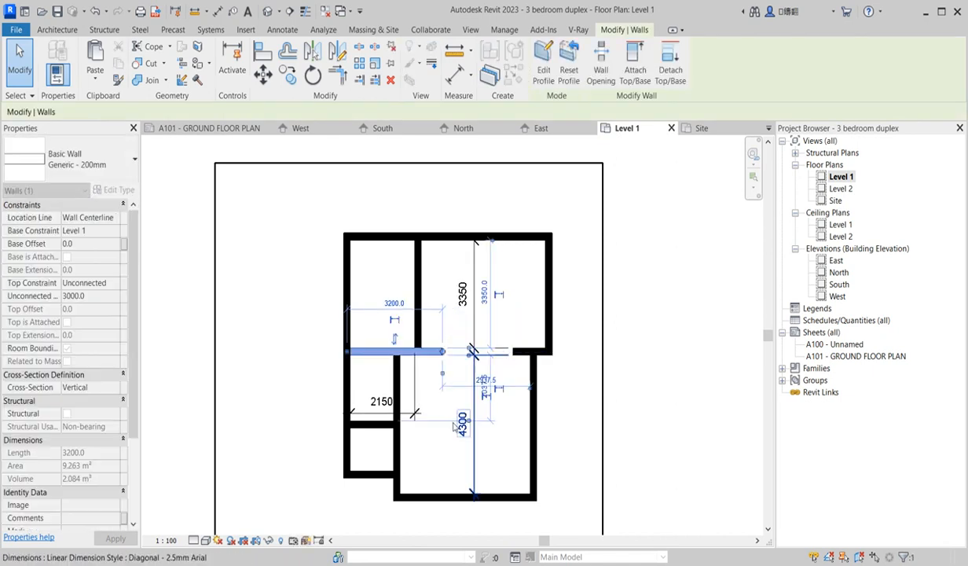
pyautogui.click(511, 450)
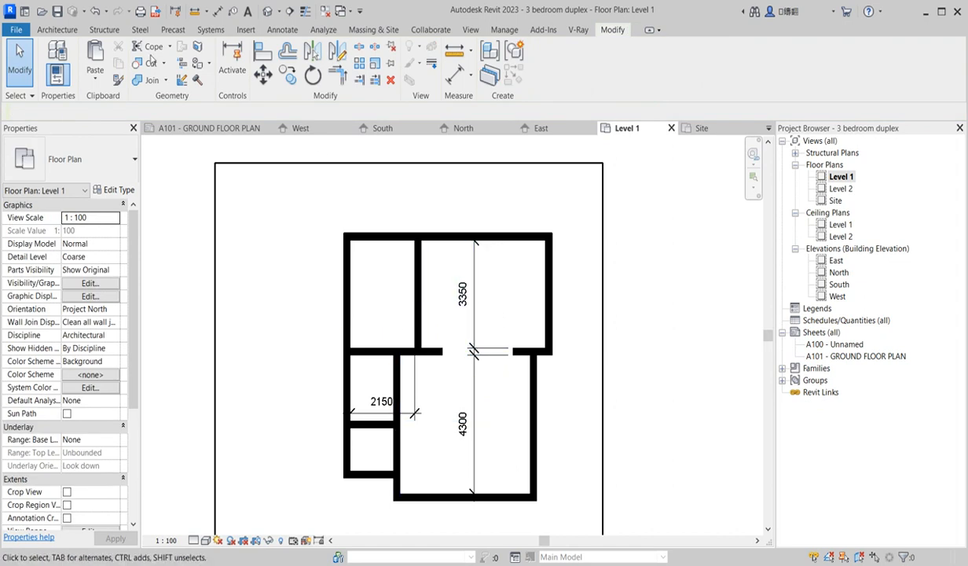
# Place an M_Single-Flush 0915 x 2134mm door in the upper vertical partition, 100 mm above the horizontal partition, swinging into the left room
pyautogui.click(57, 29)
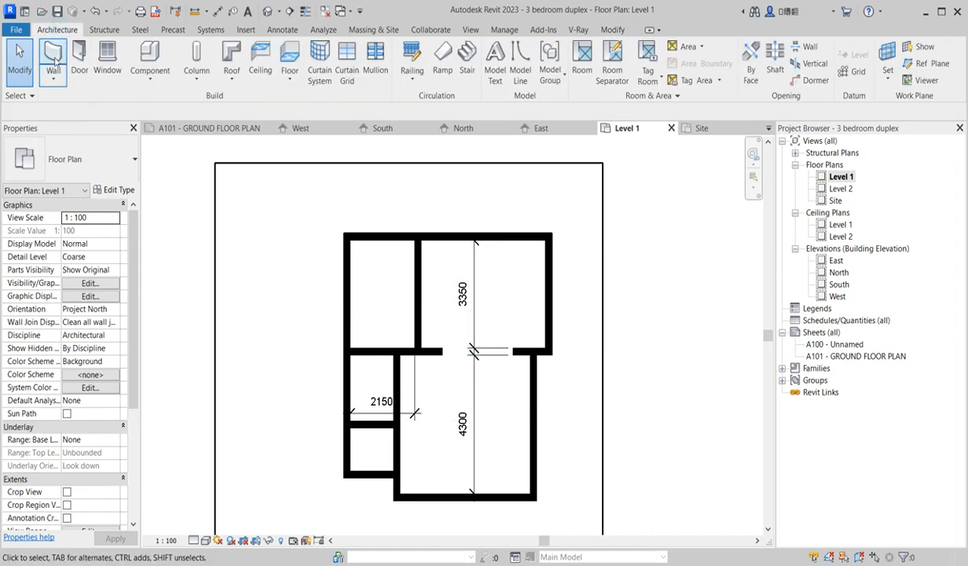
pyautogui.click(79, 59)
pyautogui.scroll(2, 425, 342)
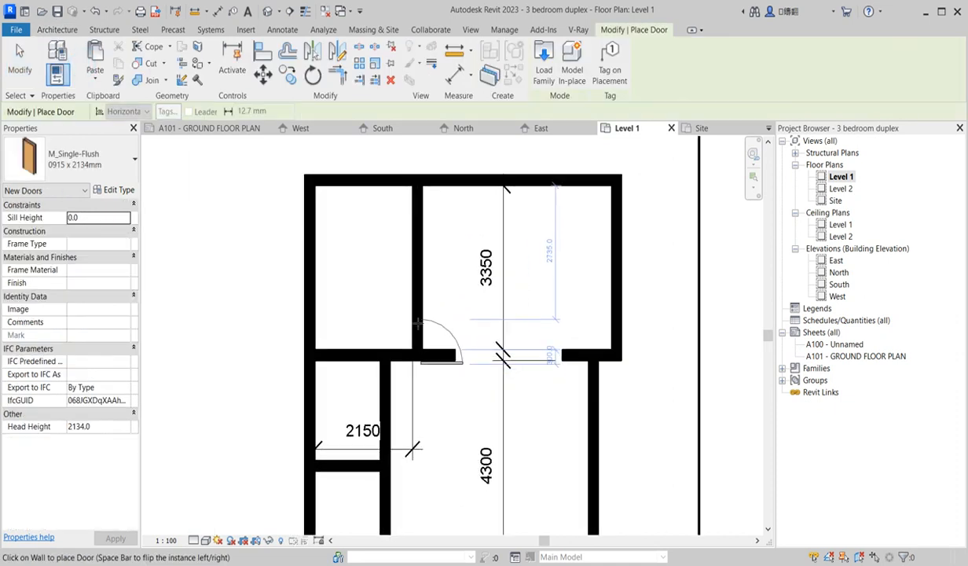
pyautogui.scroll(2, 424, 342)
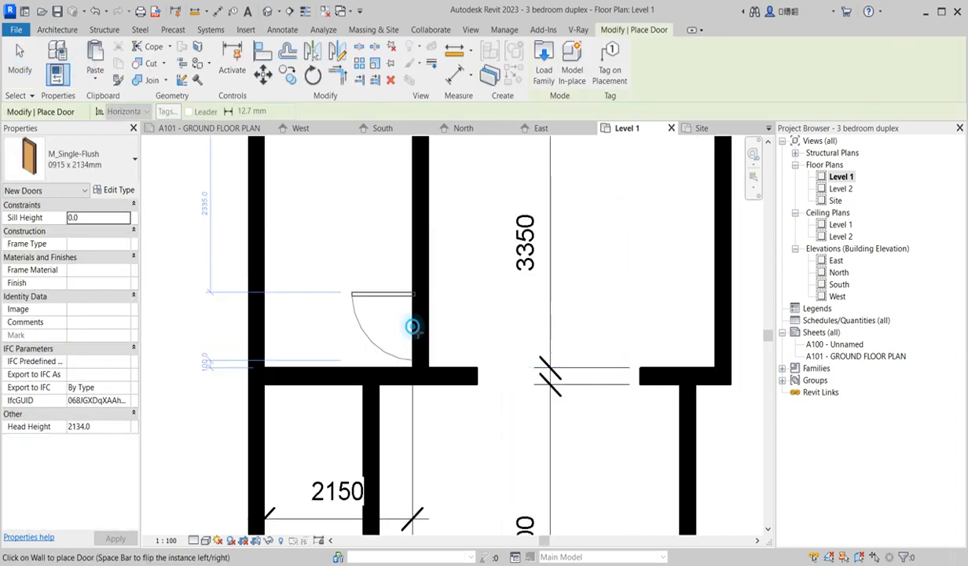
pyautogui.scroll(-4, 412, 327)
pyautogui.scroll(2, 393, 349)
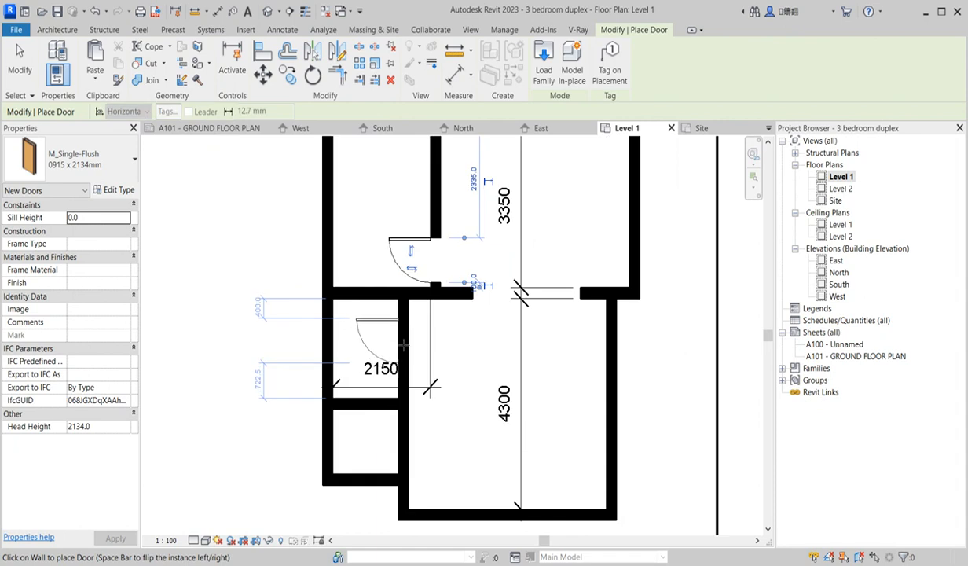
# Place M_Single-Flush 0915 x 2134mm doors in the small middle room's upper wall and in the lowest small room's right wall, directly below the partition
pyautogui.click(376, 293)
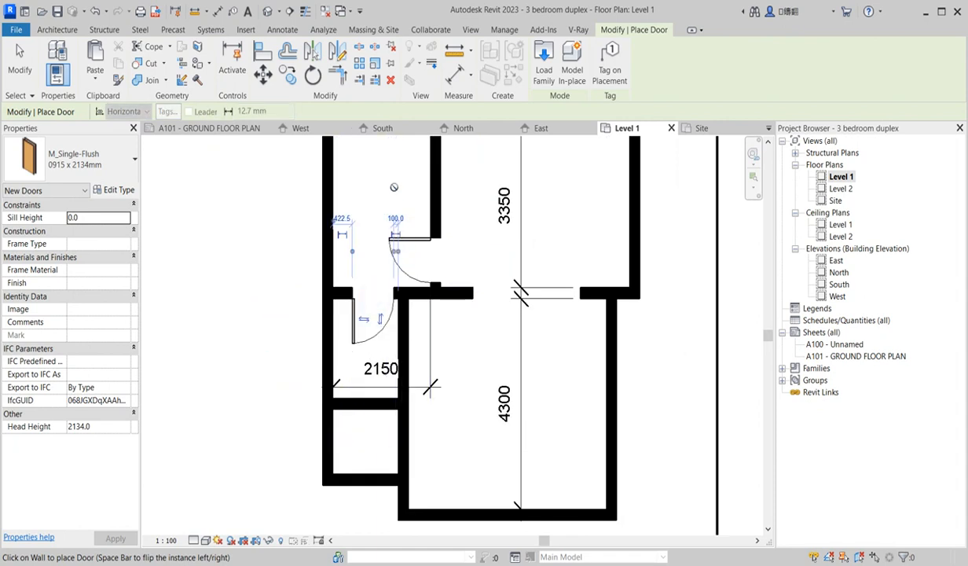
pyautogui.scroll(-2, 393, 264)
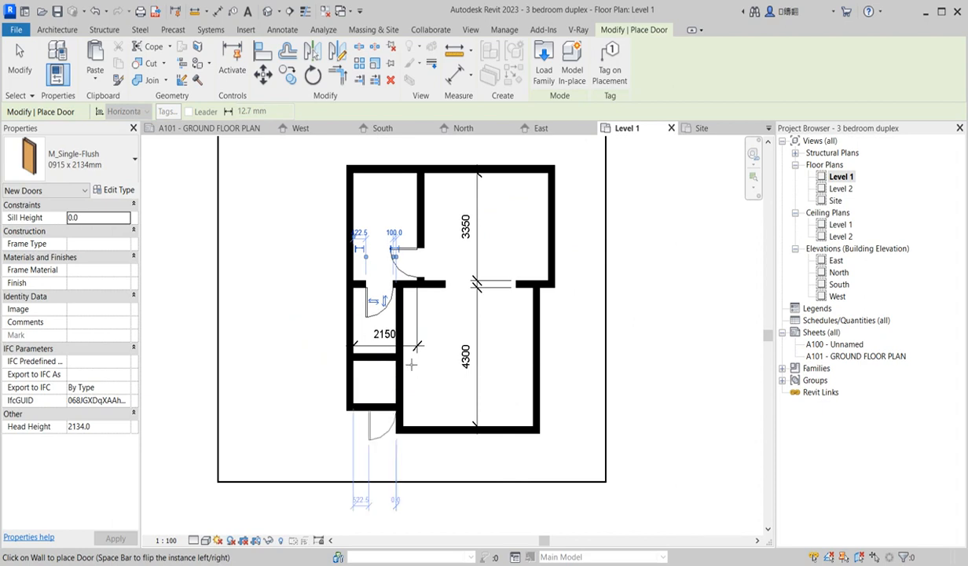
pyautogui.scroll(2, 410, 375)
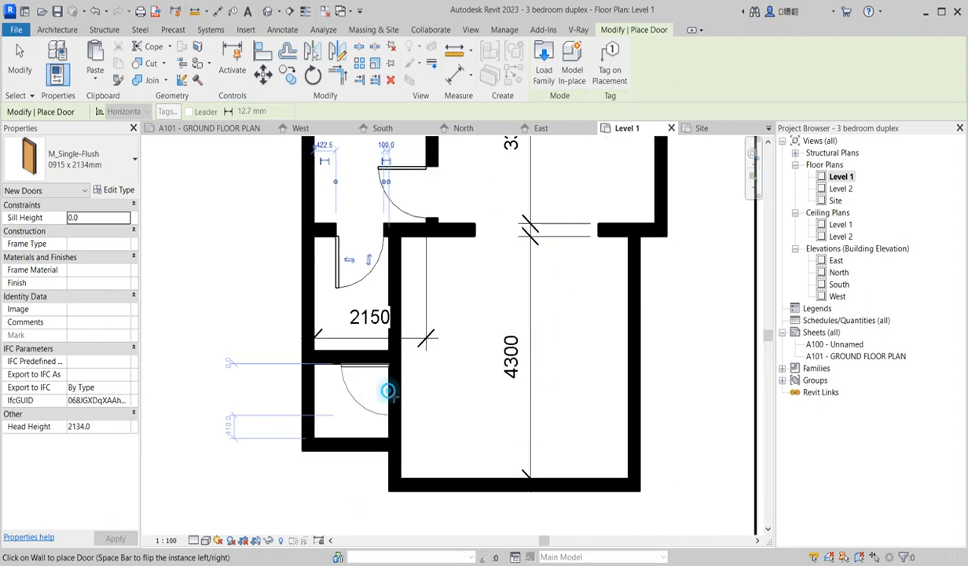
pyautogui.click(389, 391)
pyautogui.scroll(-2, 444, 323)
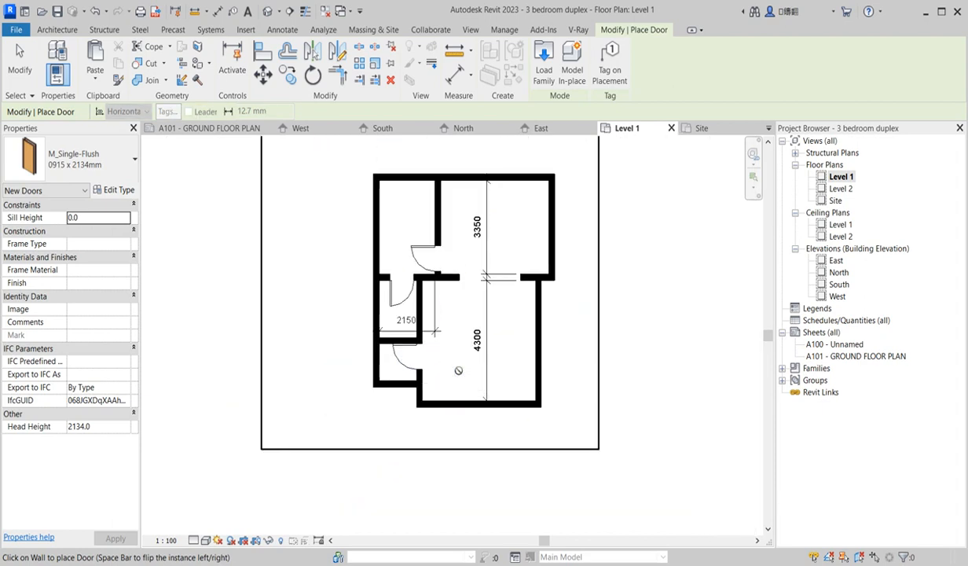
pyautogui.scroll(-1, 456, 361)
# Place the same single-flush door in the top exterior wall, 100 mm from the upper vertical partition and swinging outward
pyautogui.scroll(2, 461, 218)
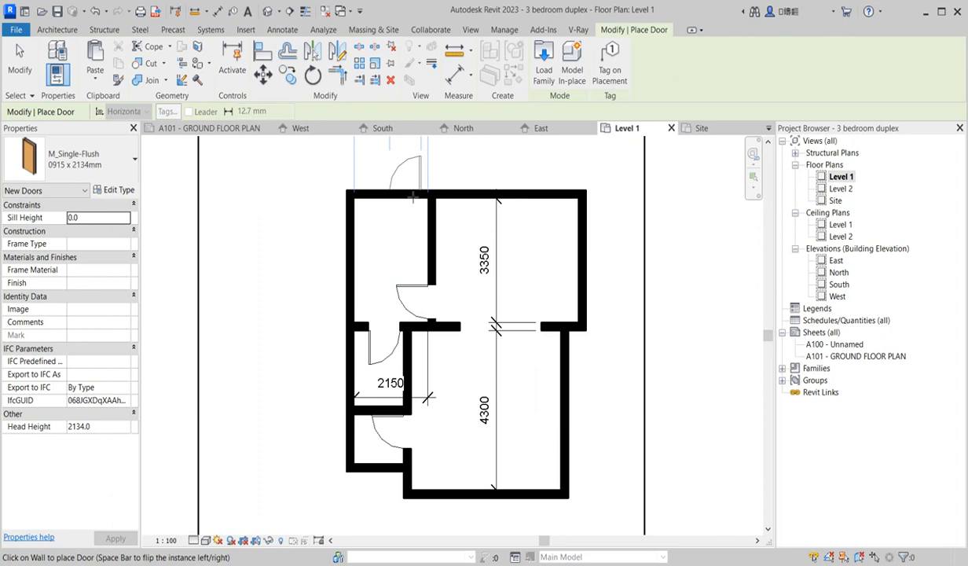
pyautogui.scroll(-2, 434, 209)
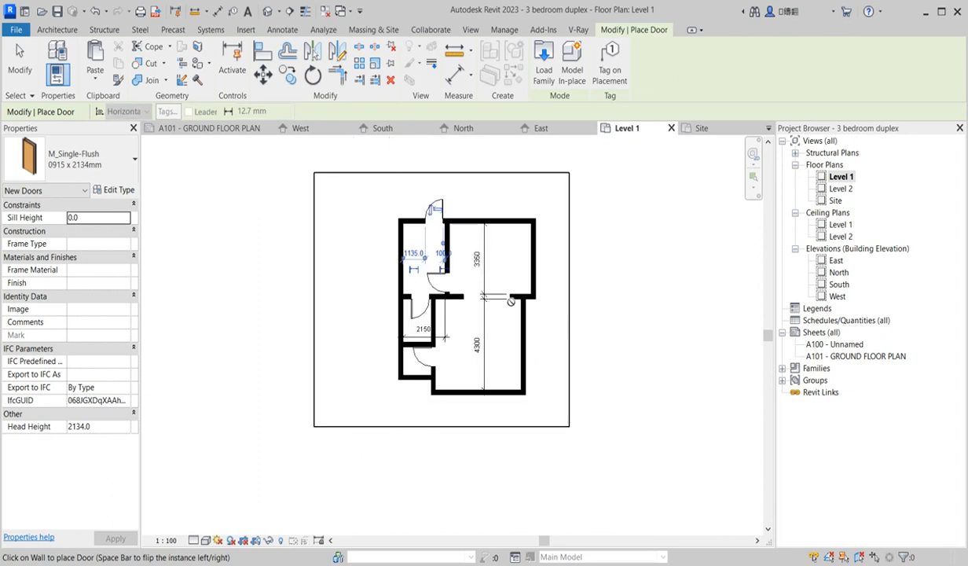
pyautogui.scroll(2, 510, 303)
pyautogui.press('Escape')
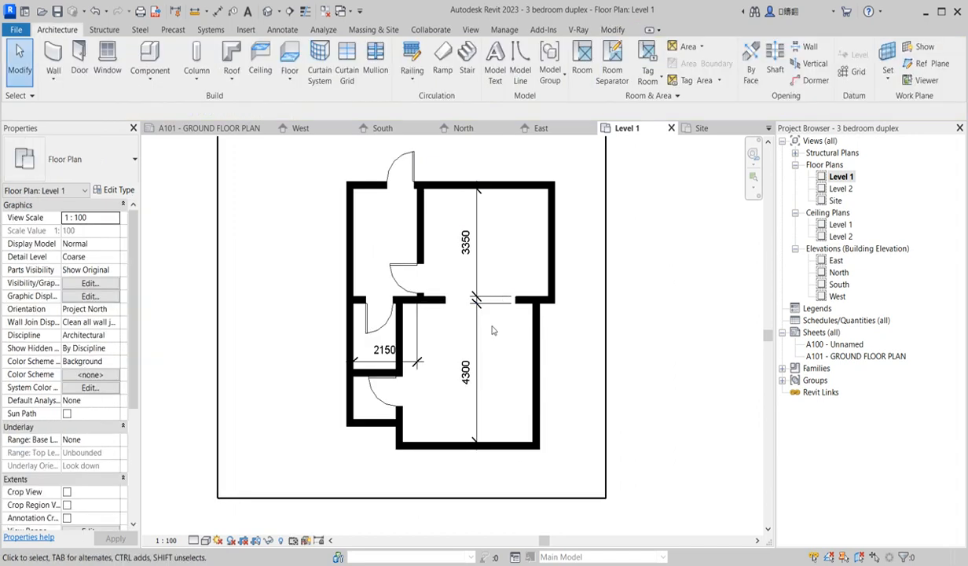
pyautogui.scroll(-3, 467, 378)
pyautogui.scroll(2, 467, 378)
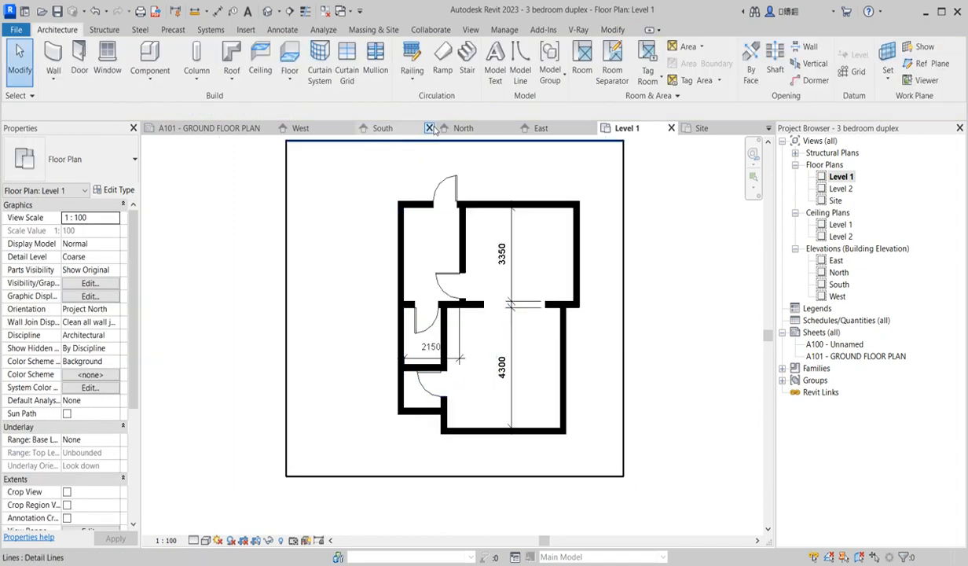
# Place a matching 0915 x 2134mm door in the large room's bottom exterior wall, 1400 mm from the room's left wall
pyautogui.click(450, 191)
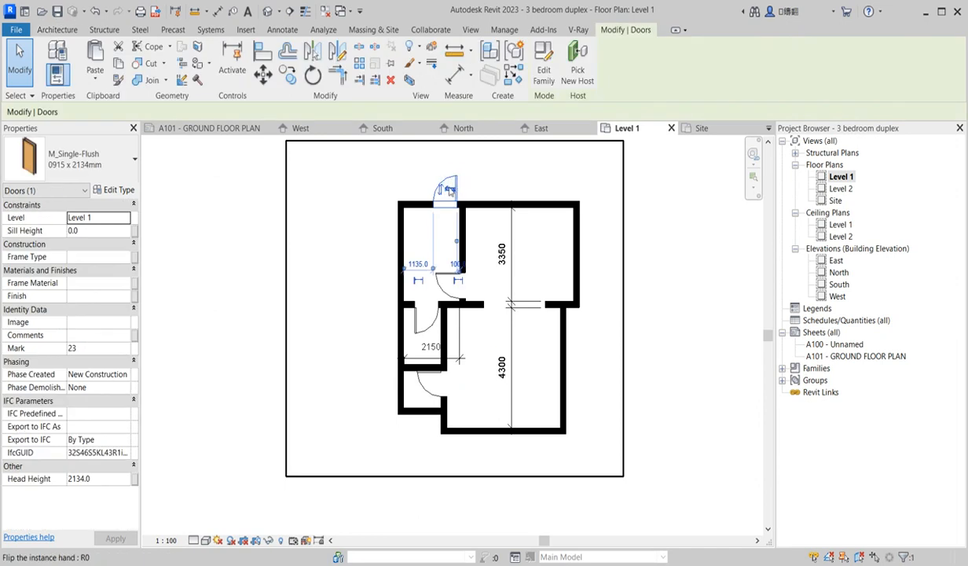
pyautogui.click(511, 73)
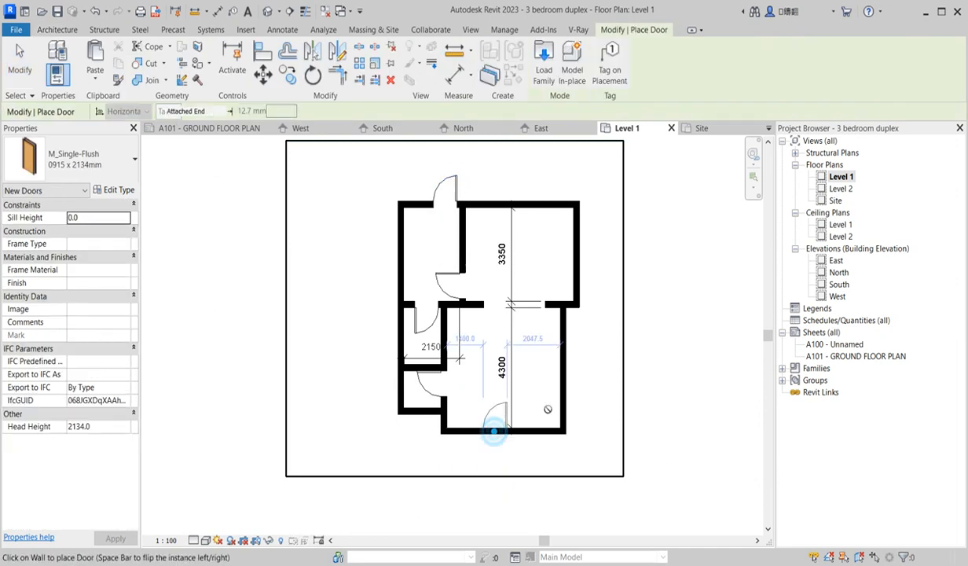
pyautogui.scroll(2, 549, 407)
pyautogui.scroll(-3, 519, 408)
pyautogui.rightClick(533, 250)
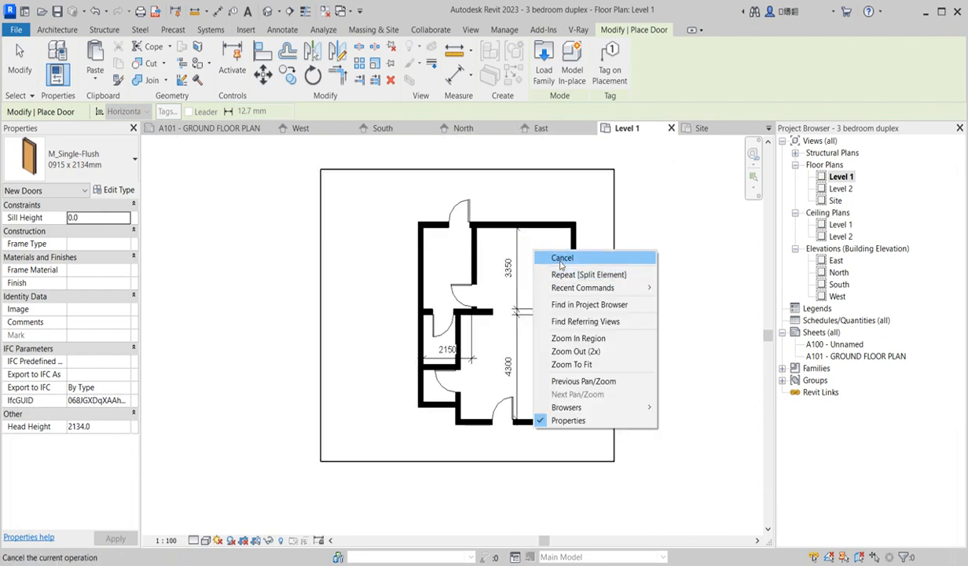
pyautogui.click(550, 258)
pyautogui.scroll(-2, 515, 277)
pyautogui.scroll(2, 497, 337)
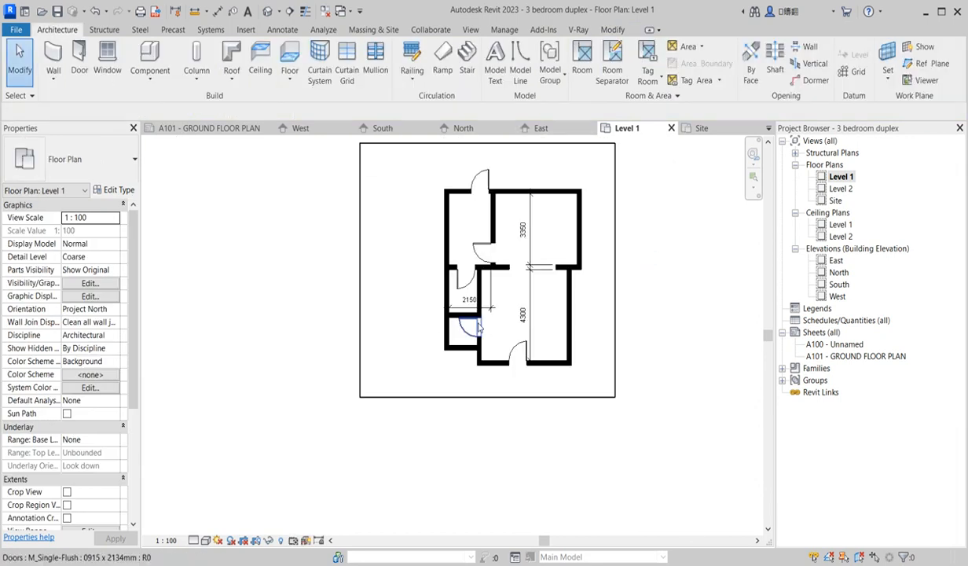
# Align the right edge of the small middle room's door with the inner face of that room's right wall
pyautogui.scroll(1, 472, 328)
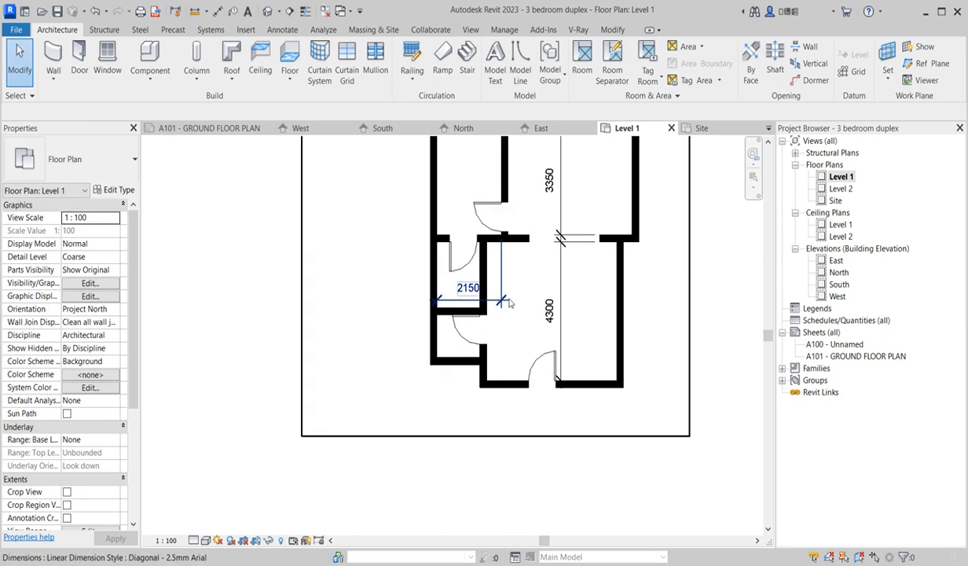
pyautogui.scroll(-1, 483, 290)
pyautogui.scroll(2, 485, 285)
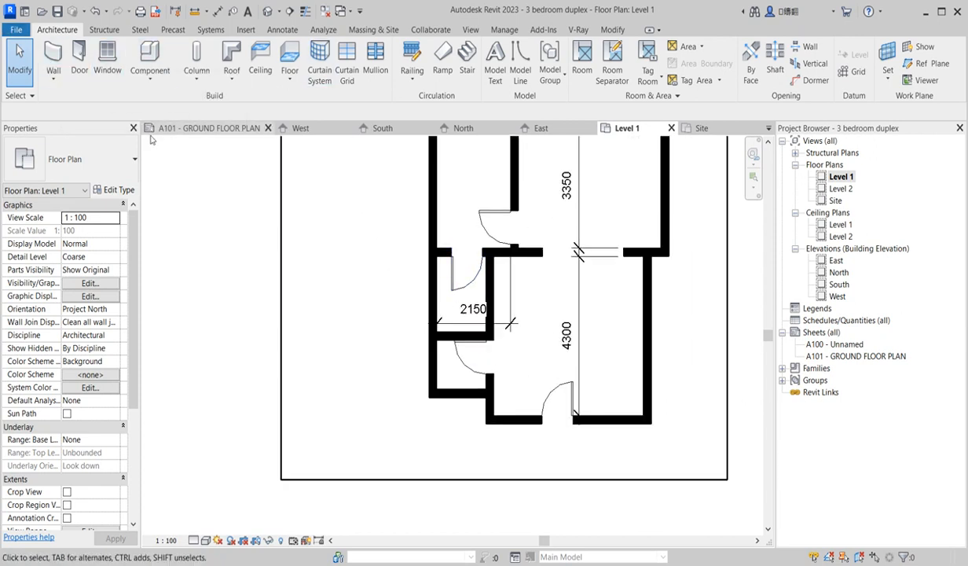
pyautogui.click(613, 30)
pyautogui.click(263, 50)
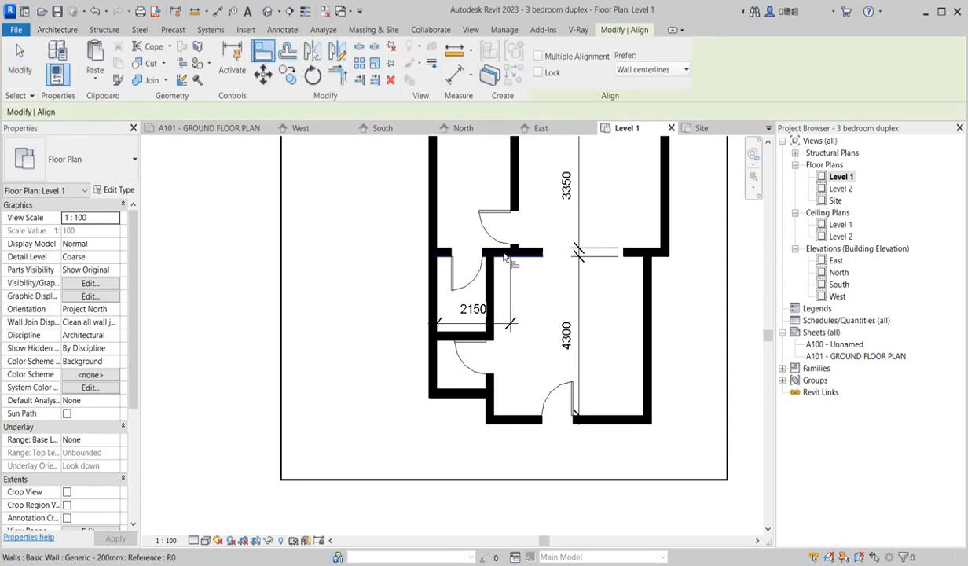
pyautogui.scroll(3, 501, 253)
pyautogui.click(516, 284)
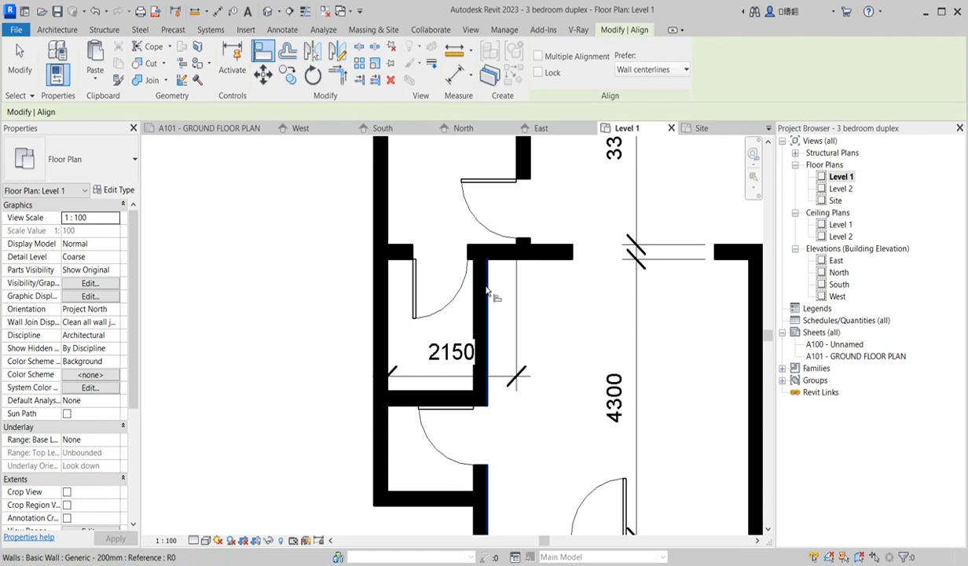
pyautogui.click(473, 281)
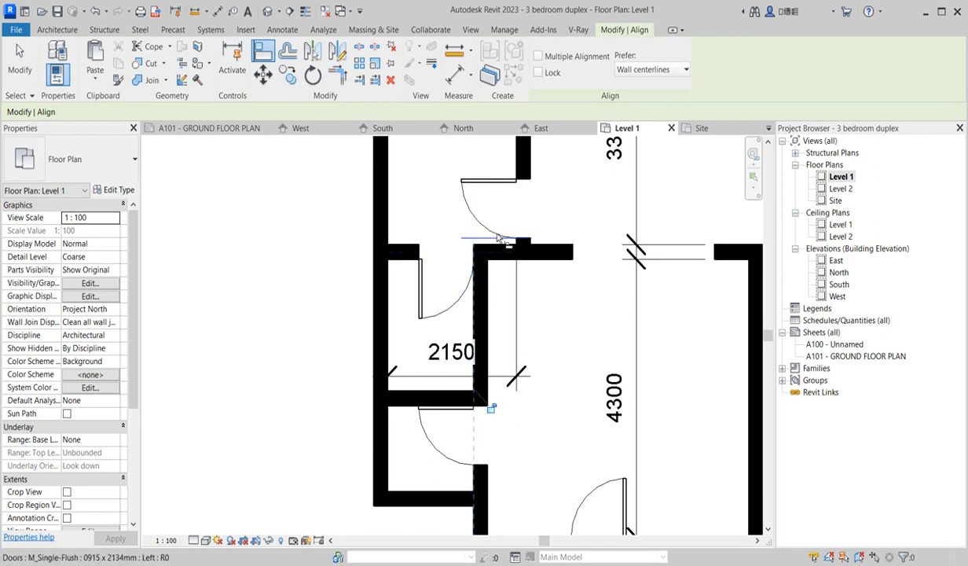
# Align the lower edge of the upper vertical partition's door with the top face of the horizontal partition
pyautogui.click(498, 246)
pyautogui.click(482, 247)
pyautogui.scroll(-3, 495, 250)
pyautogui.scroll(2, 509, 367)
pyautogui.scroll(1, 440, 283)
pyautogui.scroll(-2, 468, 299)
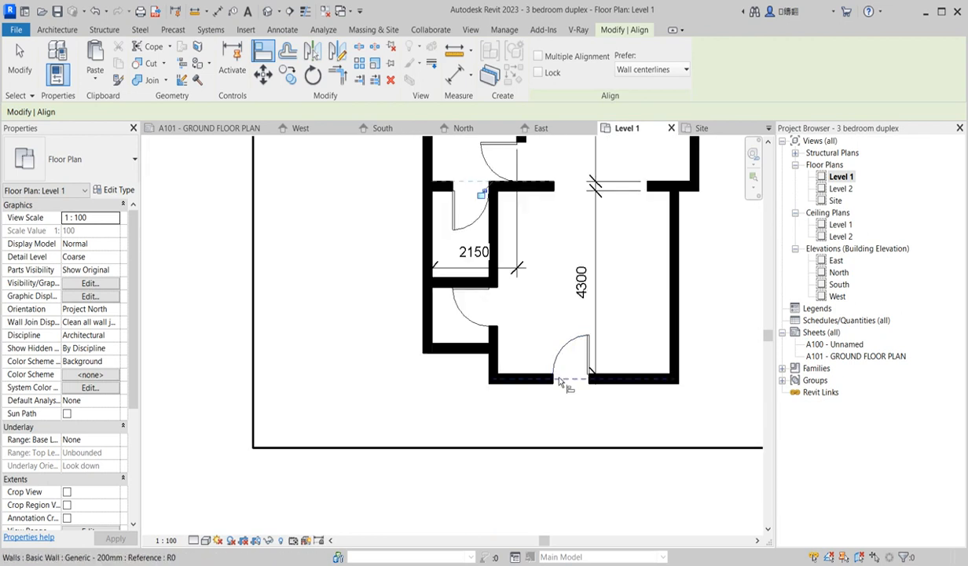
pyautogui.rightClick(523, 238)
pyautogui.click(568, 249)
pyautogui.rightClick(548, 240)
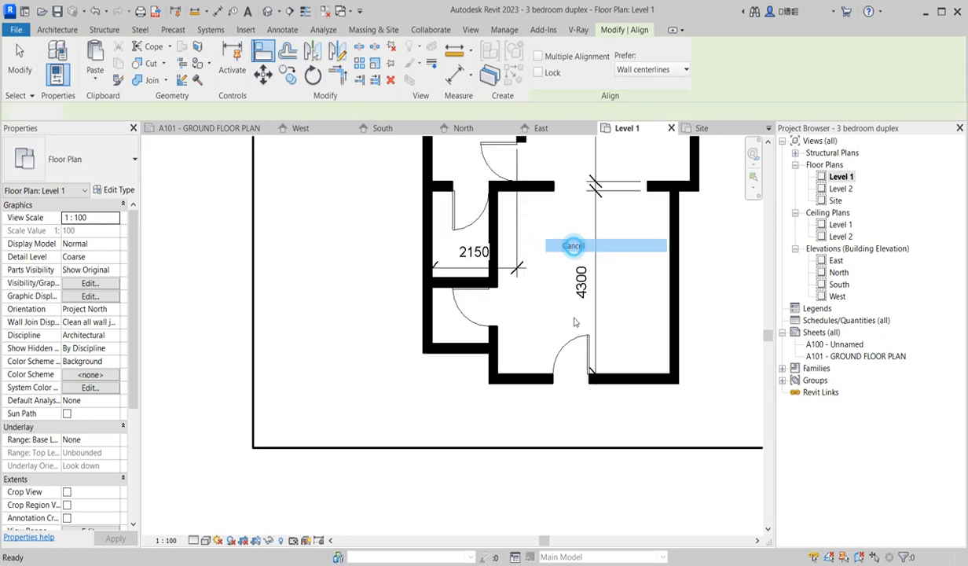
pyautogui.click(572, 248)
# Change the door in the large room's bottom wall to the double door type ExtDbl (4) 1810 x 2110mm
pyautogui.click(567, 346)
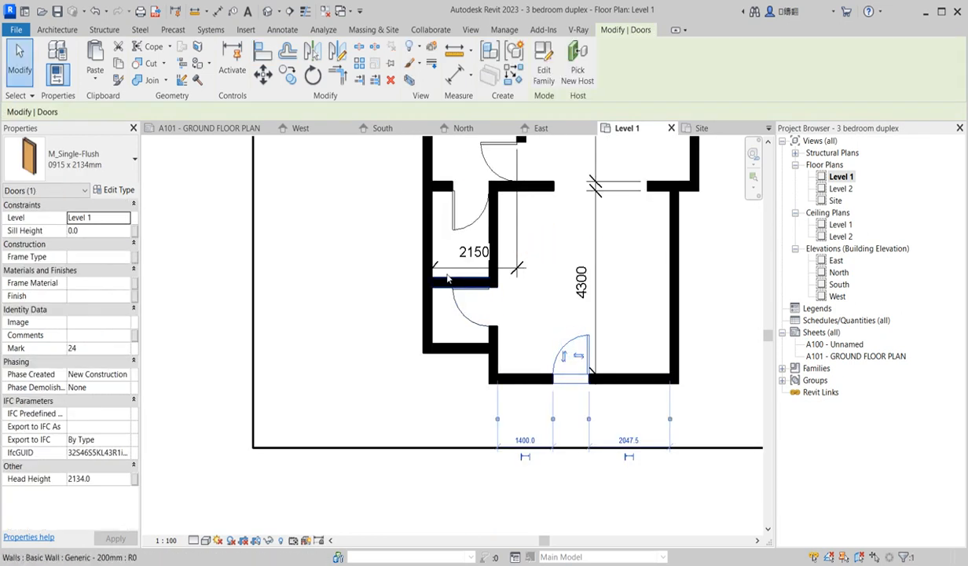
pyautogui.click(122, 157)
pyautogui.click(89, 240)
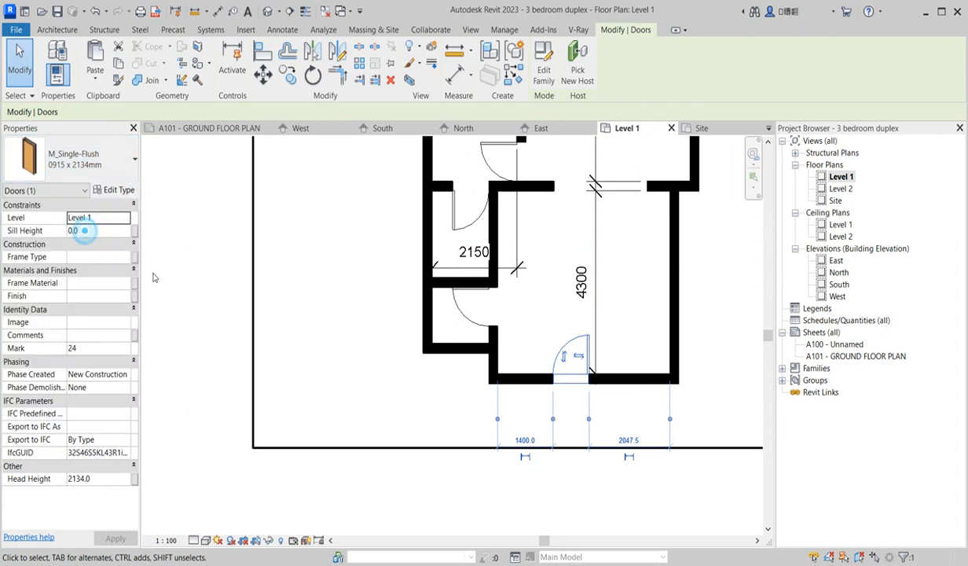
pyautogui.scroll(2, 582, 405)
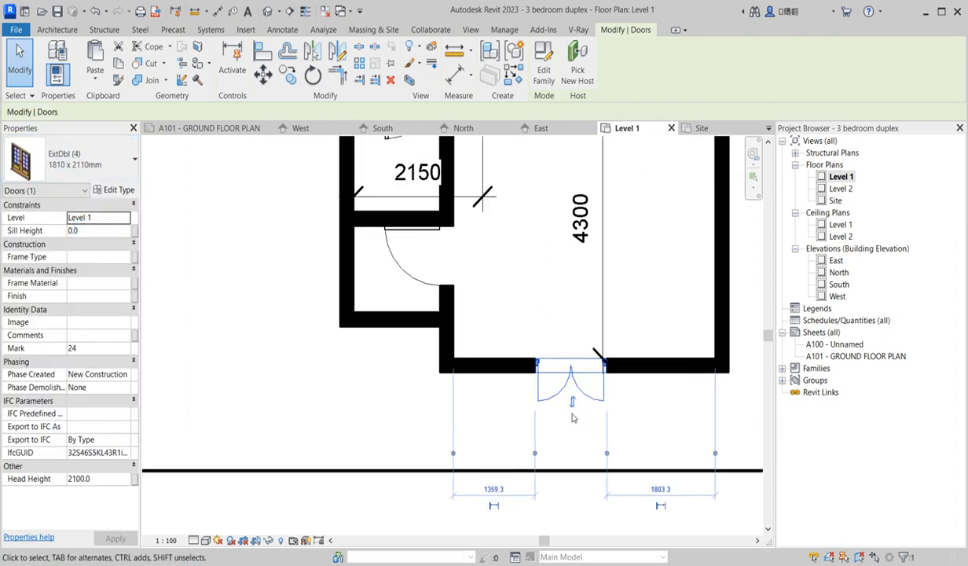
pyautogui.click(561, 304)
pyautogui.scroll(-3, 214, 393)
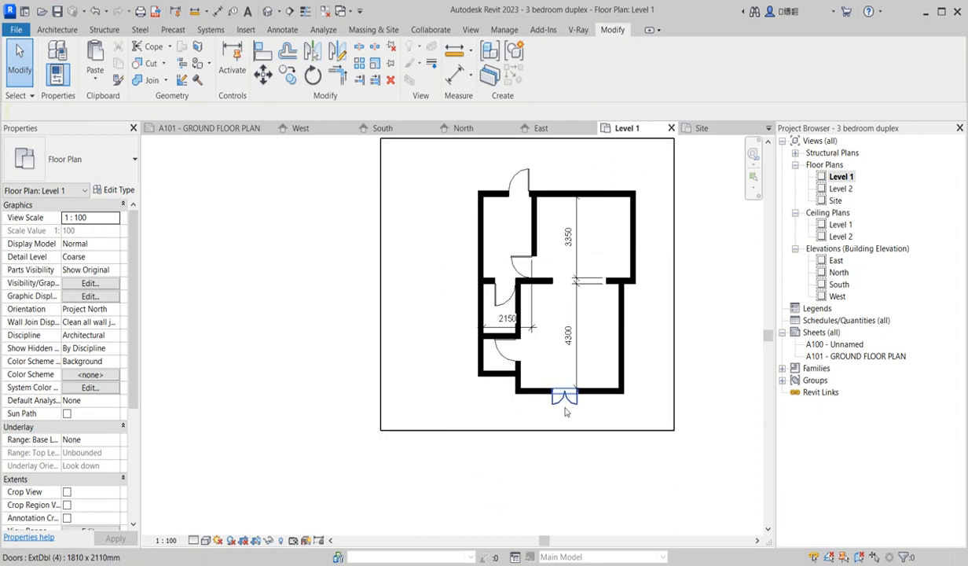
pyautogui.scroll(1, 503, 301)
# Flip the small middle room's door to hinge at its right wall, and make the top exterior door swing inward
pyautogui.click(504, 297)
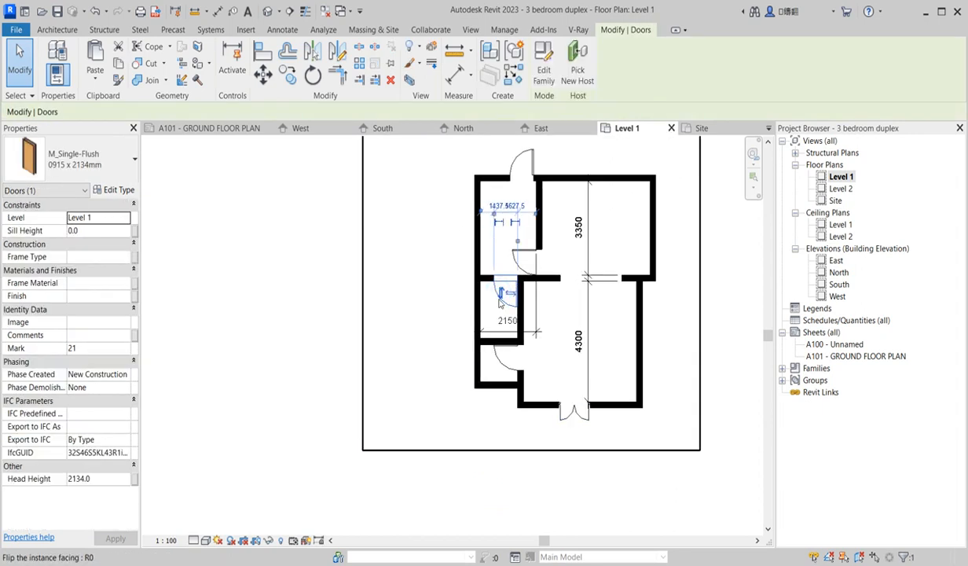
pyautogui.click(526, 164)
pyautogui.click(516, 163)
# Flip the upper vertical partition's door so it hinges at the end next to the horizontal partition
pyautogui.scroll(1, 519, 254)
pyautogui.click(525, 254)
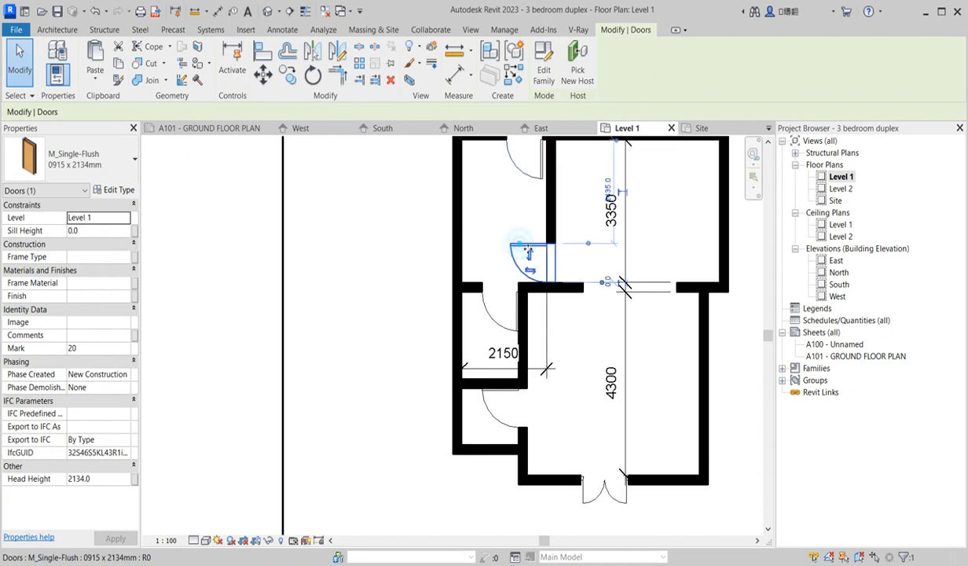
pyautogui.click(530, 254)
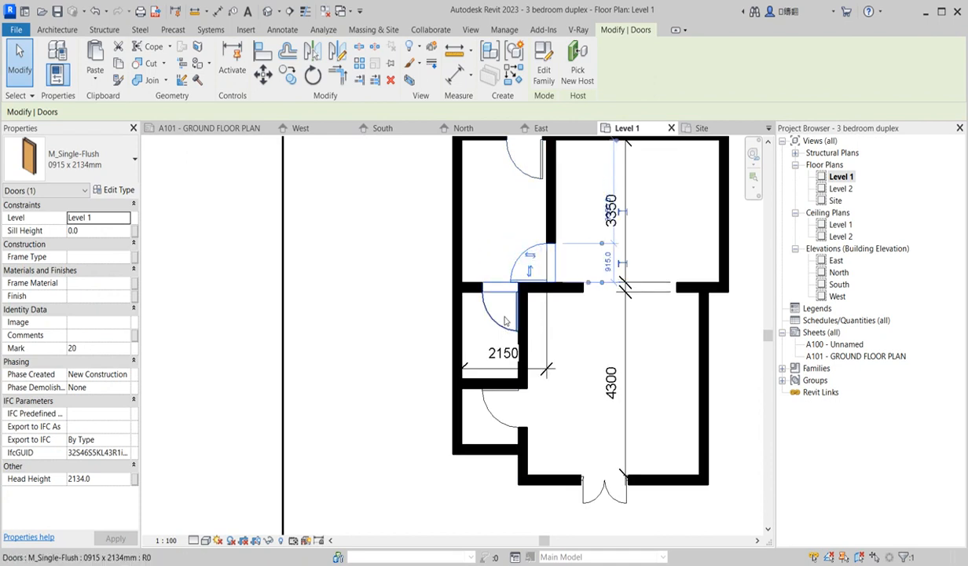
pyautogui.scroll(2, 550, 310)
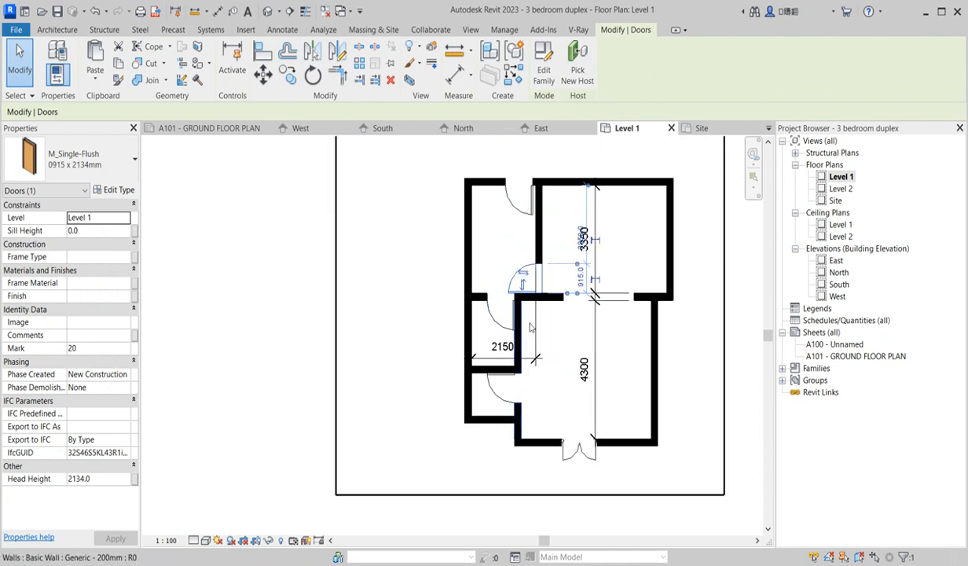
# Shorten the left piece of the horizontal partition so it ends flush with the upper vertical partition's right face
pyautogui.scroll(2, 572, 305)
pyautogui.click(575, 290)
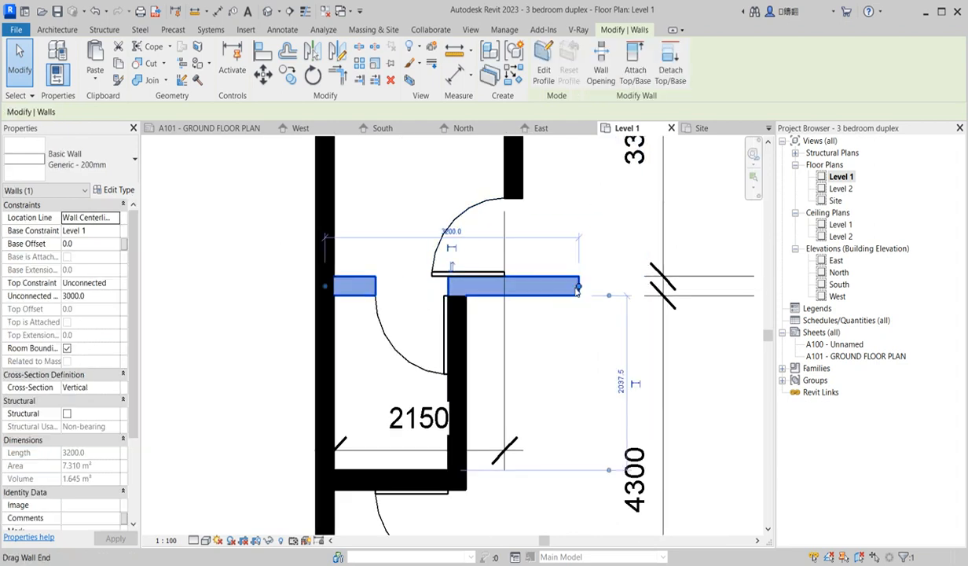
pyautogui.moveTo(578, 289); pyautogui.dragTo(547, 333)
pyautogui.click(546, 332)
pyautogui.scroll(-3, 546, 333)
pyautogui.scroll(3, 651, 322)
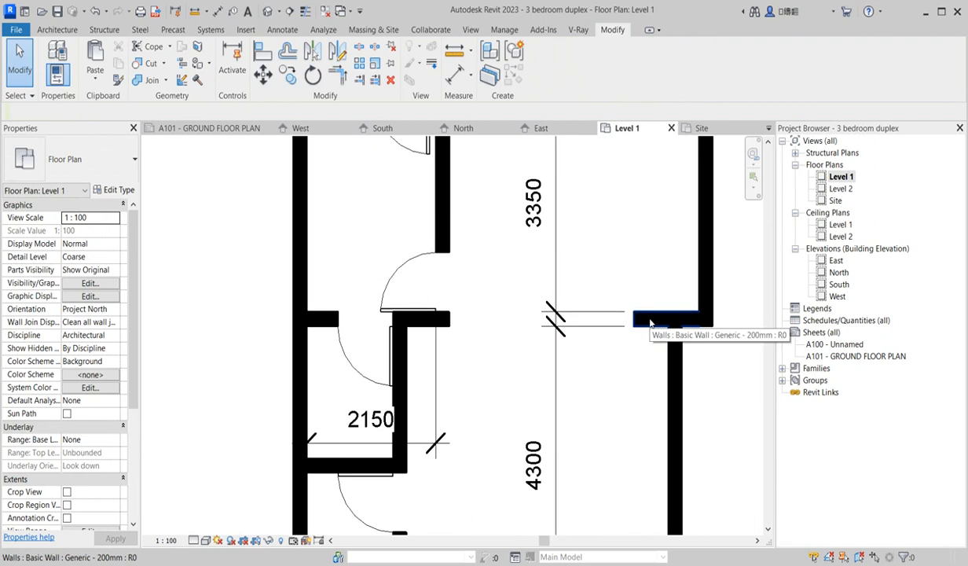
# Shorten the right piece of the horizontal partition to about 512 mm, ending at the lower room's right wall
pyautogui.click(651, 322)
pyautogui.moveTo(651, 322); pyautogui.dragTo(676, 321)
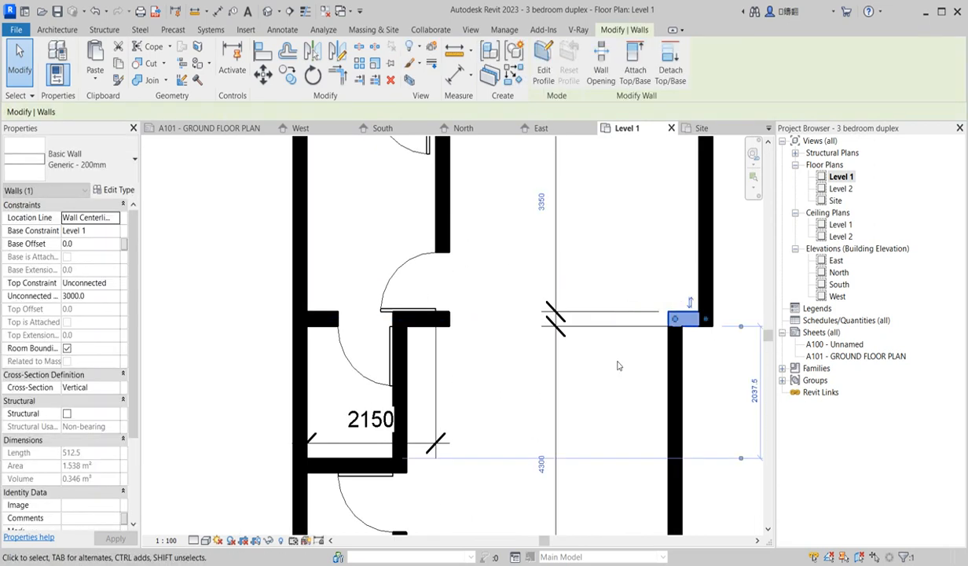
pyautogui.click(616, 362)
pyautogui.scroll(-3, 599, 360)
# Delete the vertical 3350/4300 dimension string and the horizontal 2150 dimension from the plan
pyautogui.click(573, 322)
pyautogui.press('Delete')
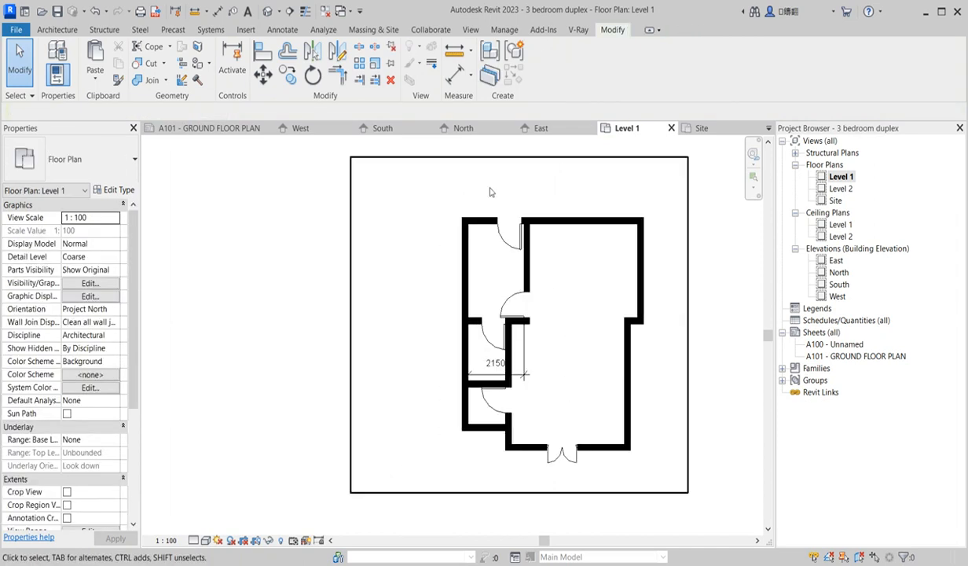
pyautogui.click(519, 368)
pyautogui.press('Delete')
# Align the top exterior door's right edge with the left face of the upper vertical partition
pyautogui.click(263, 51)
pyautogui.click(523, 249)
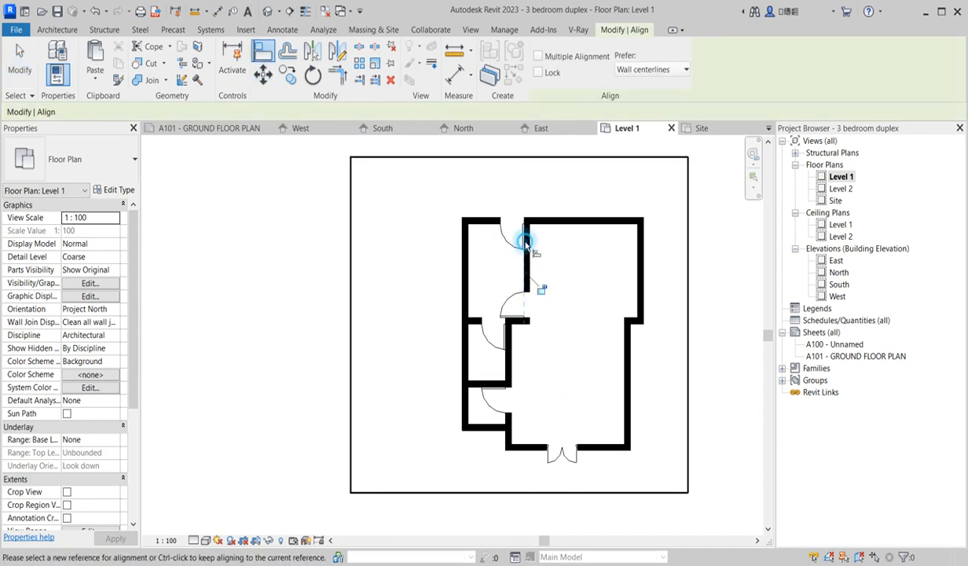
pyautogui.scroll(-2, 485, 280)
pyautogui.scroll(3, 529, 270)
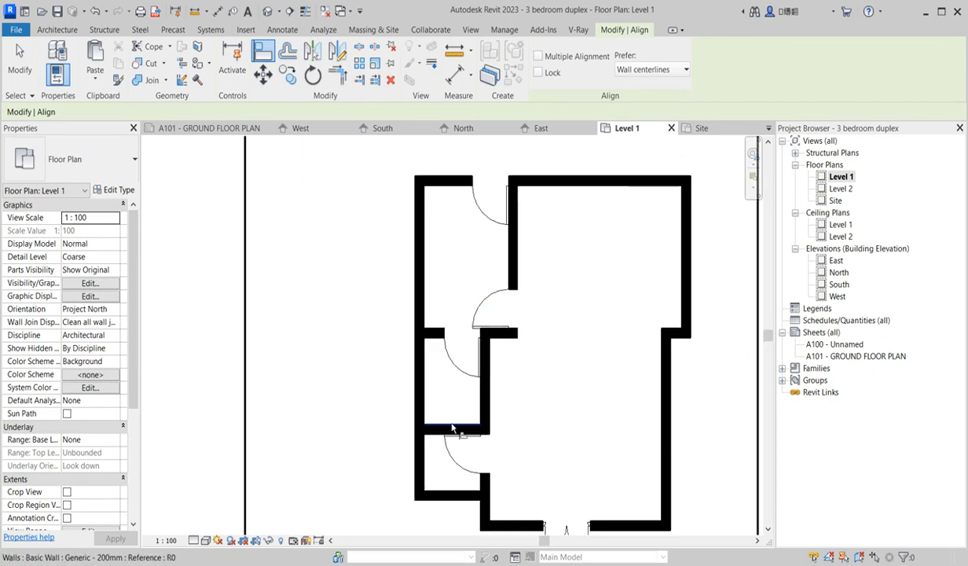
pyautogui.scroll(-2, 452, 448)
pyautogui.scroll(2, 454, 458)
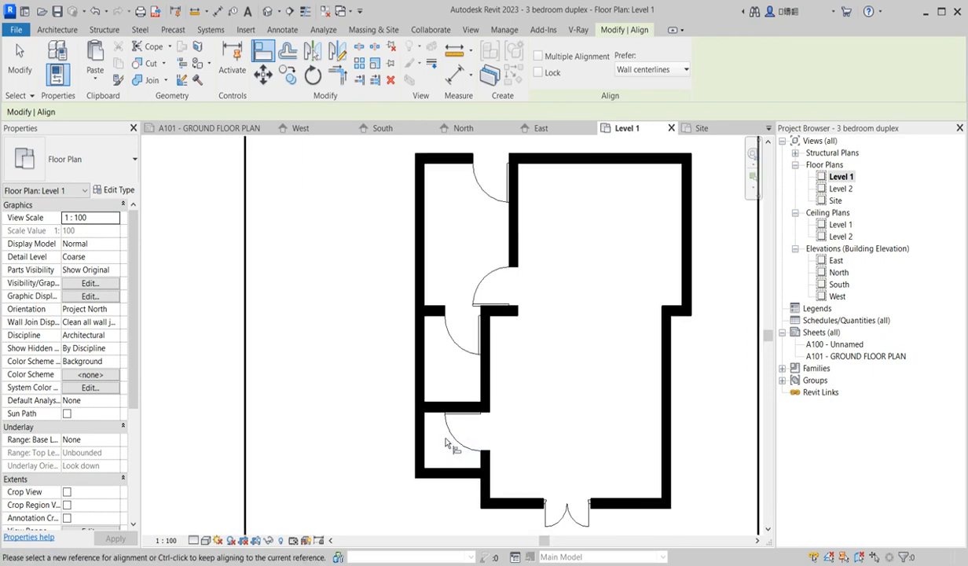
pyautogui.scroll(-3, 501, 395)
pyautogui.scroll(-2, 537, 382)
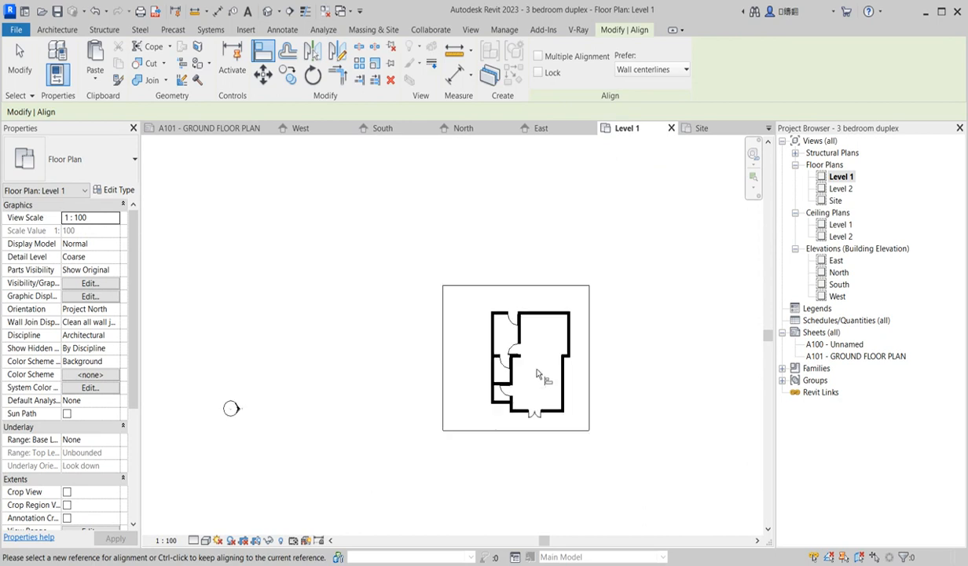
# Nudge all the ground-floor walls and doors upward together within the rectangular site boundary
pyautogui.rightClick(488, 299)
pyautogui.click(514, 305)
pyautogui.moveTo(478, 301); pyautogui.dragTo(582, 436)
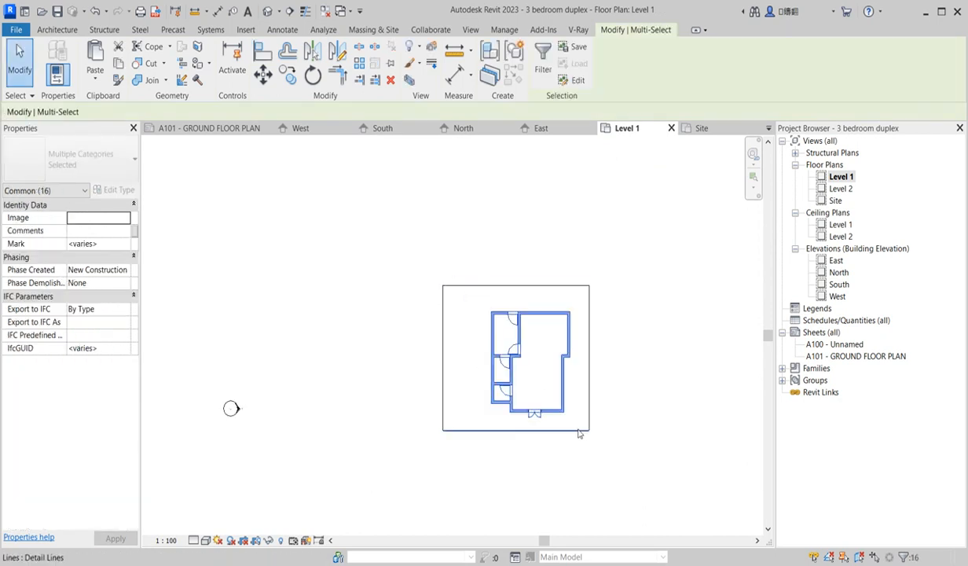
pyautogui.scroll(1, 578, 402)
pyautogui.press('Up')
pyautogui.press('Up')
pyautogui.press('Up')
pyautogui.press('Up')
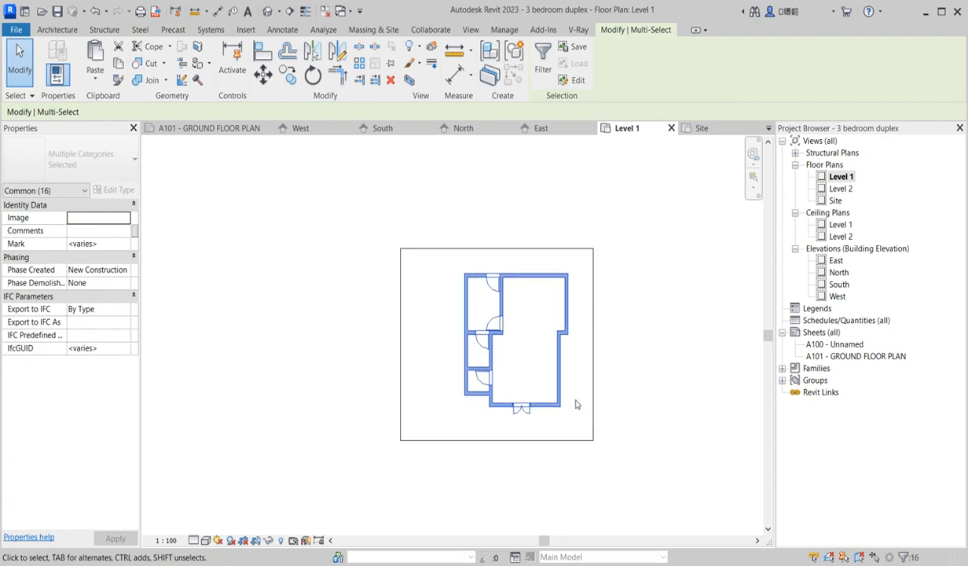
pyautogui.click(690, 312)
pyautogui.scroll(-3, 417, 362)
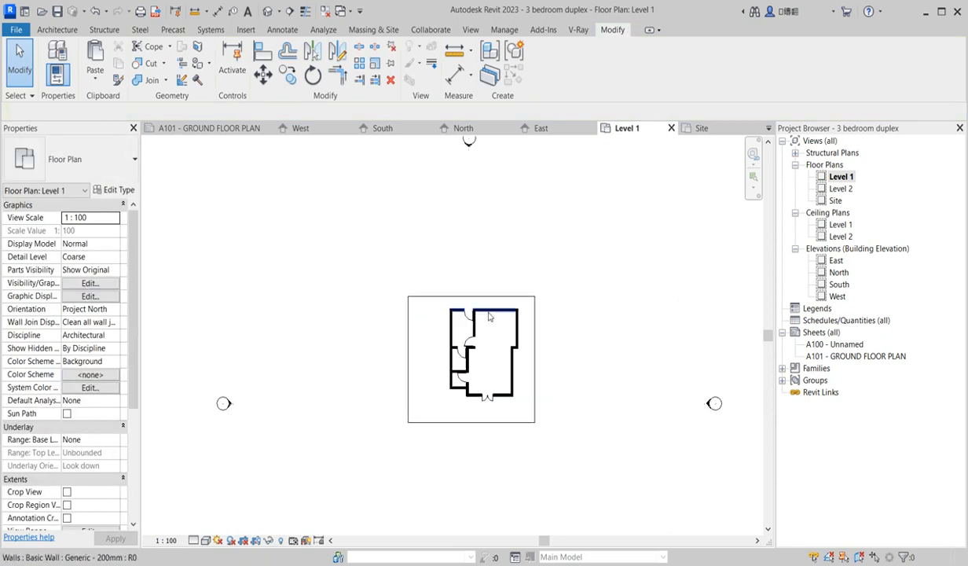
# Nudge the lower rooms' horizontal walls, the lowest interior door and the front double door upward three increments
pyautogui.scroll(4, 488, 314)
pyautogui.scroll(-1, 412, 324)
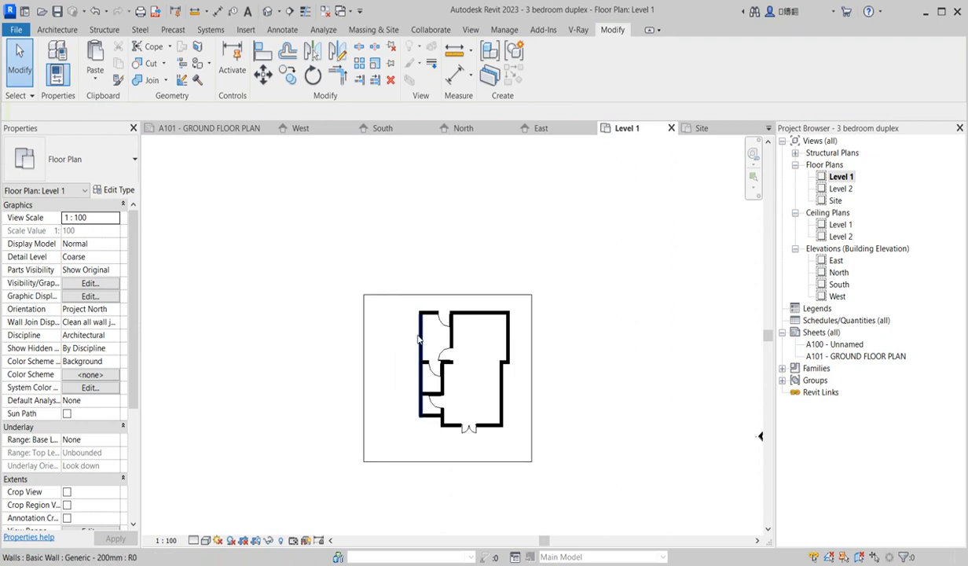
pyautogui.scroll(-2, 433, 328)
pyautogui.scroll(5, 454, 385)
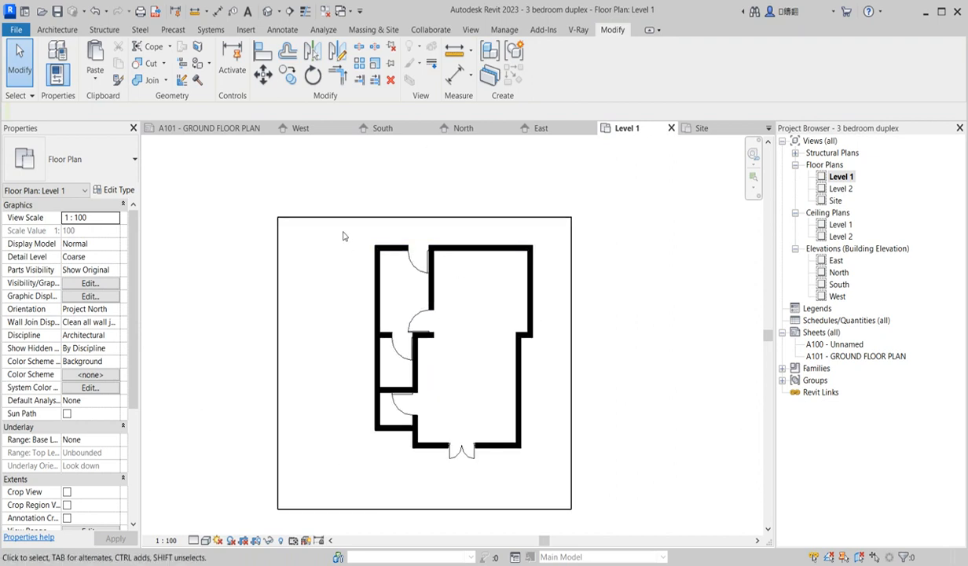
pyautogui.scroll(-2, 357, 260)
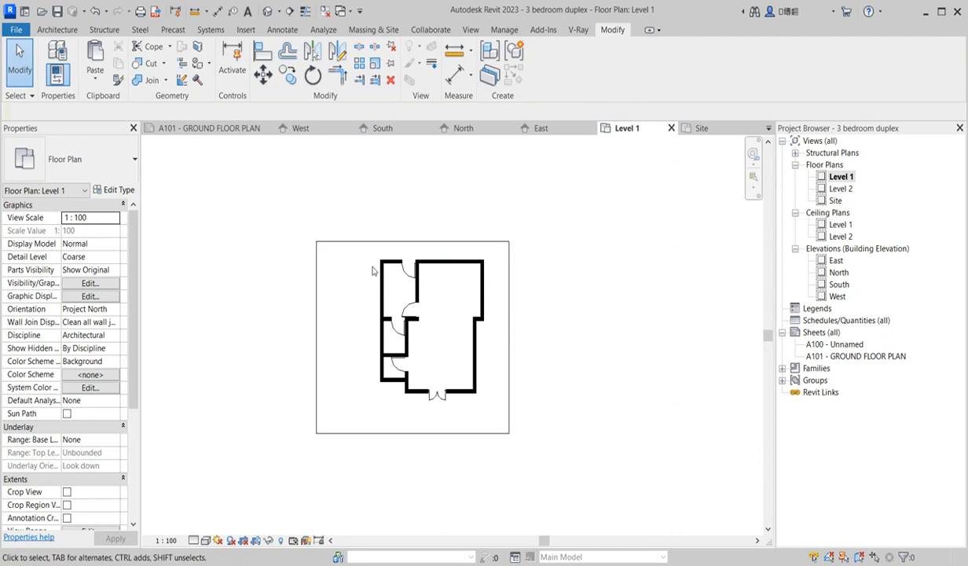
pyautogui.scroll(3, 421, 392)
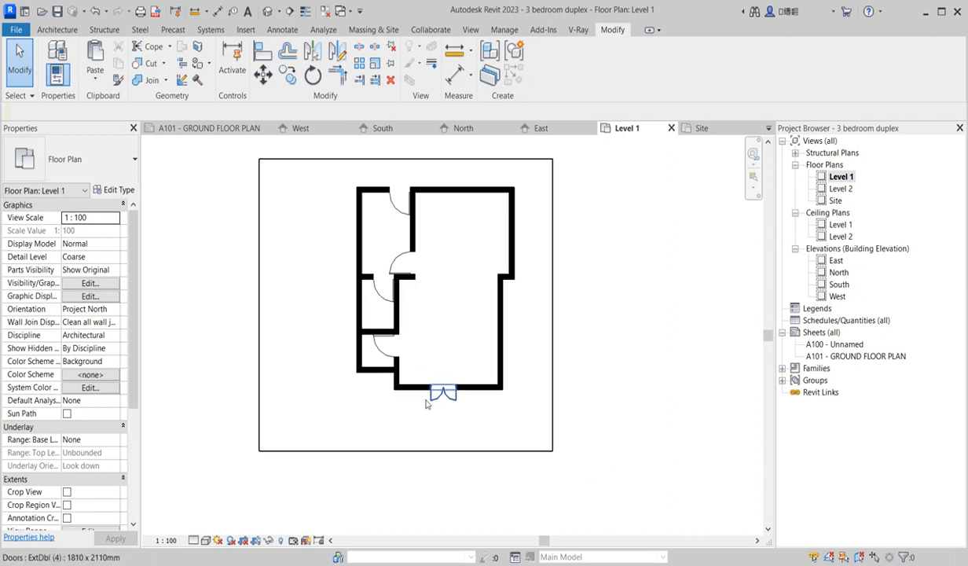
pyautogui.moveTo(322, 296); pyautogui.dragTo(539, 428)
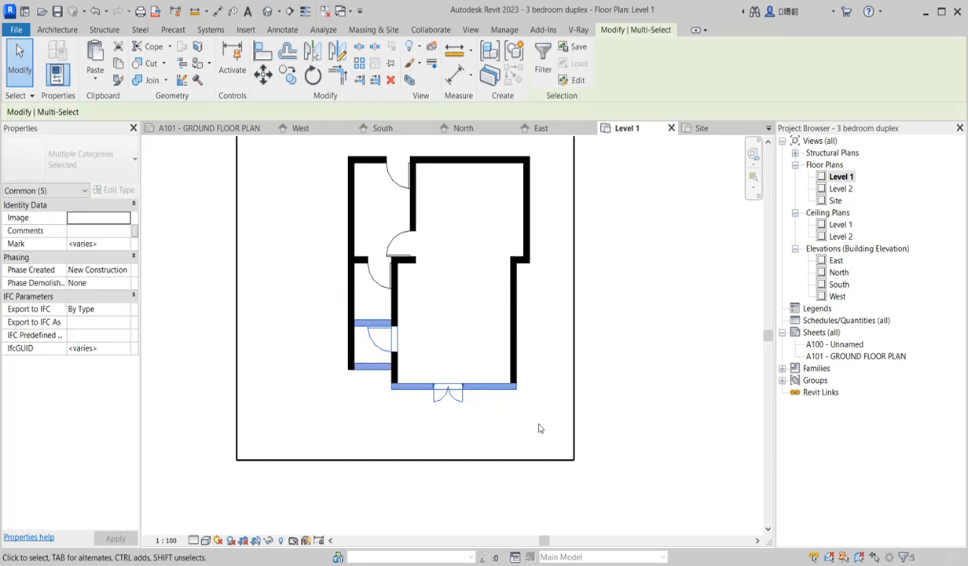
pyautogui.press('Up')
pyautogui.press('Up')
pyautogui.press('Up')
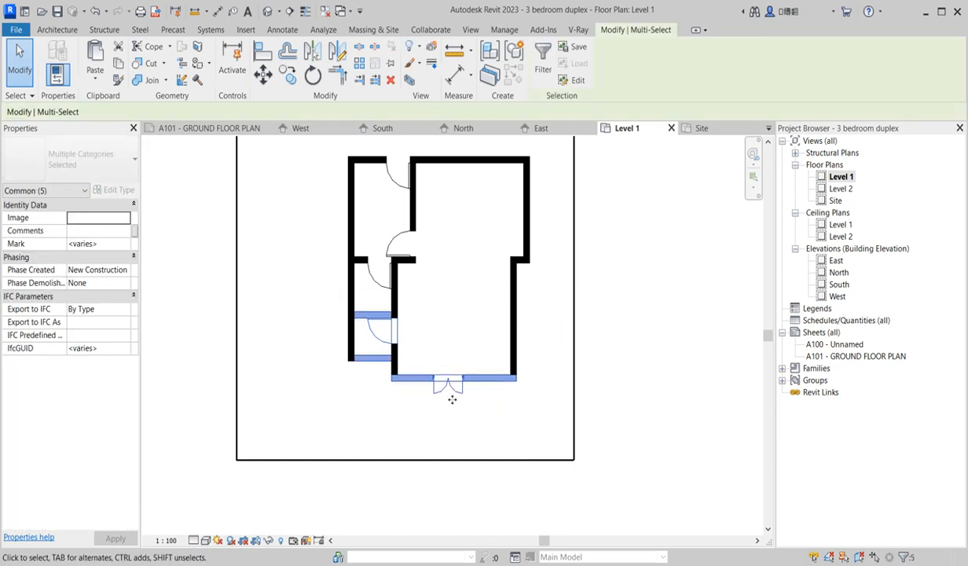
pyautogui.scroll(-2, 386, 254)
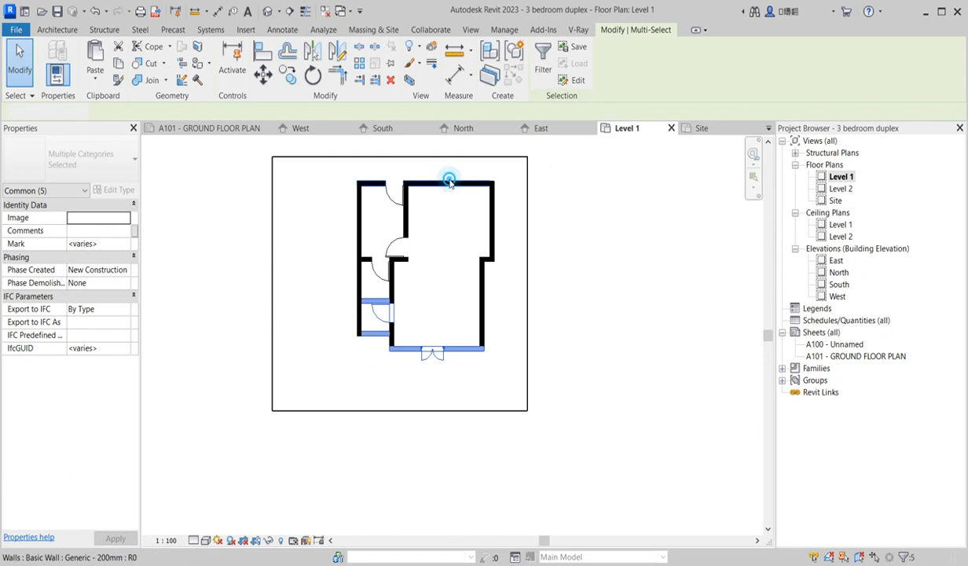
# Nudge the top exterior wall downward two increments to shorten the upper rooms
pyautogui.click(452, 189)
pyautogui.press('Down')
pyautogui.press('Down')
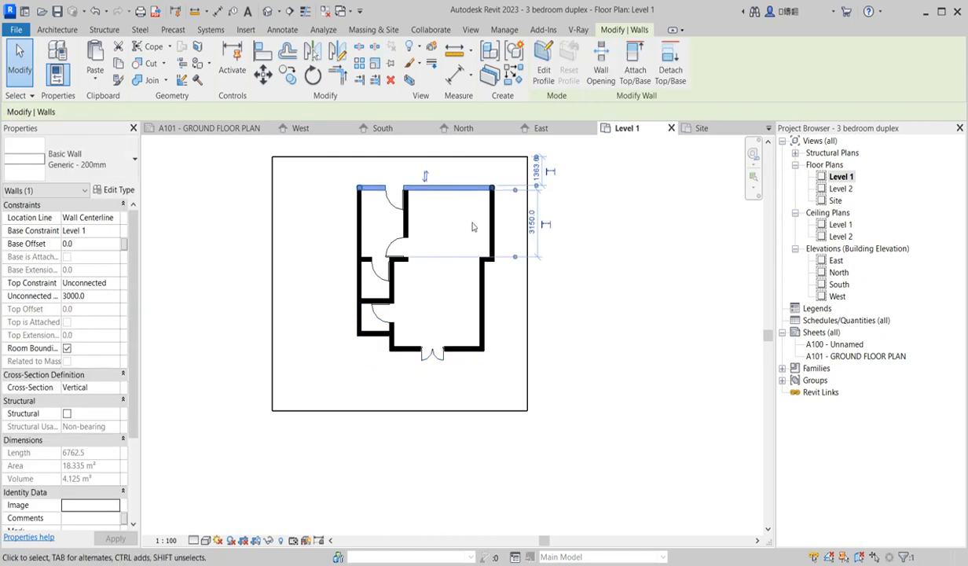
pyautogui.click(616, 251)
pyautogui.scroll(-3, 616, 251)
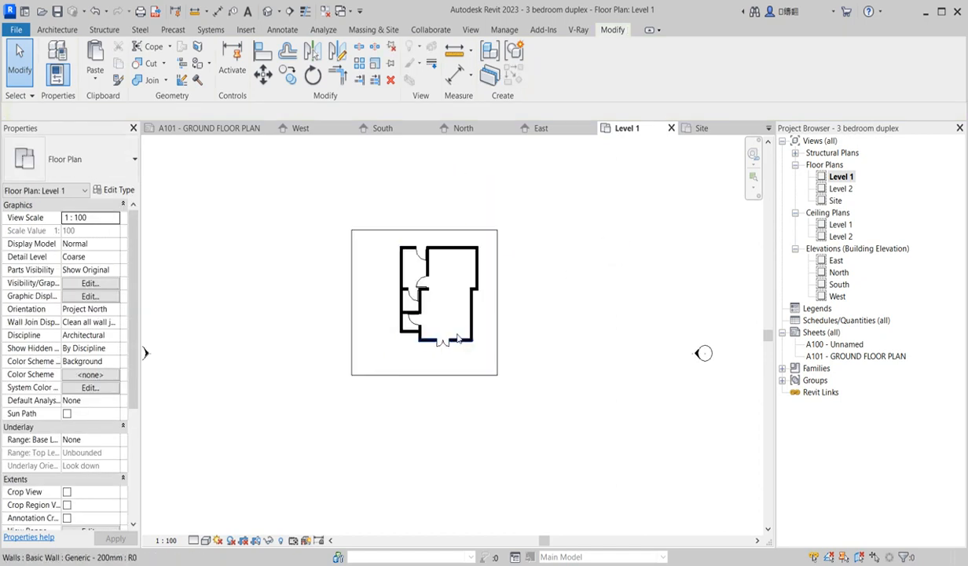
pyautogui.scroll(3, 434, 296)
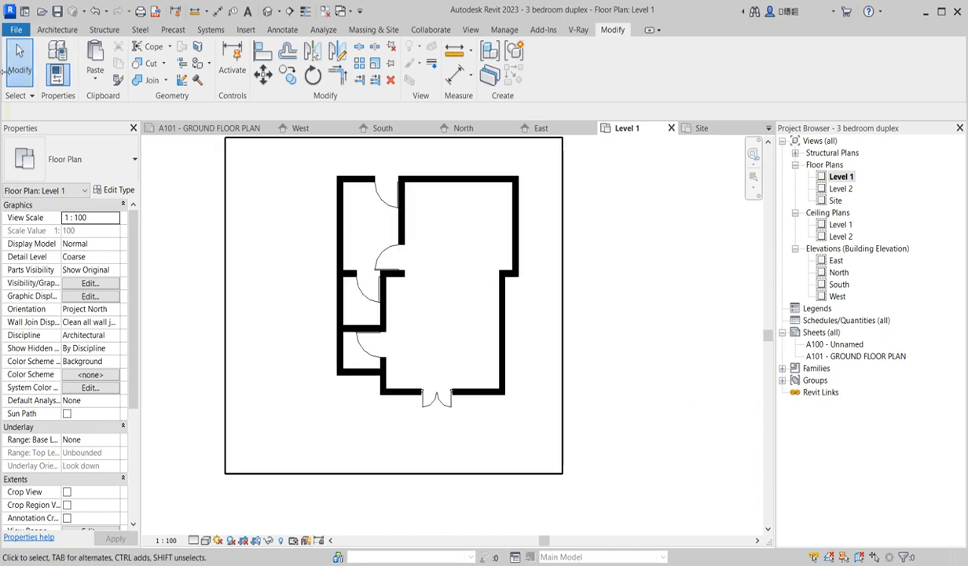
# Place 2.5mm Arial text labels reading "livingroom" in the large lower space and "ktchen" in the upper small room
pyautogui.click(247, 11)
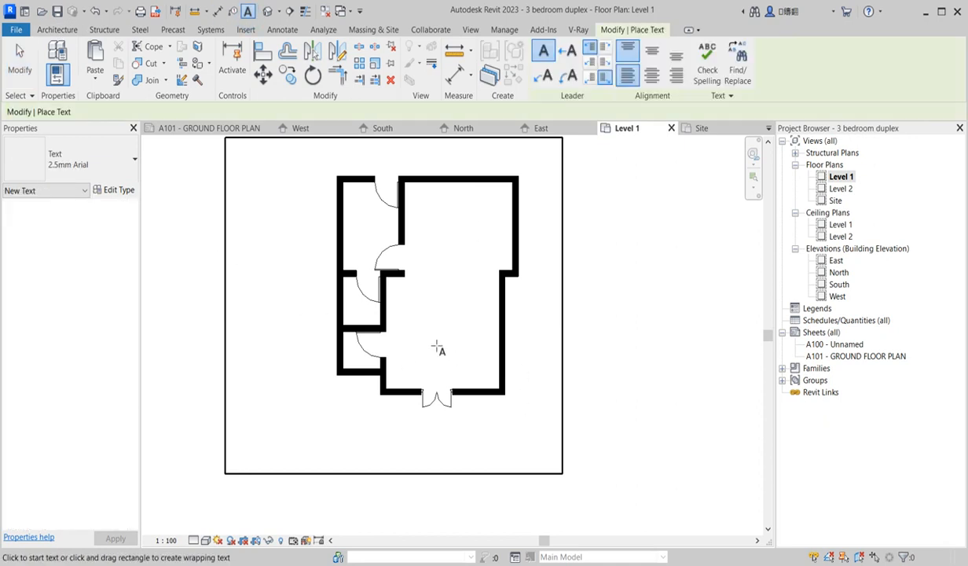
pyautogui.click(424, 328)
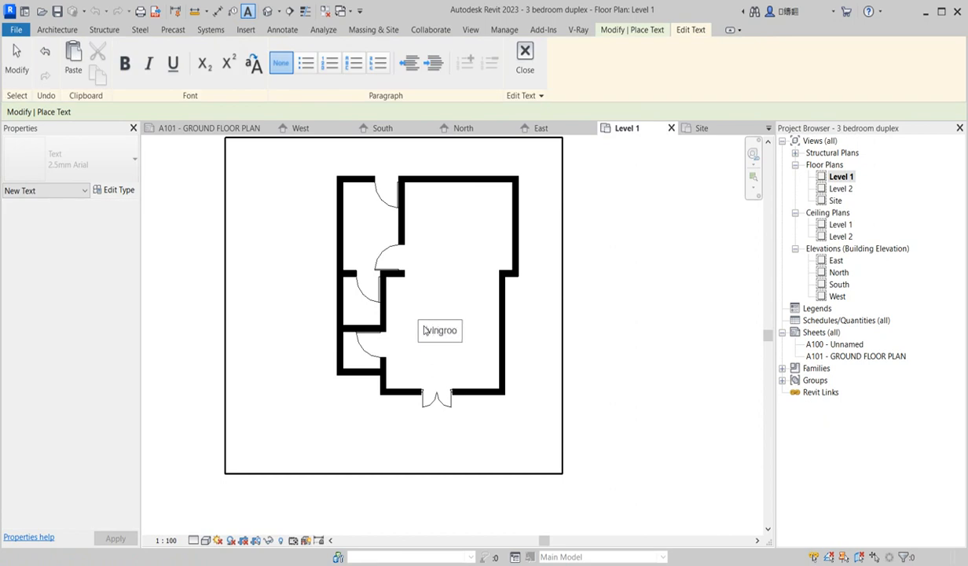
pyautogui.click(422, 272)
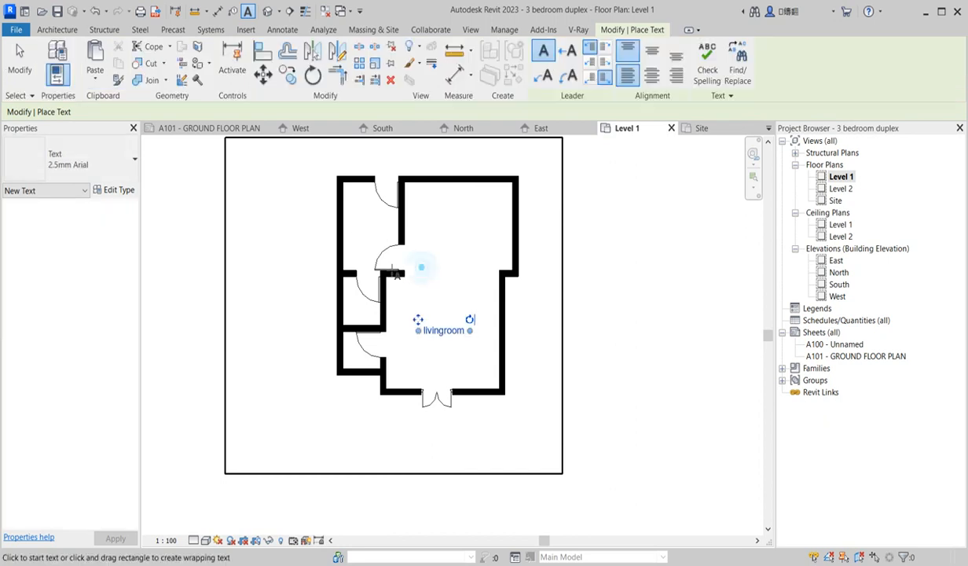
pyautogui.scroll(2, 366, 234)
pyautogui.click(352, 228)
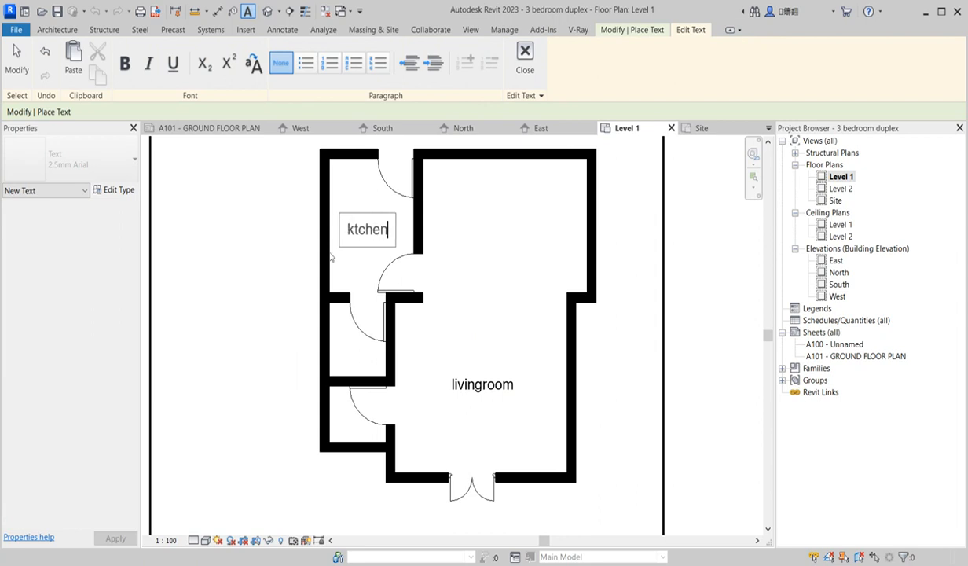
pyautogui.click(362, 349)
# Label the small room below the kitchen "store" and the lowest small room "v.to"
pyautogui.scroll(2, 365, 352)
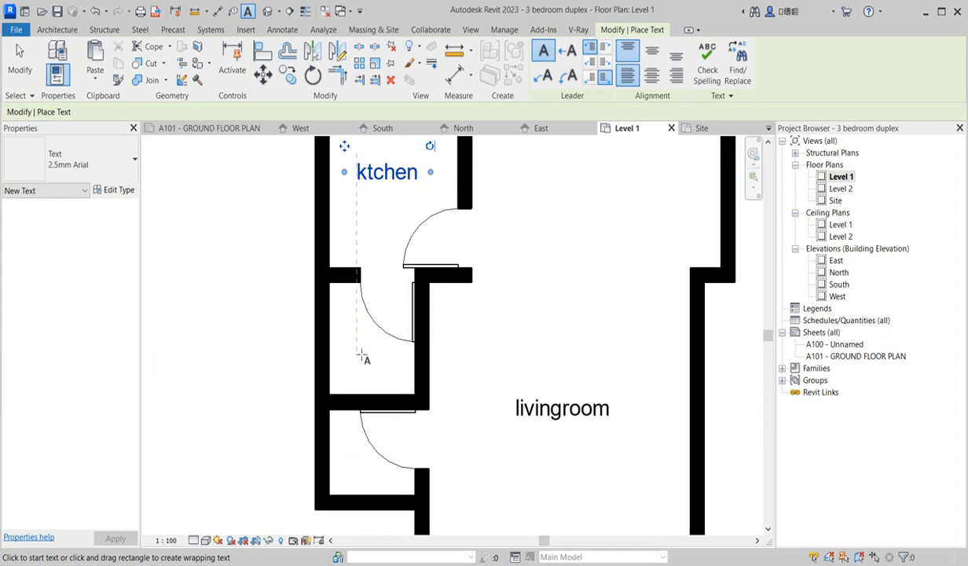
pyautogui.click(359, 356)
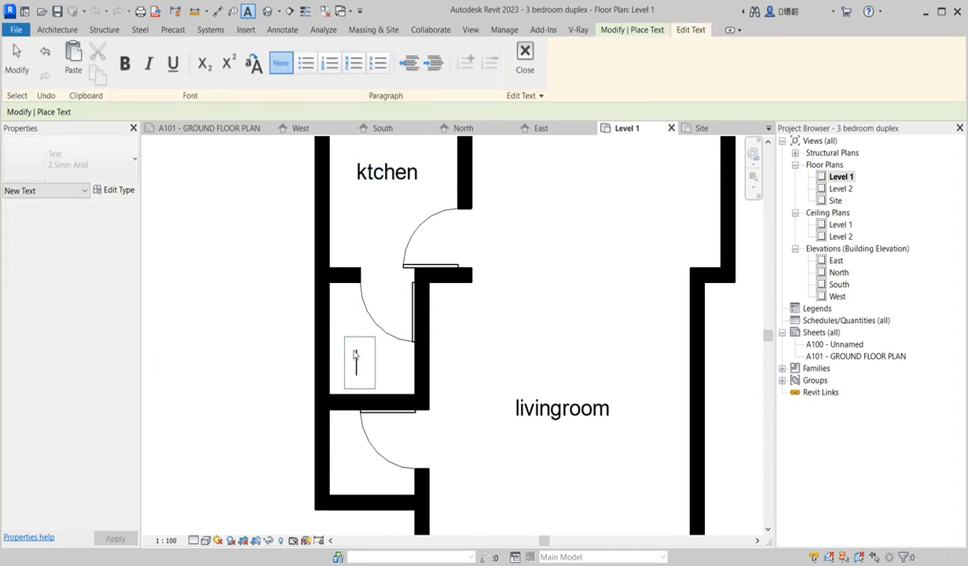
pyautogui.write('store')
pyautogui.click(355, 462)
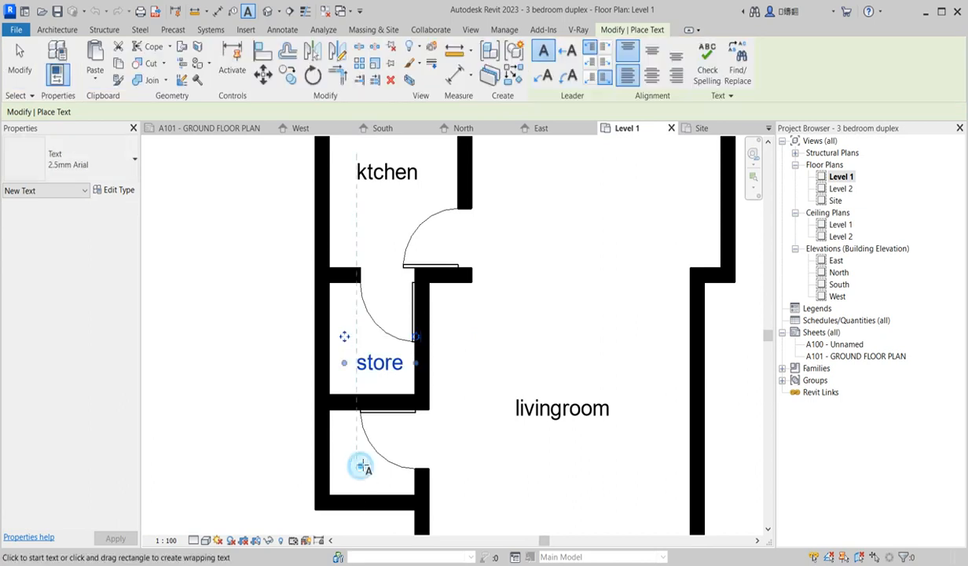
pyautogui.click(348, 448)
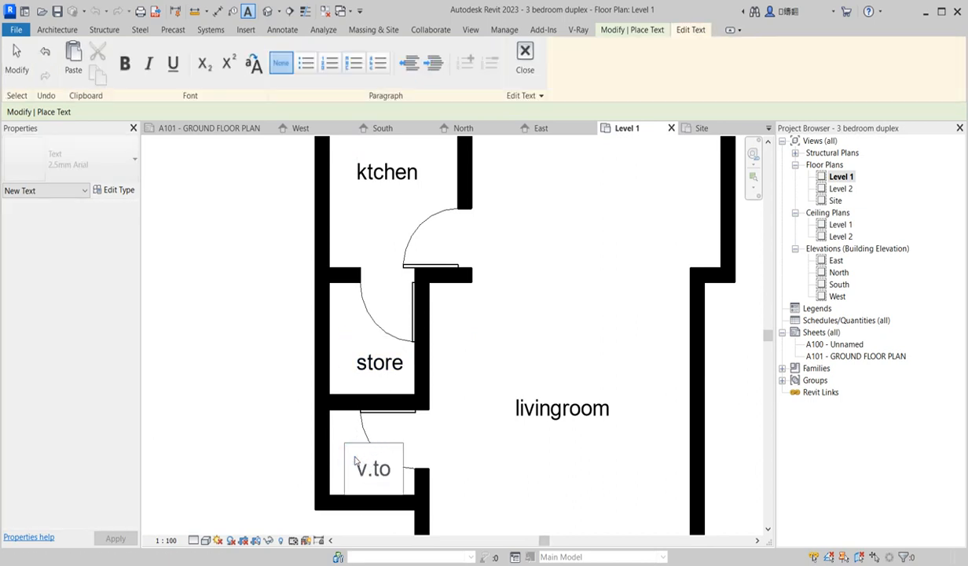
pyautogui.click(551, 443)
# Add a "dining" text label in the upper large space and finish placing text
pyautogui.scroll(-3, 489, 445)
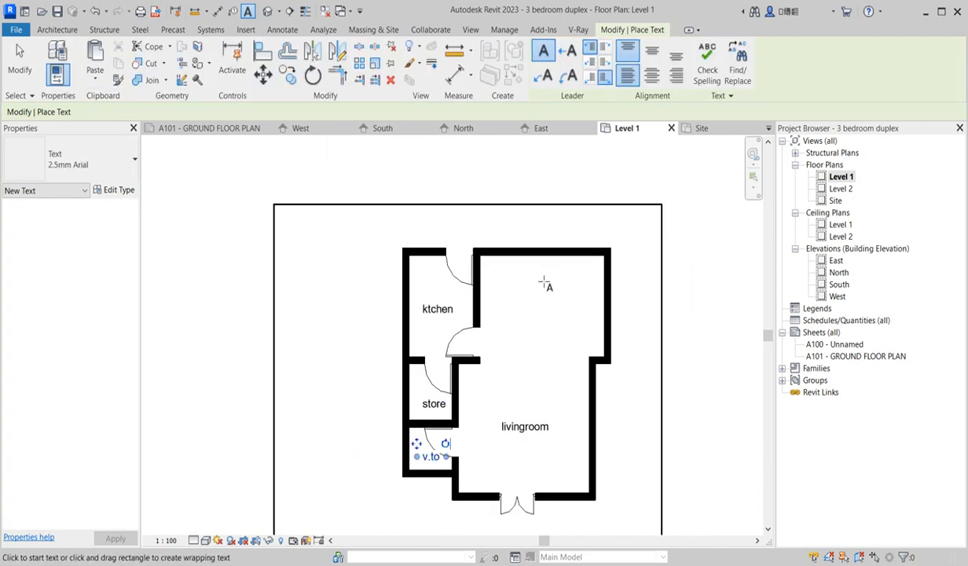
pyautogui.click(524, 300)
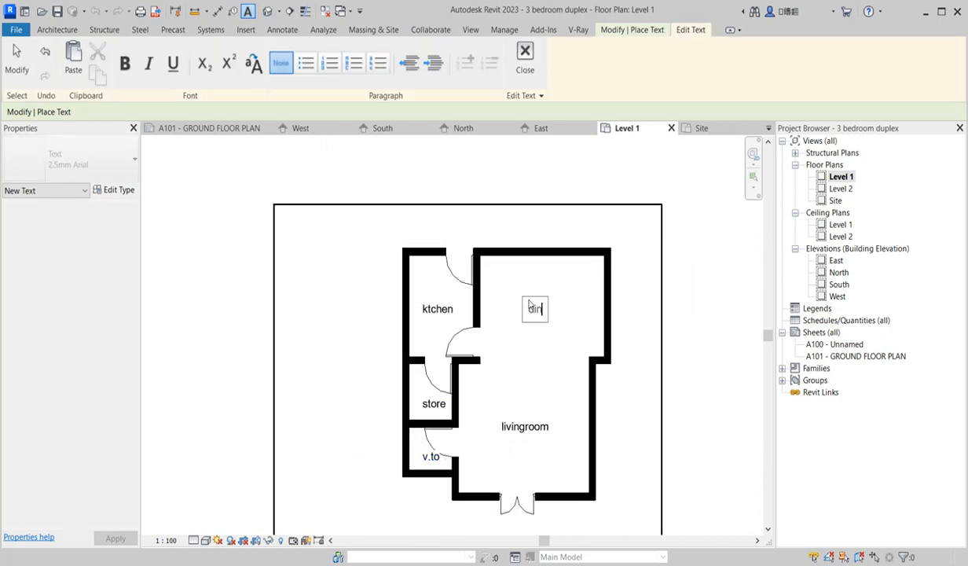
pyautogui.write('dining')
pyautogui.click(526, 373)
pyautogui.scroll(-2, 530, 375)
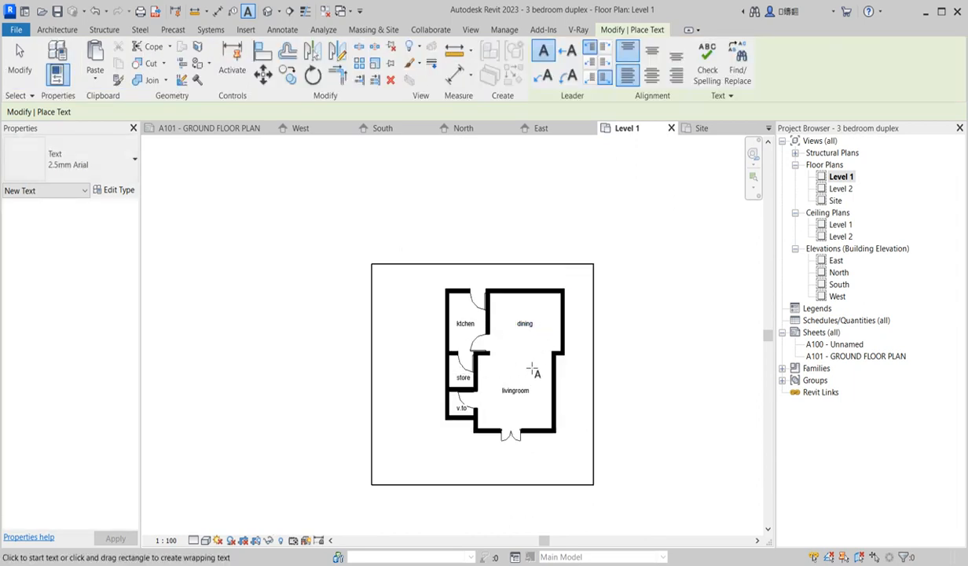
pyautogui.scroll(2, 533, 373)
pyautogui.press('Escape')
# Examine the labelled Level 1 layout and the Level 2 floor plan, returning to Level 1
pyautogui.scroll(-2, 542, 330)
pyautogui.scroll(2, 491, 329)
pyautogui.scroll(-2, 479, 372)
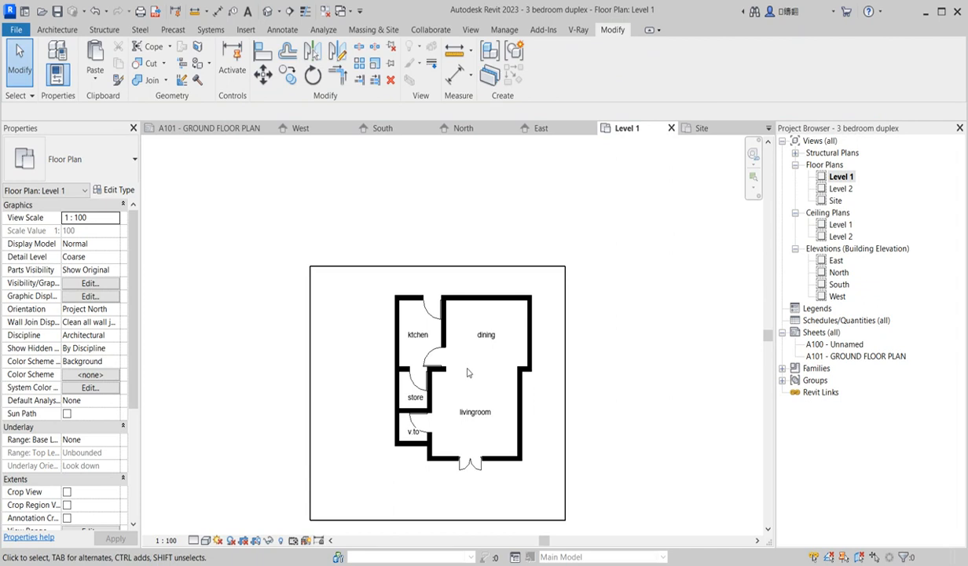
pyautogui.scroll(2, 519, 393)
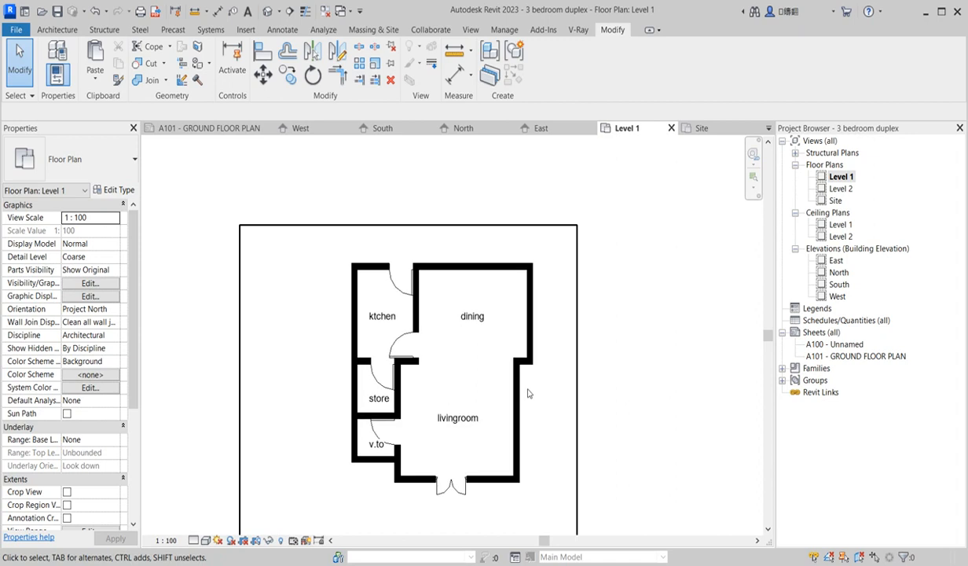
pyautogui.scroll(-4, 530, 398)
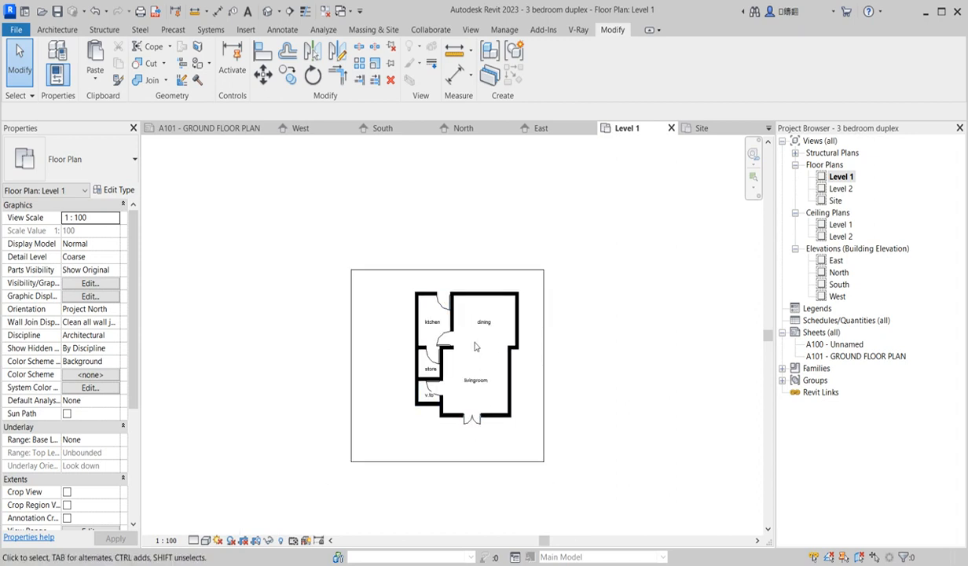
pyautogui.doubleClick(840, 190)
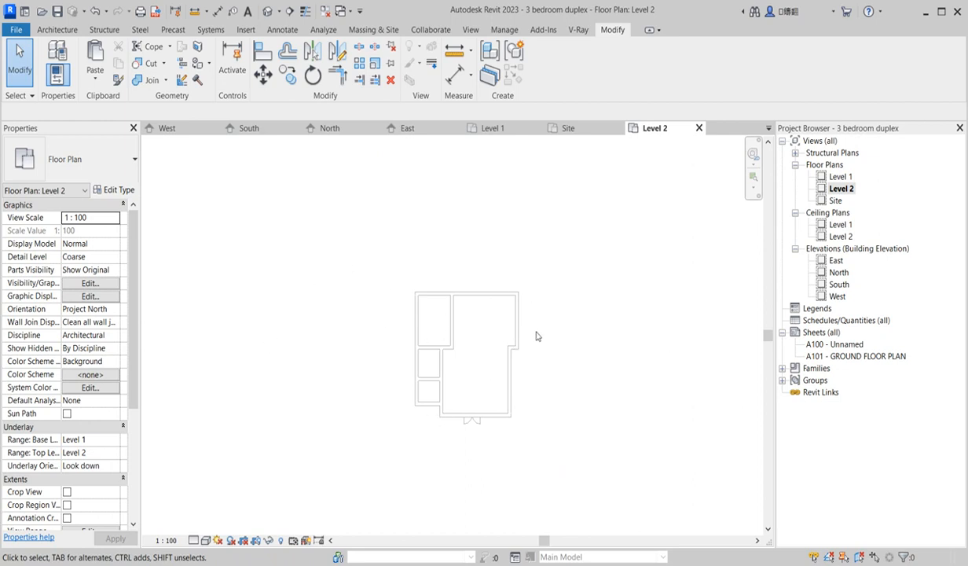
pyautogui.scroll(1, 437, 418)
pyautogui.scroll(1, 499, 303)
pyautogui.scroll(-1, 446, 359)
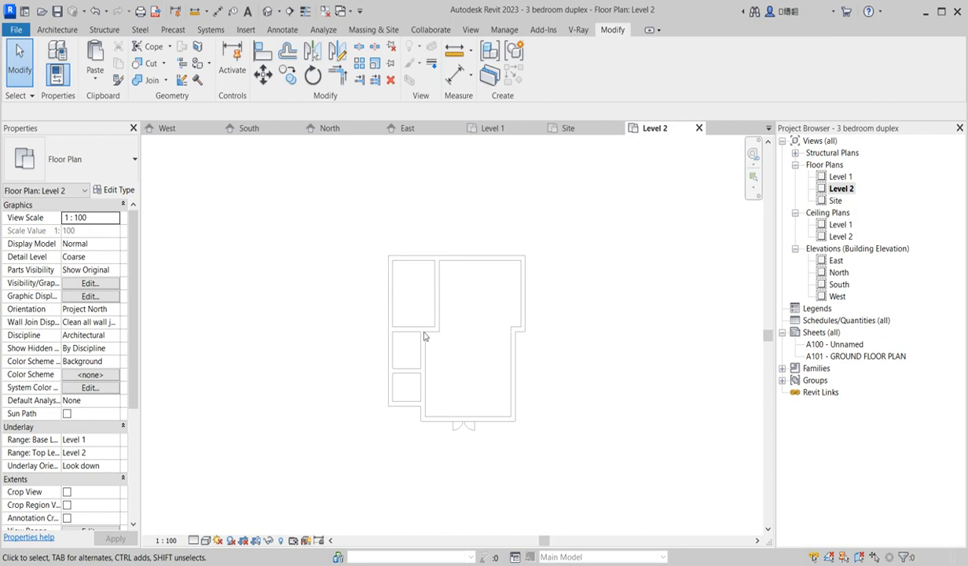
pyautogui.doubleClick(840, 177)
pyautogui.scroll(2, 459, 356)
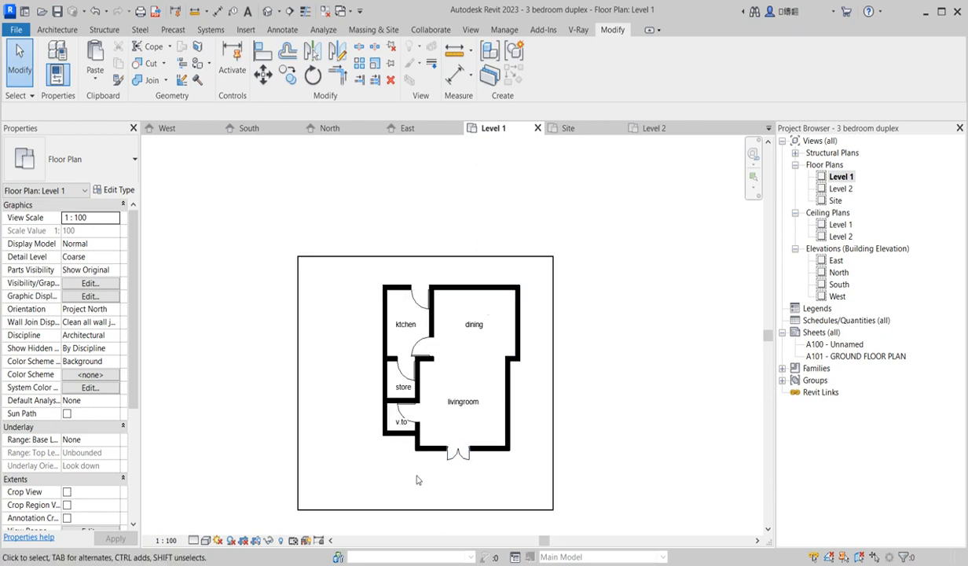
pyautogui.scroll(1, 464, 399)
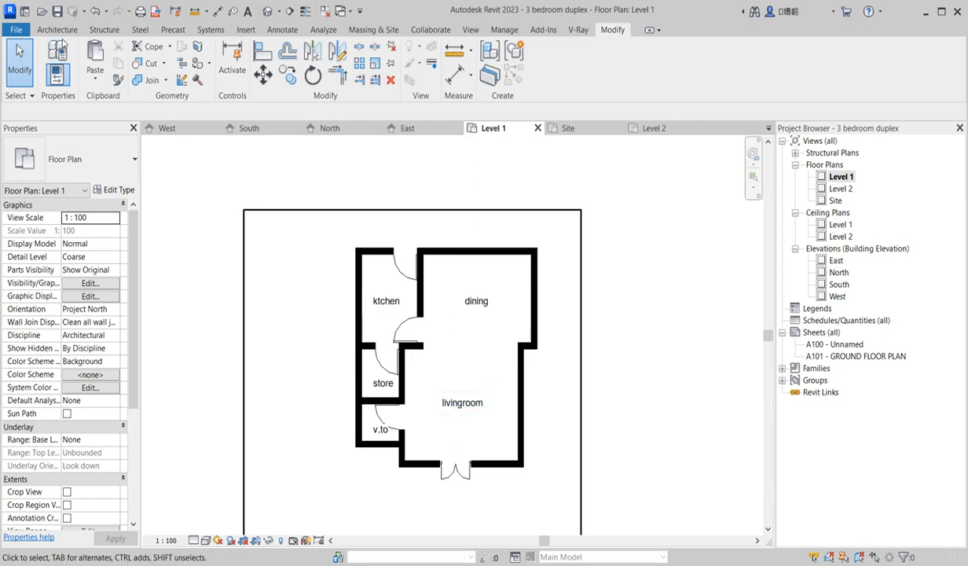
# Choose sectional_sofa_6482 as the component type and leave the placement command without placing it
pyautogui.click(58, 29)
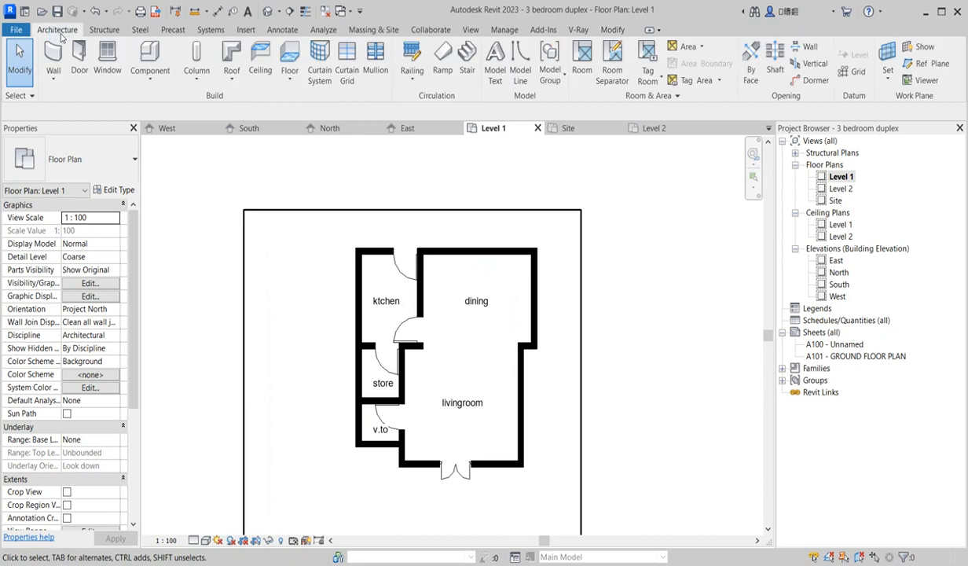
pyautogui.click(150, 59)
pyautogui.click(109, 158)
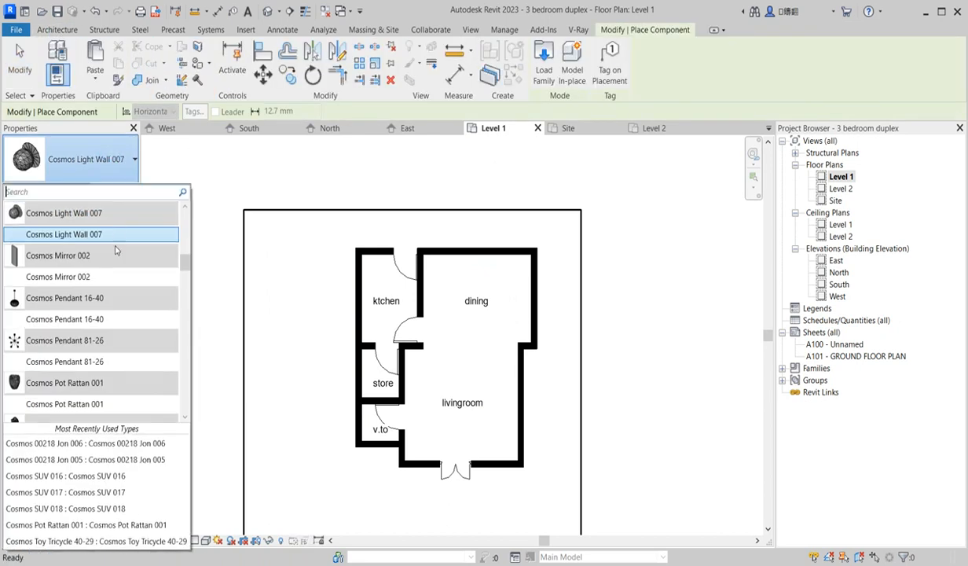
pyautogui.moveTo(185, 260); pyautogui.dragTo(187, 408)
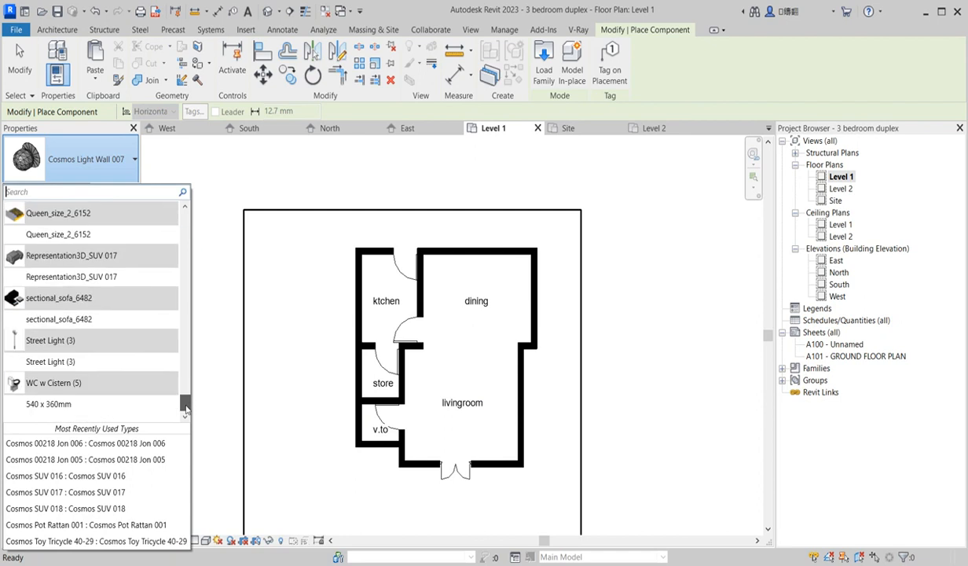
pyautogui.click(76, 318)
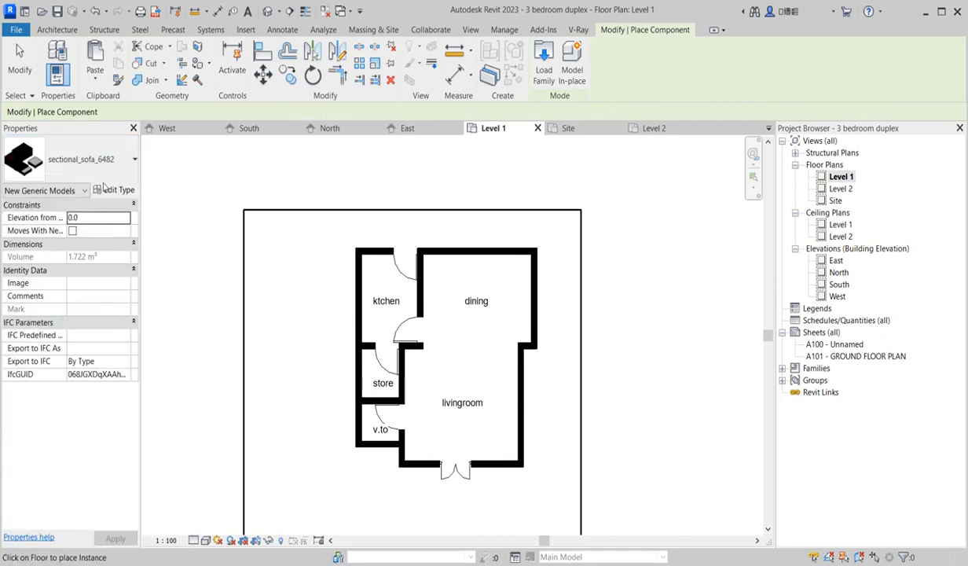
pyautogui.rightClick(330, 239)
pyautogui.click(344, 246)
pyautogui.rightClick(311, 232)
pyautogui.click(338, 244)
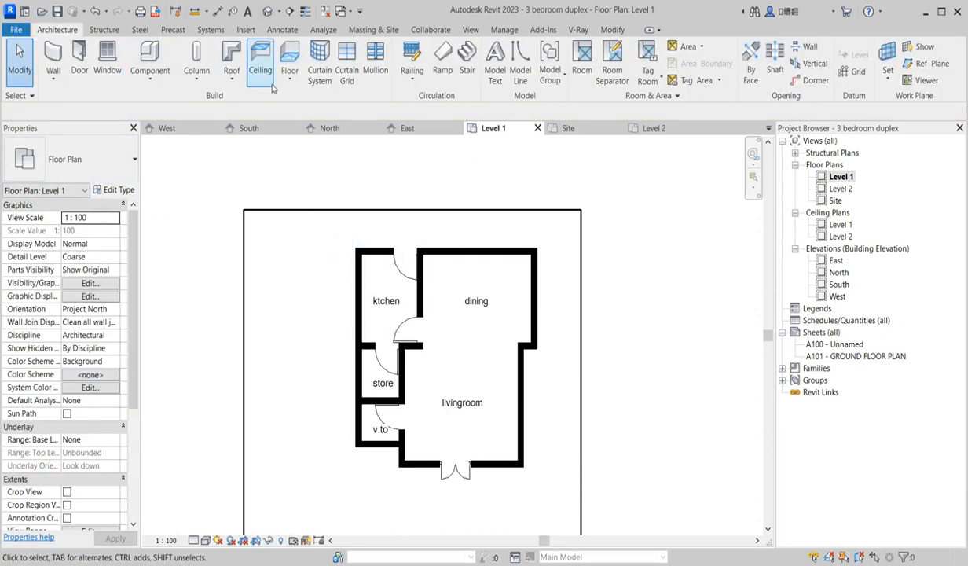
# Start a Generic 150mm floor on Level 1 and sketch a rectangular boundary enclosing the building's outer walls
pyautogui.click(291, 71)
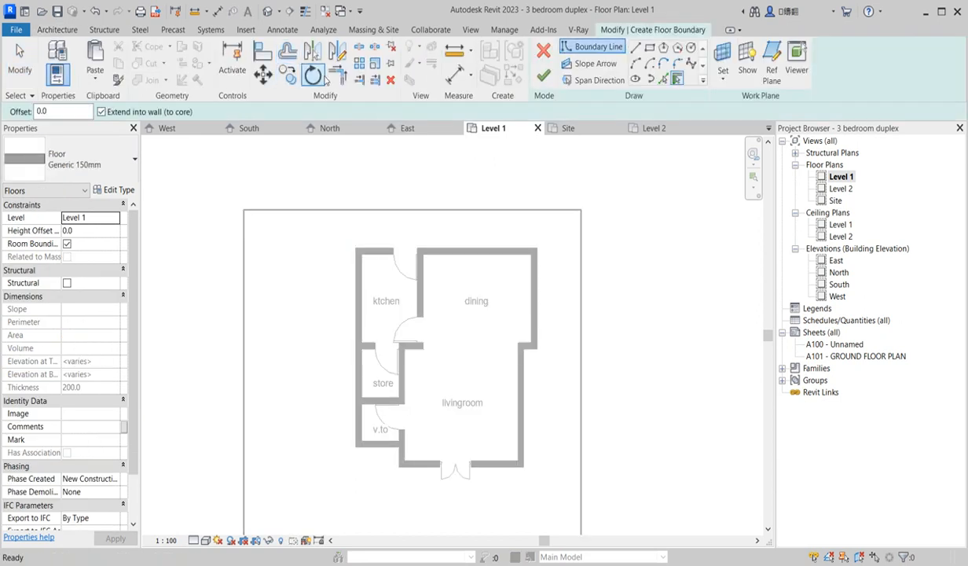
pyautogui.click(651, 48)
pyautogui.click(535, 250)
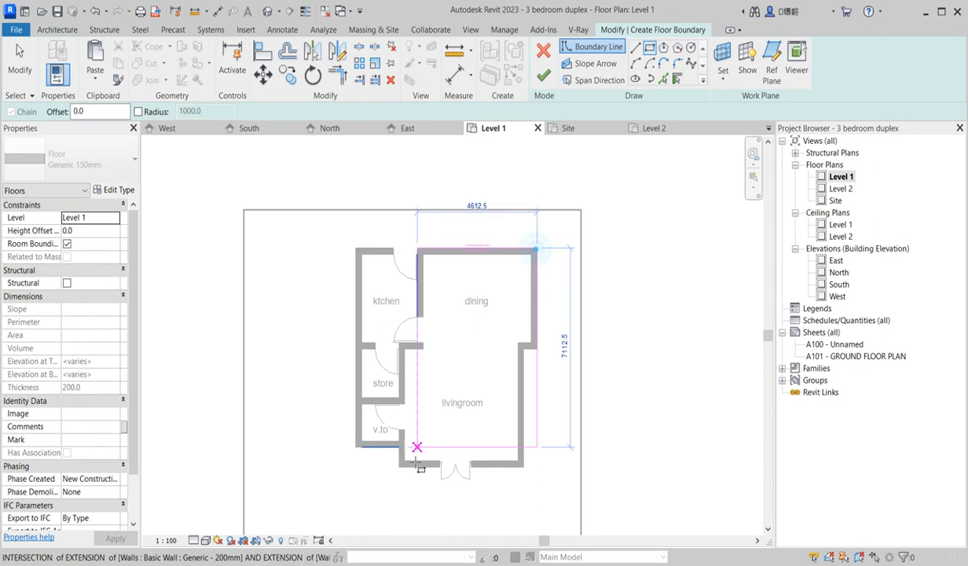
pyautogui.click(356, 468)
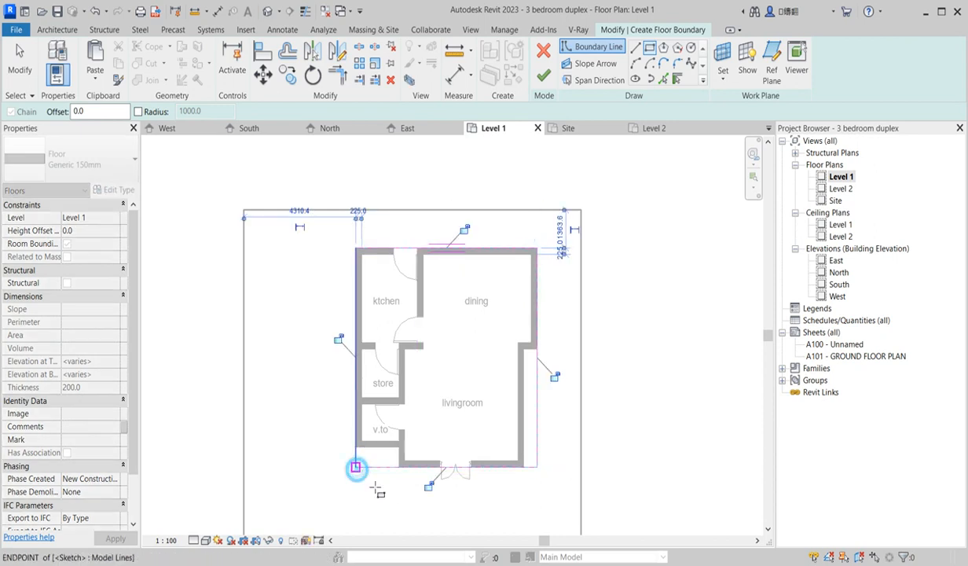
# Add floor boundary lines picked from the outer wall faces at the livingroom's right-hand recess and the notch below v.to
pyautogui.click(662, 79)
pyautogui.scroll(3, 542, 333)
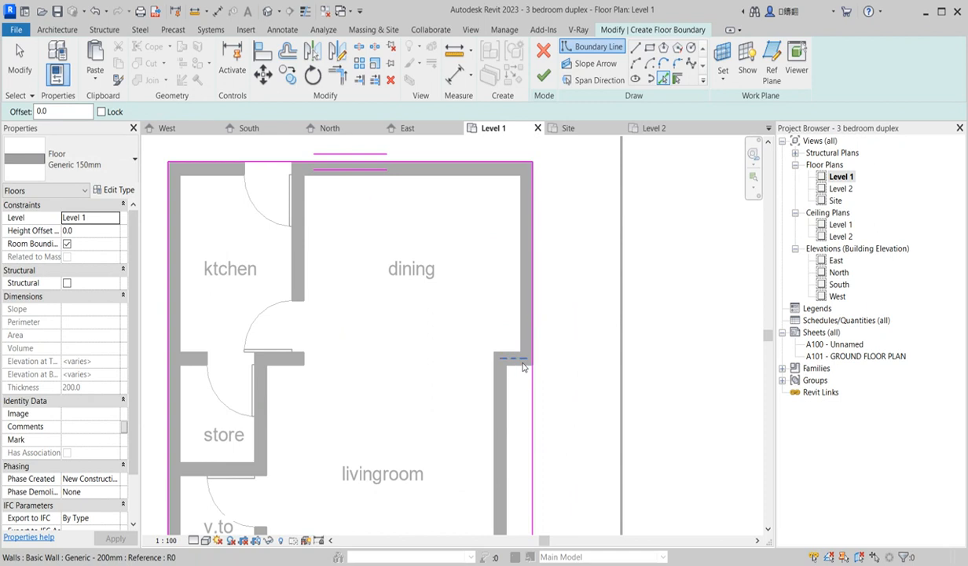
pyautogui.click(509, 404)
pyautogui.scroll(-3, 554, 306)
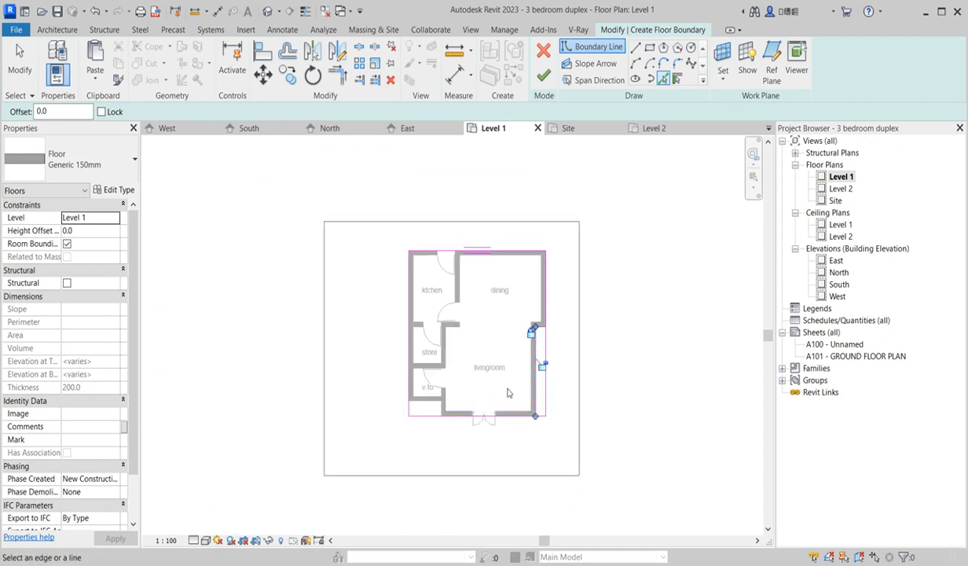
pyautogui.scroll(2, 370, 425)
pyautogui.click(374, 432)
pyautogui.click(375, 429)
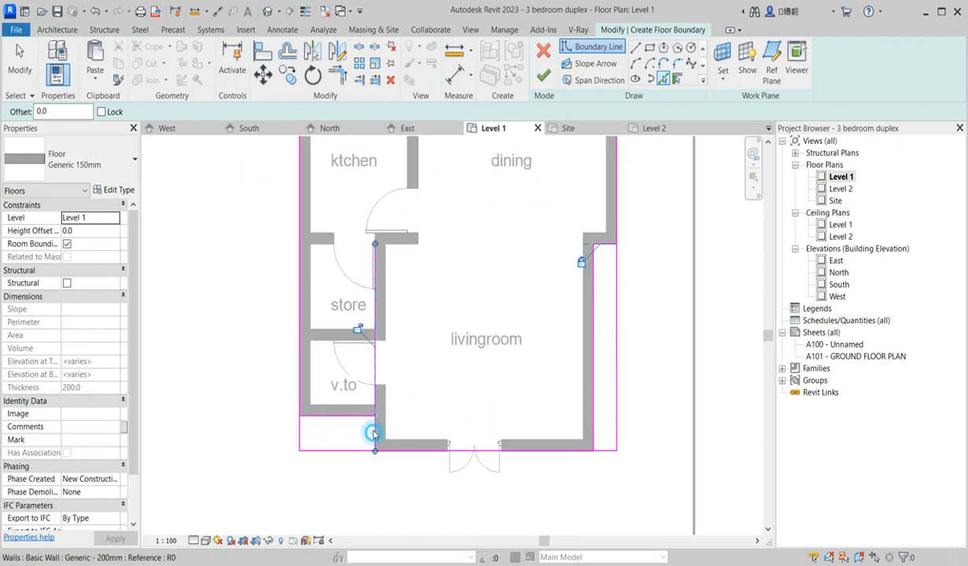
# Trim the floor boundary lines to a corner outline around the notch below v.to
pyautogui.click(339, 75)
pyautogui.click(326, 417)
pyautogui.click(374, 433)
pyautogui.click(376, 432)
pyautogui.click(391, 451)
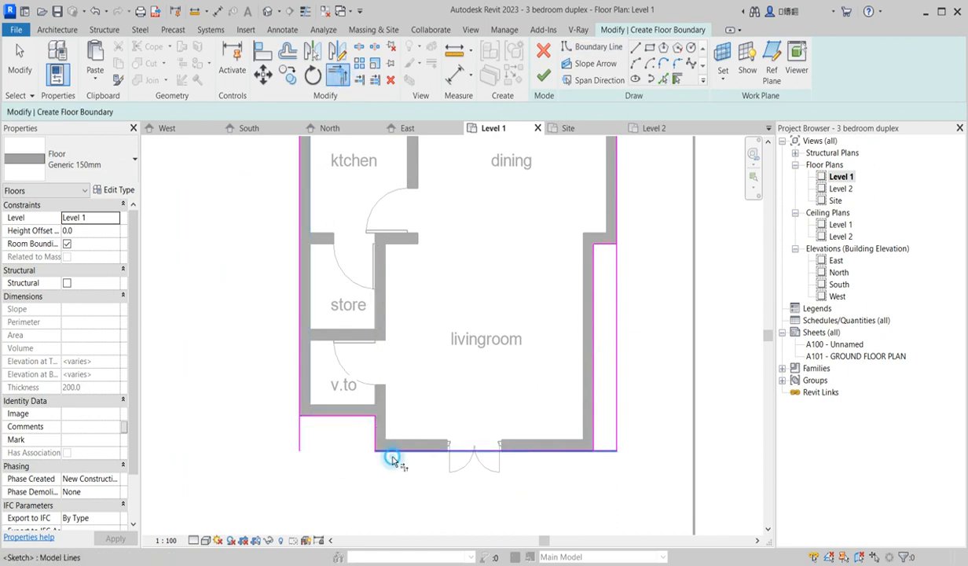
pyautogui.click(348, 417)
pyautogui.click(305, 384)
# Trim the floor boundary to follow the recess beside the dining and livingroom walls, and finish the floor
pyautogui.scroll(-5, 472, 385)
pyautogui.scroll(2, 452, 412)
pyautogui.click(453, 404)
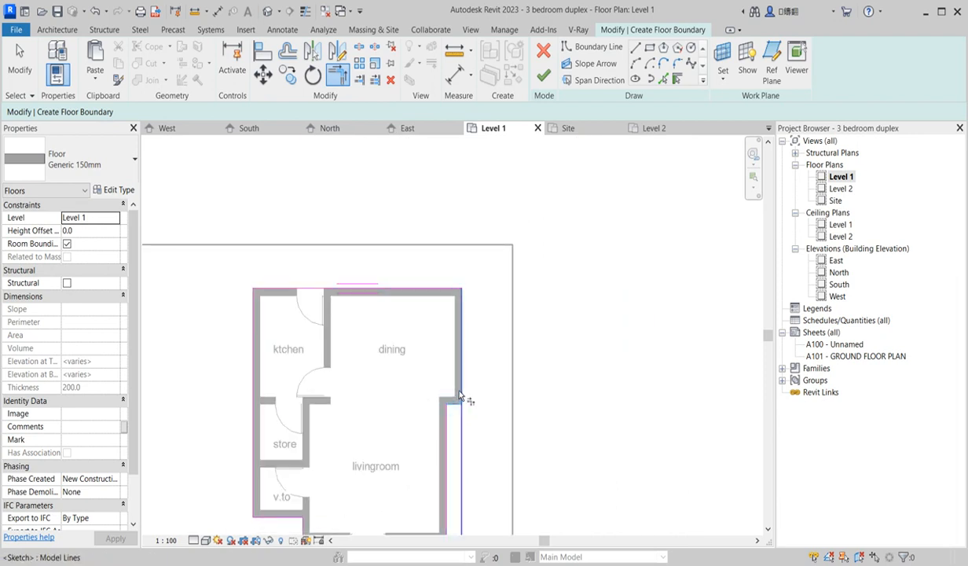
pyautogui.click(460, 391)
pyautogui.scroll(-5, 465, 358)
pyautogui.scroll(4, 463, 419)
pyautogui.click(453, 434)
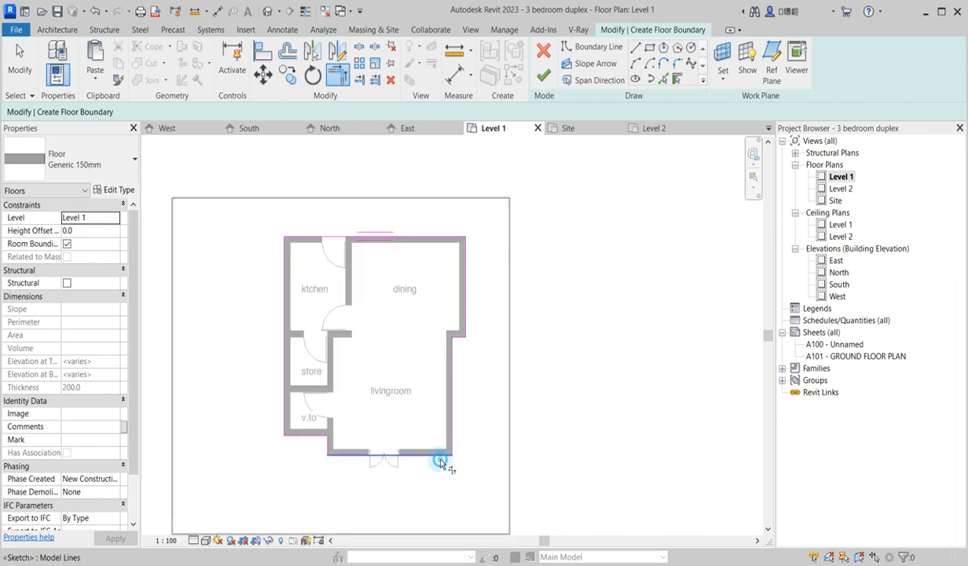
pyautogui.click(437, 454)
pyautogui.click(543, 81)
pyautogui.scroll(-3, 467, 401)
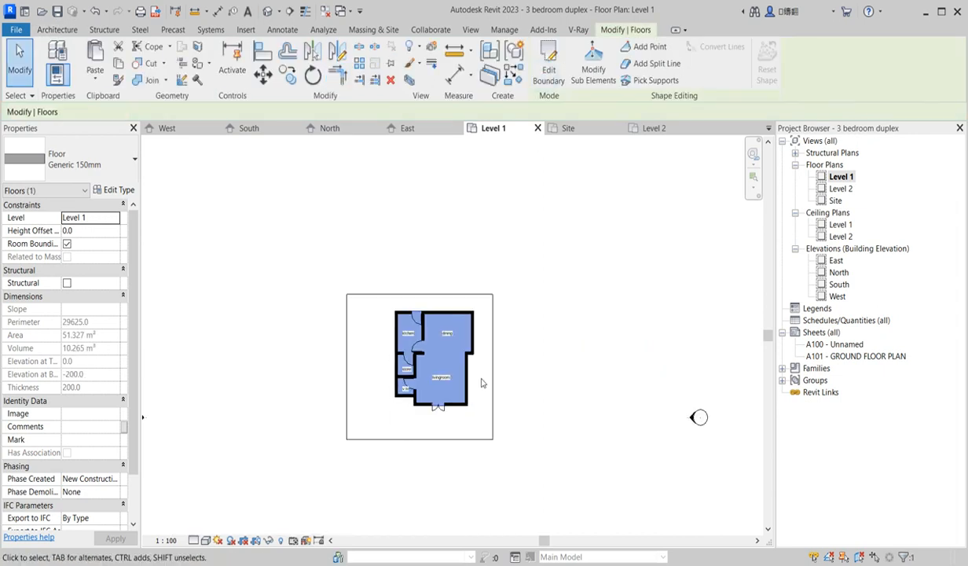
# Place the sectional_sofa_6482 component in the livingroom
pyautogui.click(57, 30)
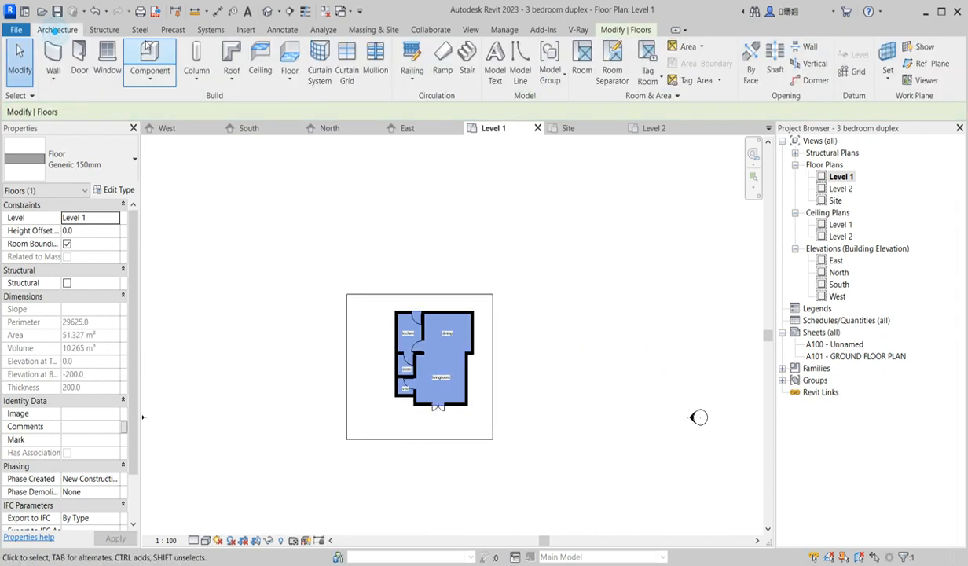
pyautogui.click(147, 61)
pyautogui.scroll(5, 445, 374)
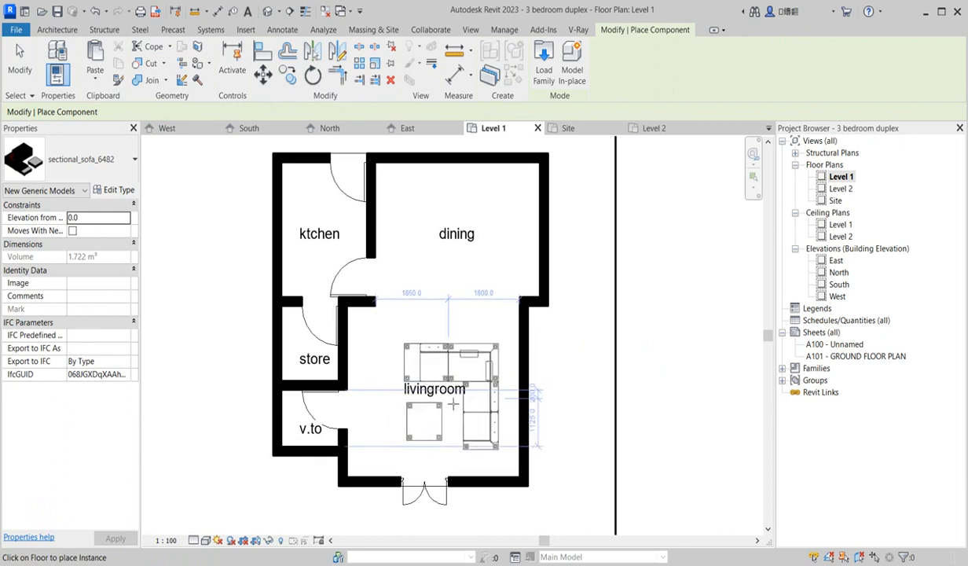
pyautogui.click(454, 401)
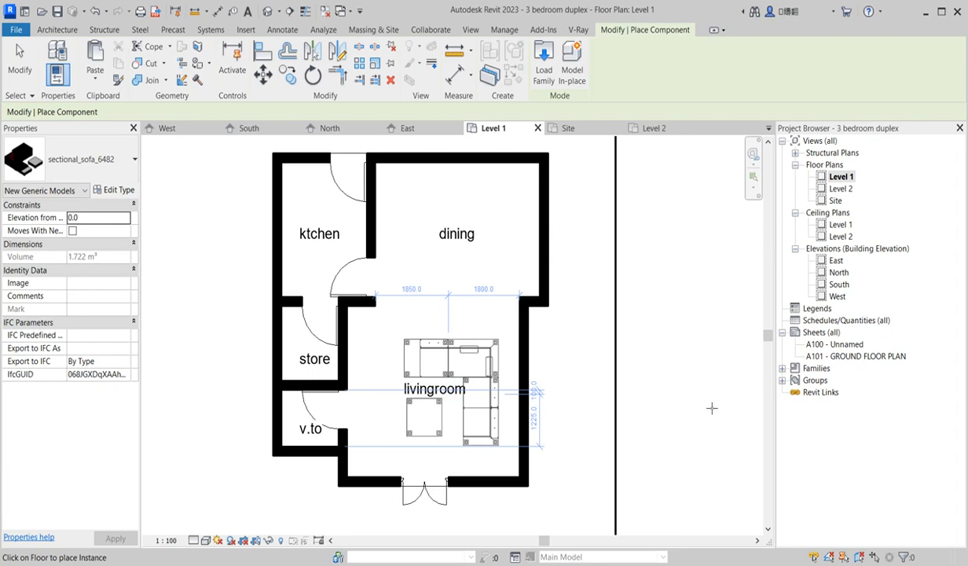
pyautogui.press('Escape')
pyautogui.press('Escape')
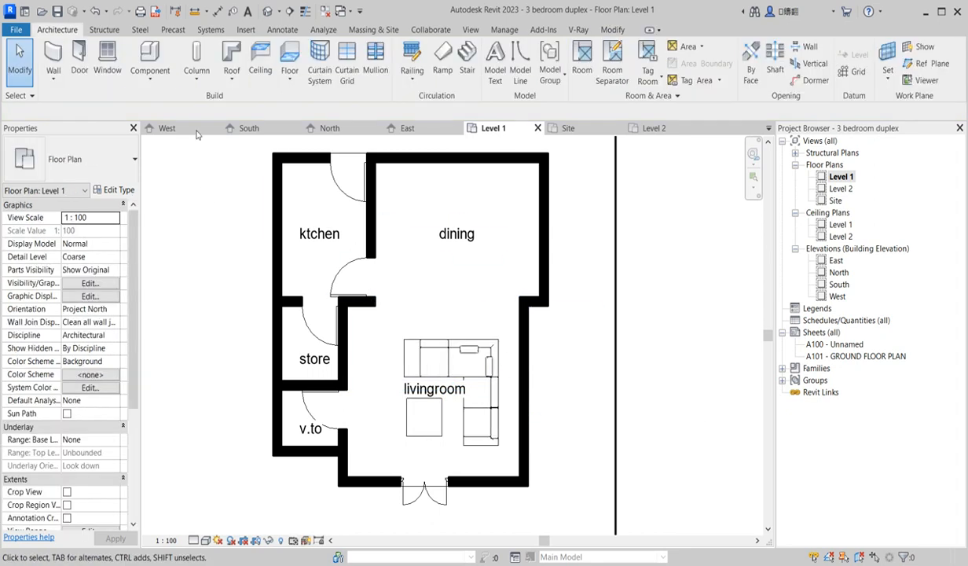
# Place an M_Table-Dining Round w Chairs, 0915mm Diameter, in the dining area beside its label
pyautogui.click(150, 59)
pyautogui.click(111, 162)
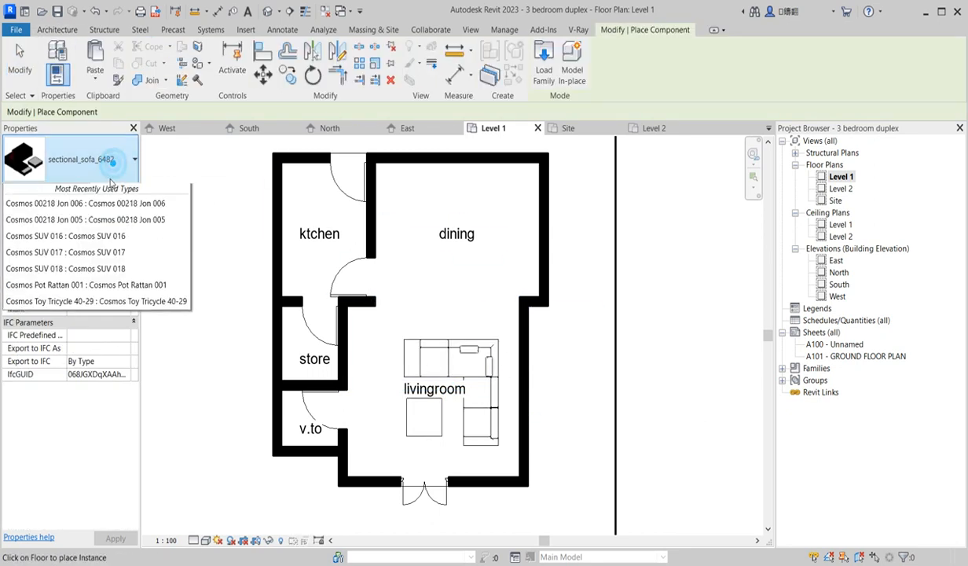
pyautogui.scroll(5, 71, 295)
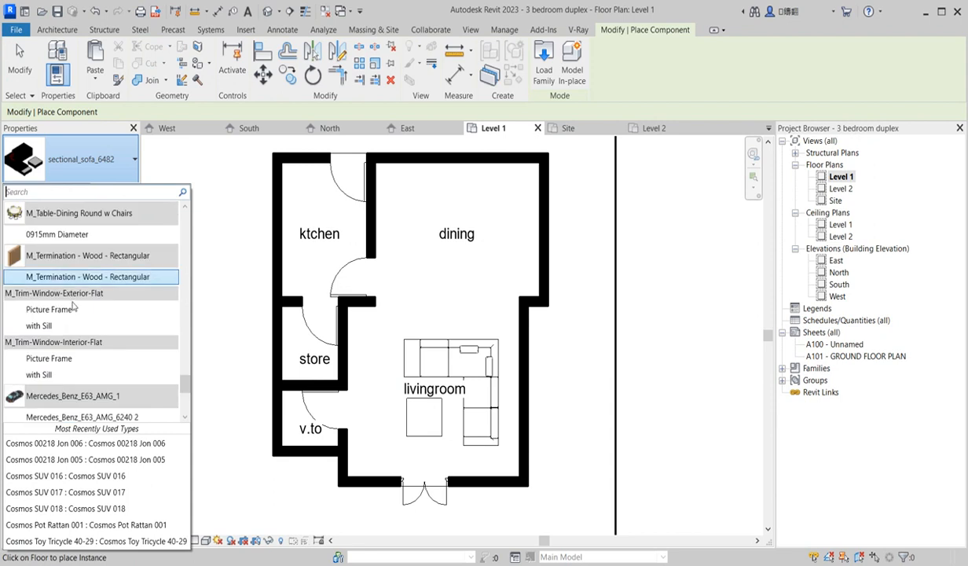
pyautogui.click(59, 234)
pyautogui.scroll(2, 421, 228)
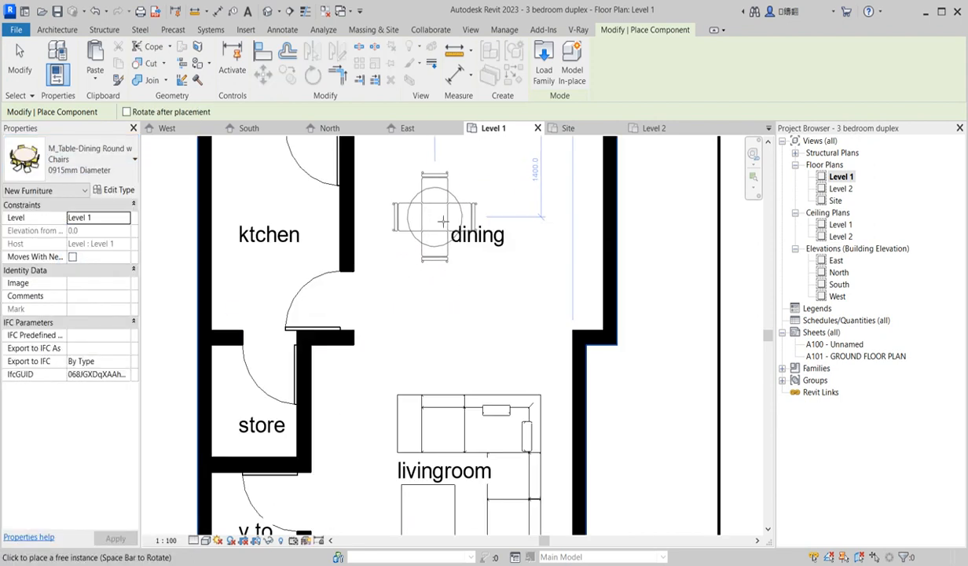
pyautogui.click(442, 220)
pyautogui.scroll(-3, 463, 308)
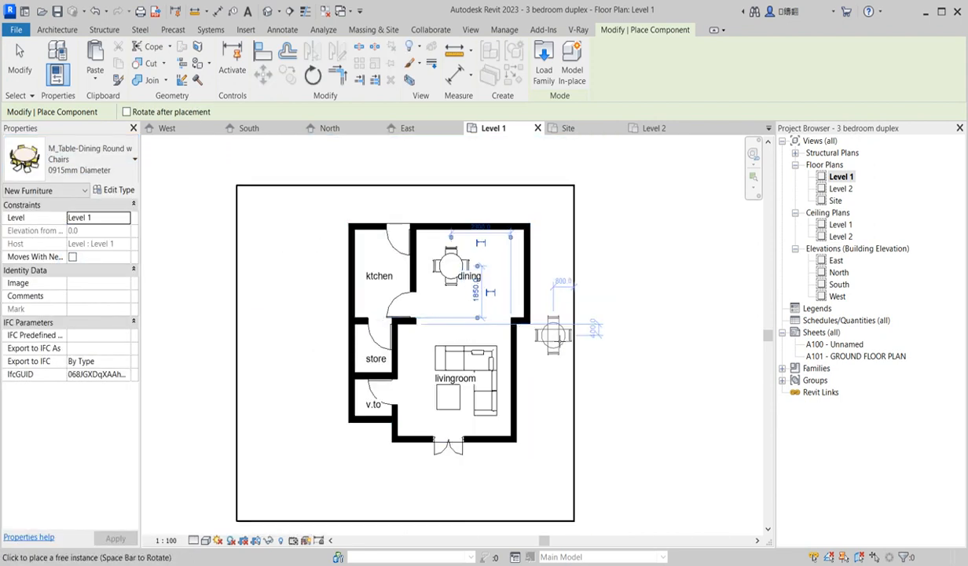
pyautogui.scroll(-2, 550, 330)
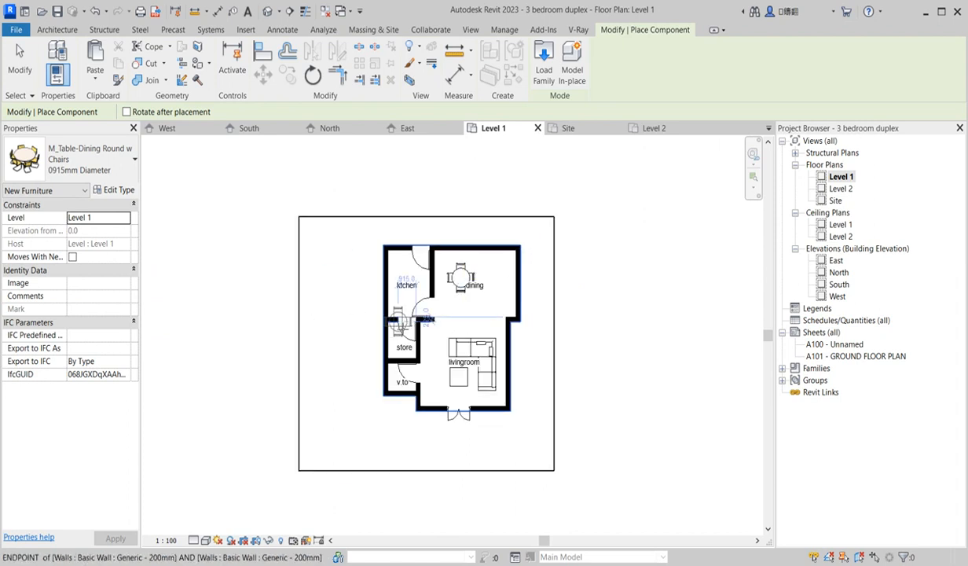
# Place a WC w Cistern (5), 540 x 360mm, against the left wall of the v.to room
pyautogui.click(59, 30)
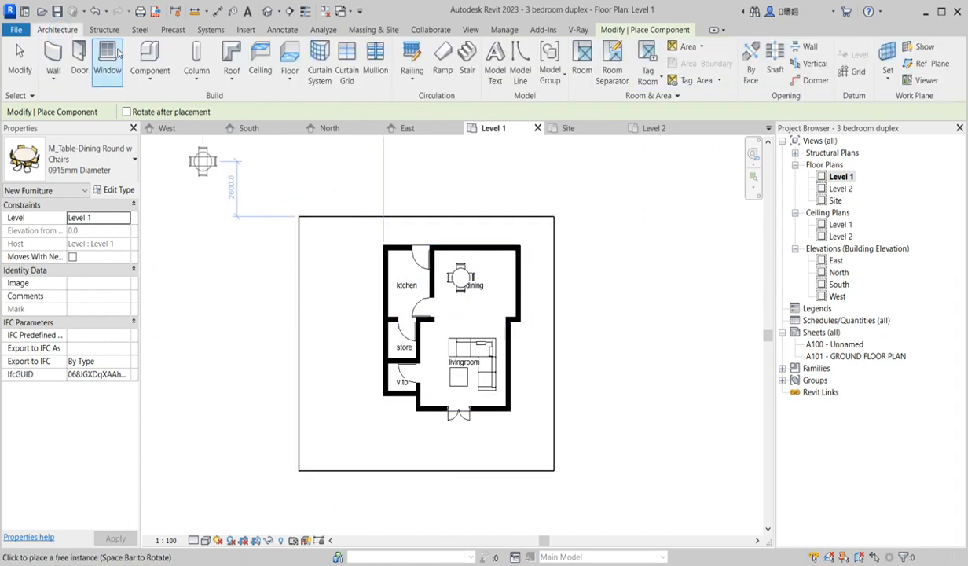
pyautogui.click(146, 55)
pyautogui.click(132, 161)
pyautogui.scroll(5, 100, 329)
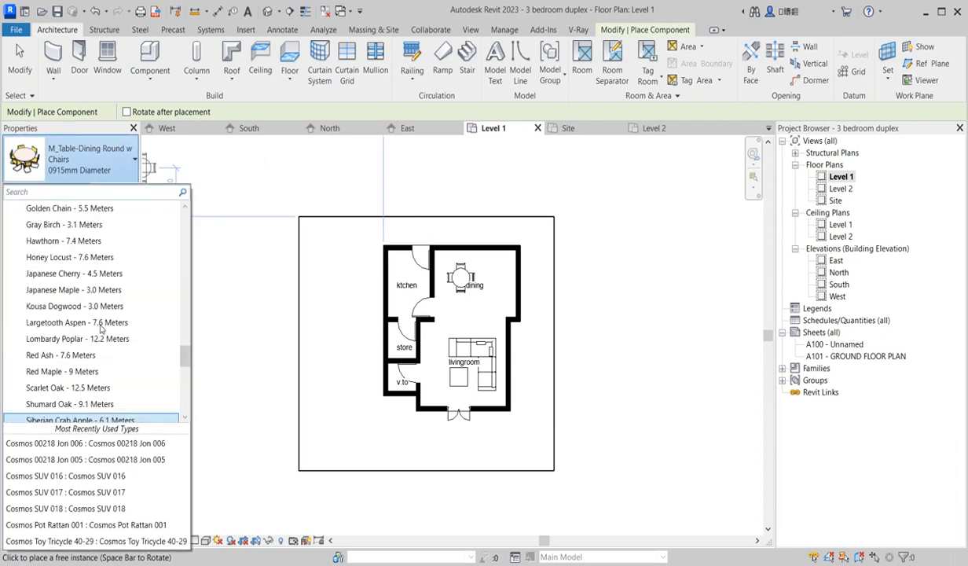
pyautogui.scroll(10, 100, 329)
pyautogui.scroll(10, 101, 328)
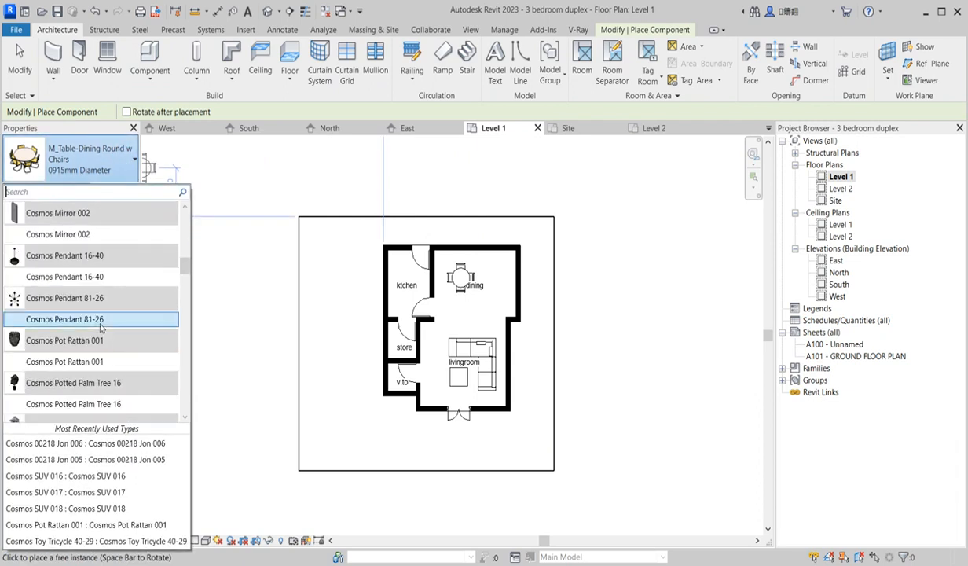
pyautogui.scroll(-15, 101, 329)
pyautogui.scroll(-10, 101, 337)
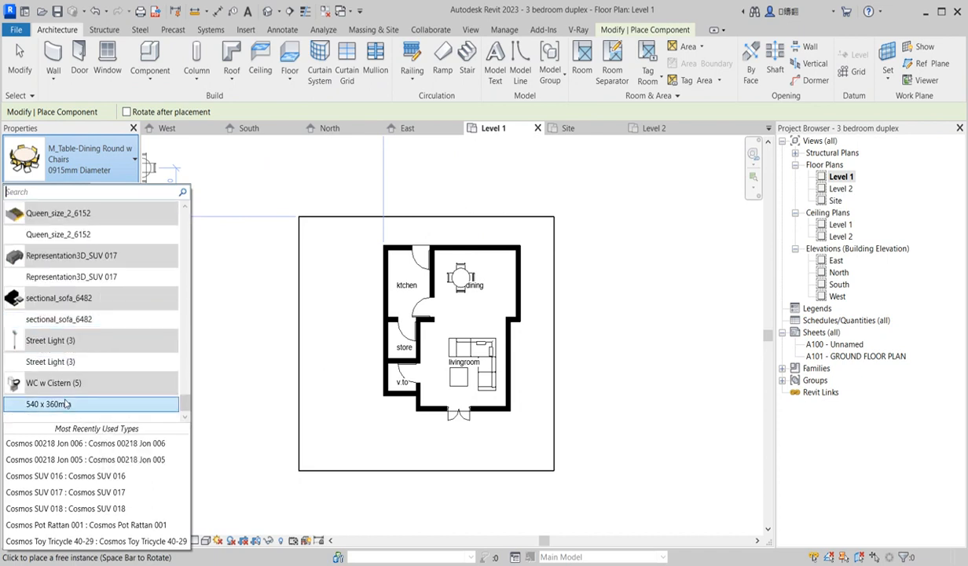
pyautogui.click(99, 404)
pyautogui.scroll(4, 408, 405)
pyautogui.scroll(5, 408, 406)
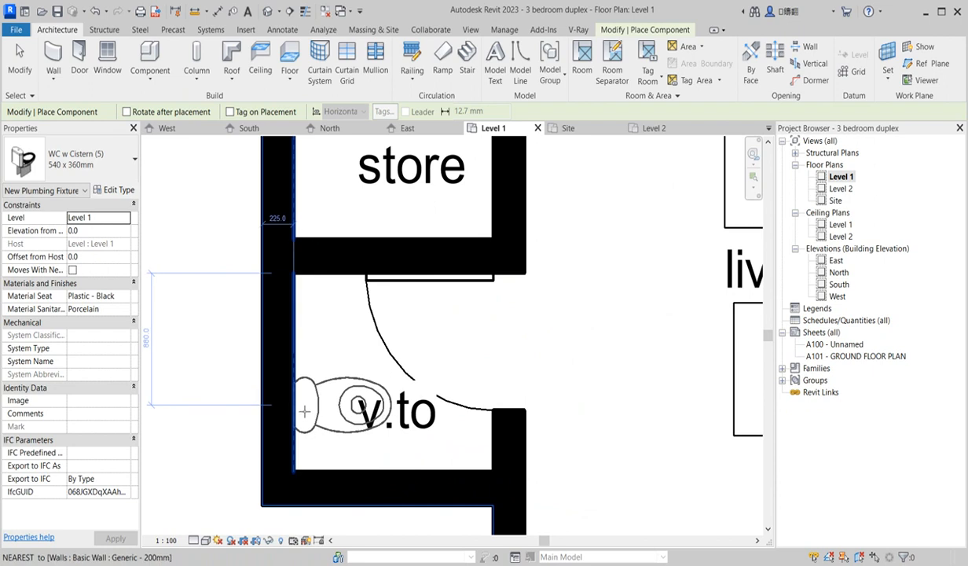
pyautogui.click(296, 395)
pyautogui.scroll(-2, 319, 475)
pyautogui.scroll(-4, 403, 391)
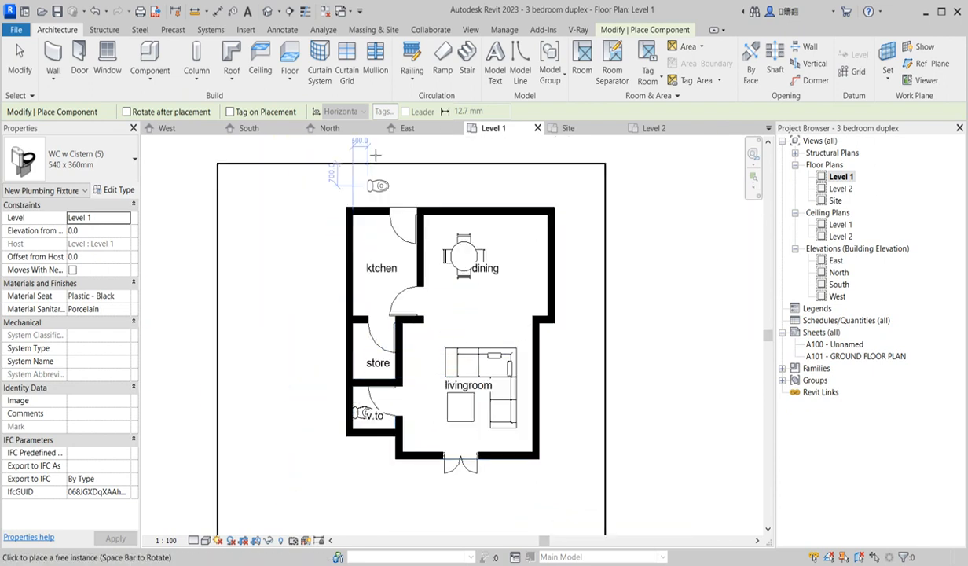
pyautogui.press('Escape')
pyautogui.press('Escape')
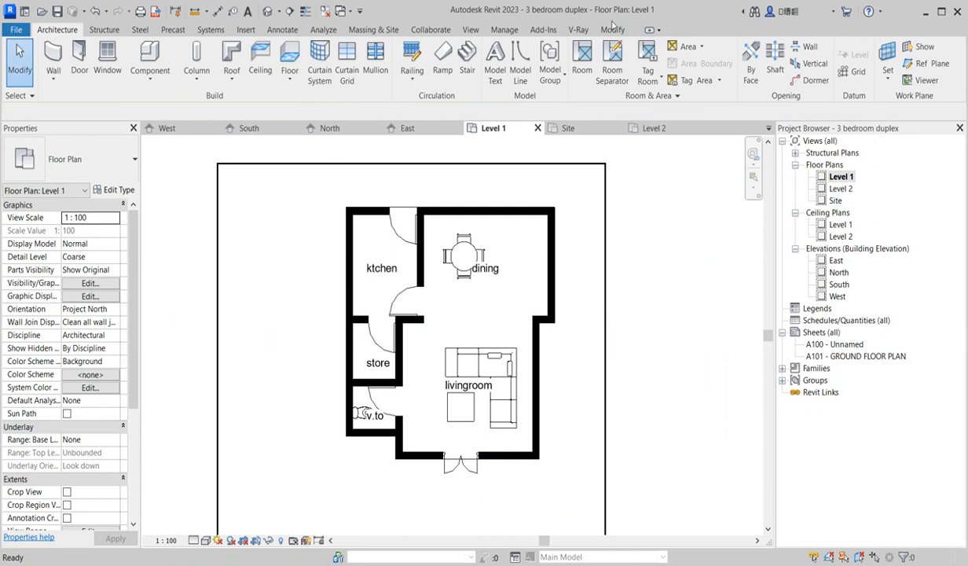
# Draw a vertical <Wide Lines> detail line through the kitchen, parallel to its left wall, from the store-side wall to the top wall
pyautogui.click(283, 29)
pyautogui.click(291, 43)
pyautogui.scroll(3, 364, 214)
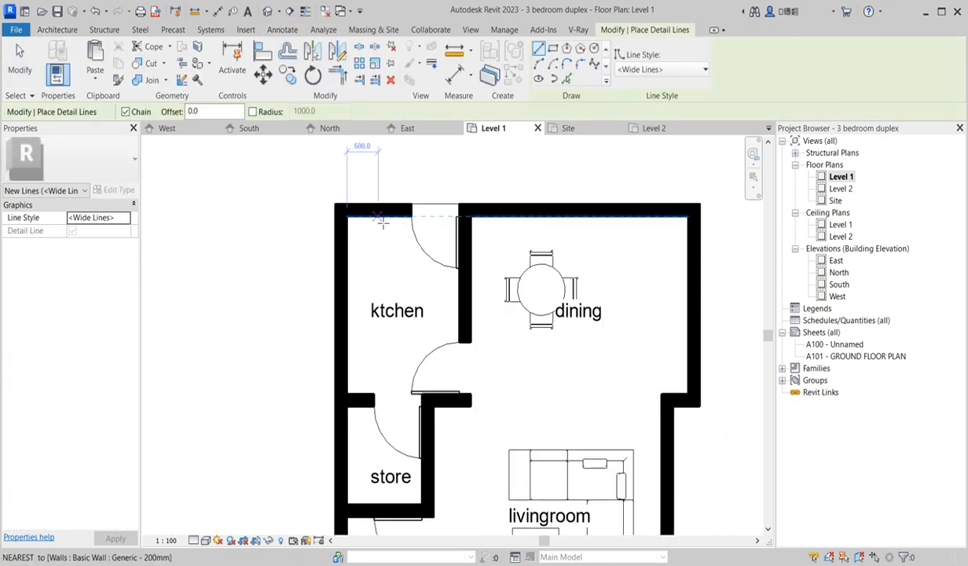
pyautogui.click(373, 394)
pyautogui.click(375, 218)
pyautogui.scroll(1, 401, 293)
pyautogui.press('Escape')
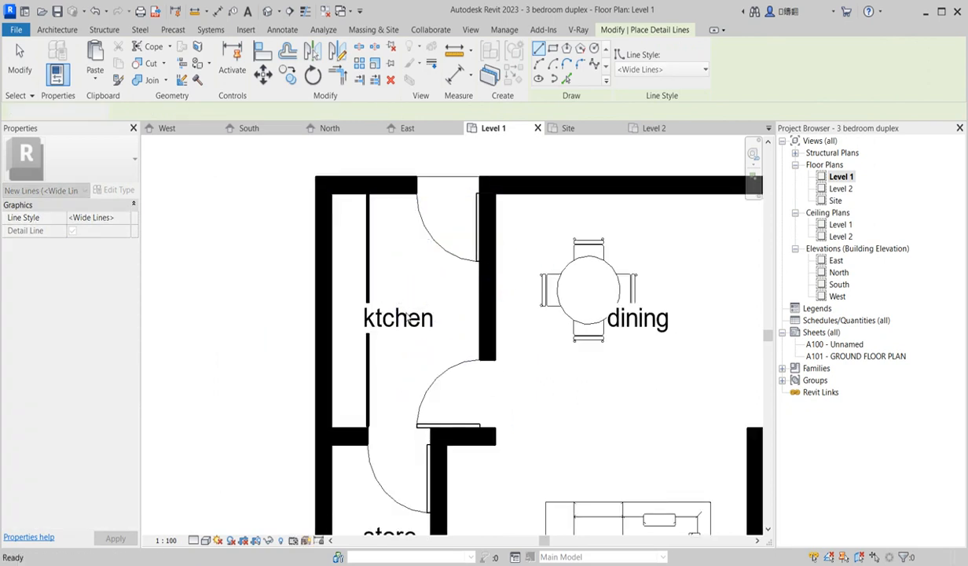
pyautogui.press('Escape')
# Shift the "ktchen" text label slightly to the right within the kitchen
pyautogui.click(410, 318)
pyautogui.moveTo(411, 318); pyautogui.dragTo(413, 318)
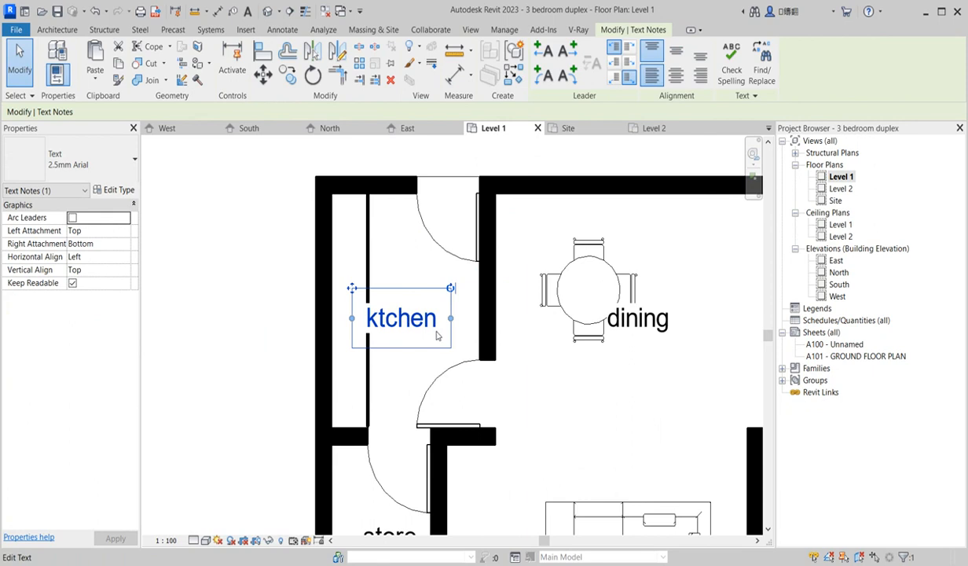
pyautogui.scroll(-4, 438, 336)
pyautogui.scroll(2, 476, 354)
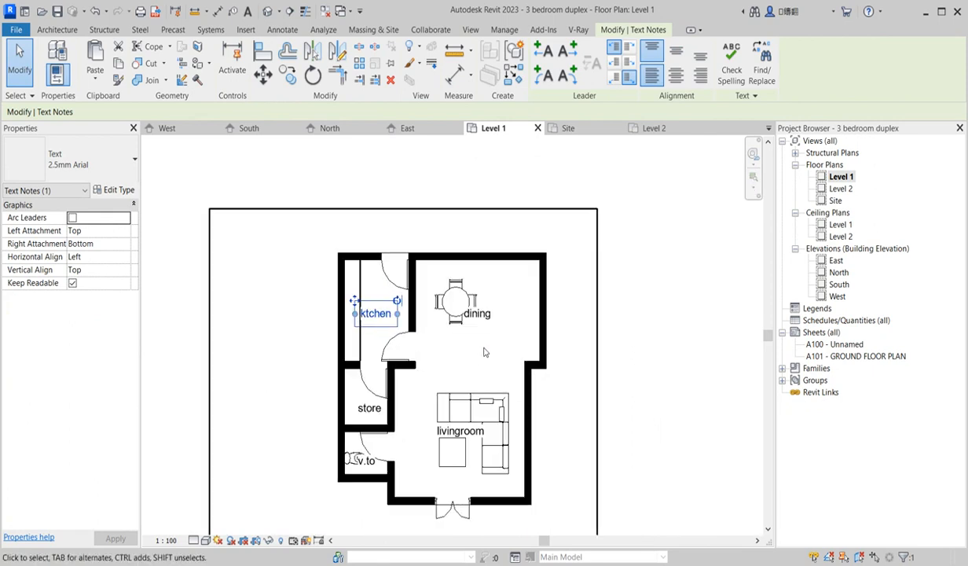
# Move the "dining" text label onto the centre of the round dining table
pyautogui.click(483, 346)
pyautogui.scroll(2, 482, 319)
pyautogui.click(488, 316)
pyautogui.moveTo(439, 289)
pyautogui.mouseDown()
pyautogui.moveTo(412, 313)
pyautogui.moveTo(403, 270)
pyautogui.mouseUp()
pyautogui.click(519, 272)
pyautogui.scroll(-3, 501, 380)
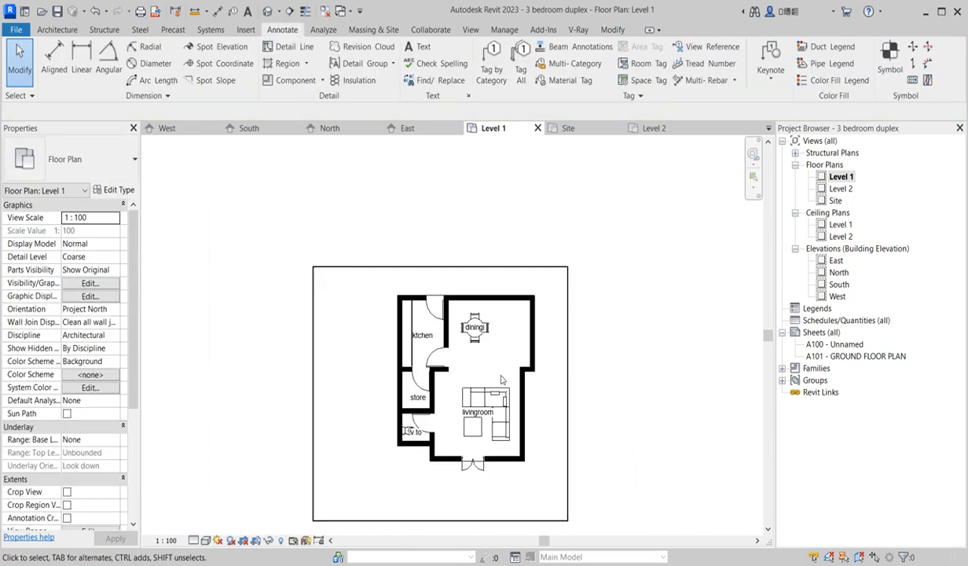
pyautogui.scroll(3, 472, 448)
pyautogui.scroll(-4, 503, 456)
pyautogui.scroll(3, 482, 432)
pyautogui.scroll(2, 487, 413)
pyautogui.scroll(-5, 492, 439)
pyautogui.scroll(-2, 492, 439)
pyautogui.scroll(1, 493, 376)
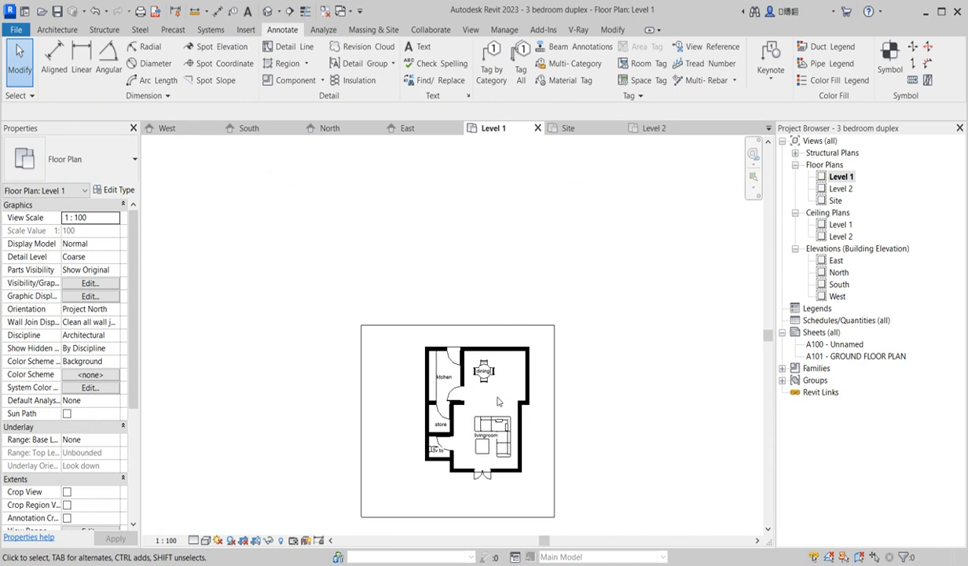
# Draw a rectangular <Wide Lines> detail outline across the dining area's upper-right wall corner, 1000 mm wide inside the room and 1225 mm wide at its outer edge
pyautogui.scroll(2, 515, 385)
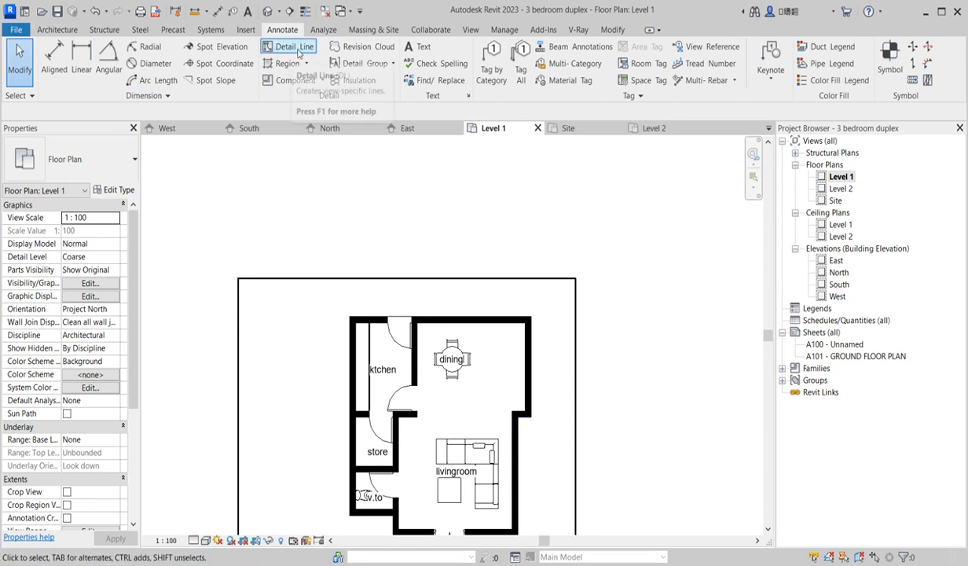
pyautogui.click(279, 48)
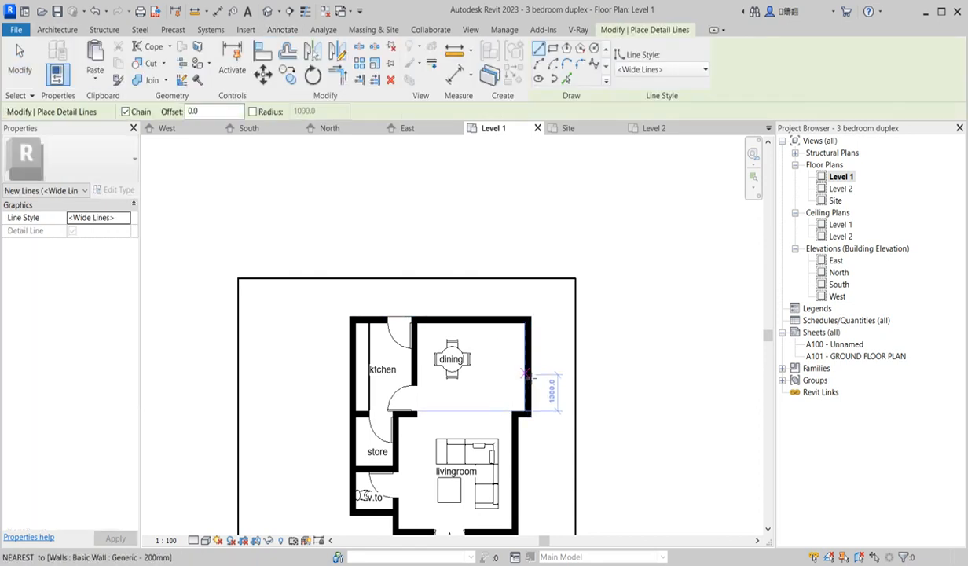
pyautogui.scroll(2, 533, 376)
pyautogui.click(527, 366)
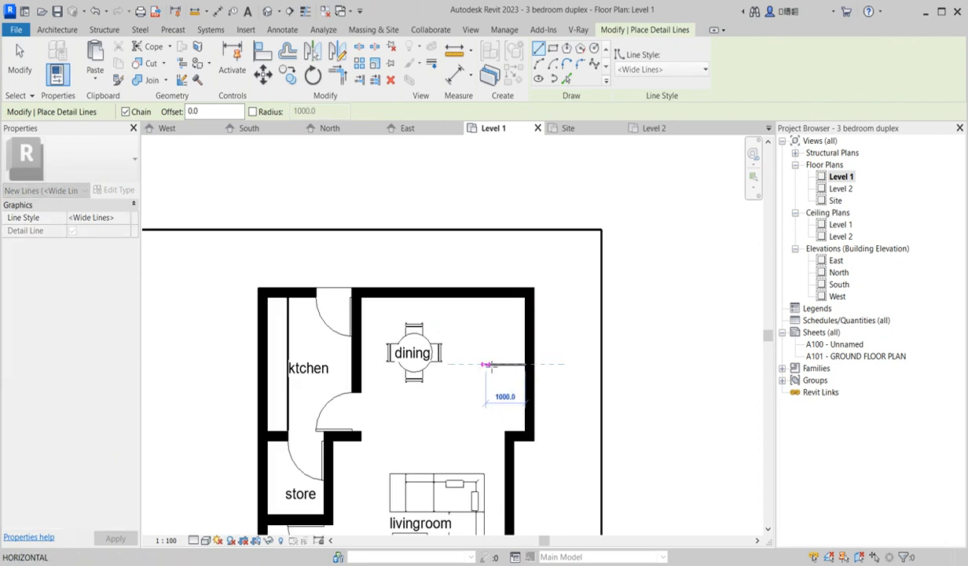
pyautogui.click(488, 363)
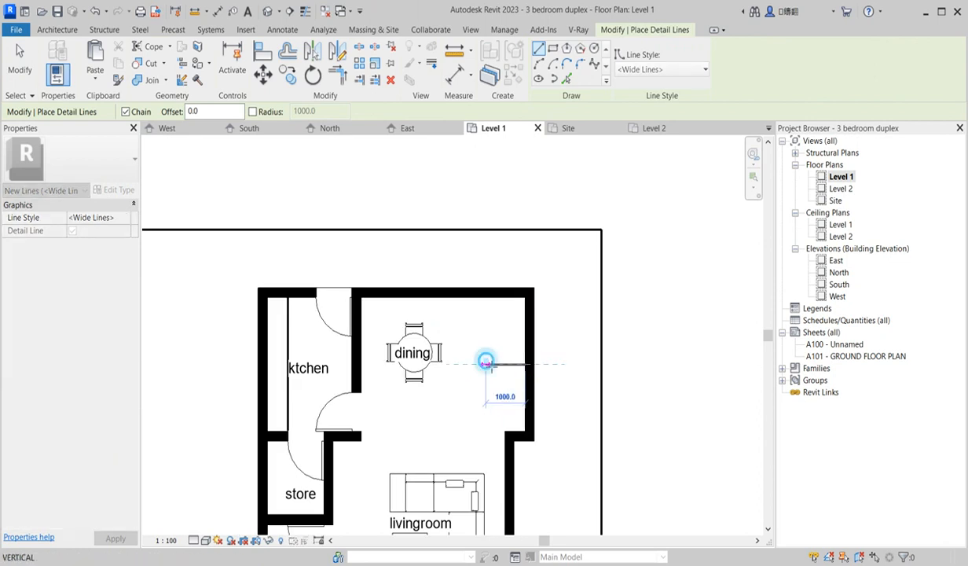
pyautogui.click(487, 254)
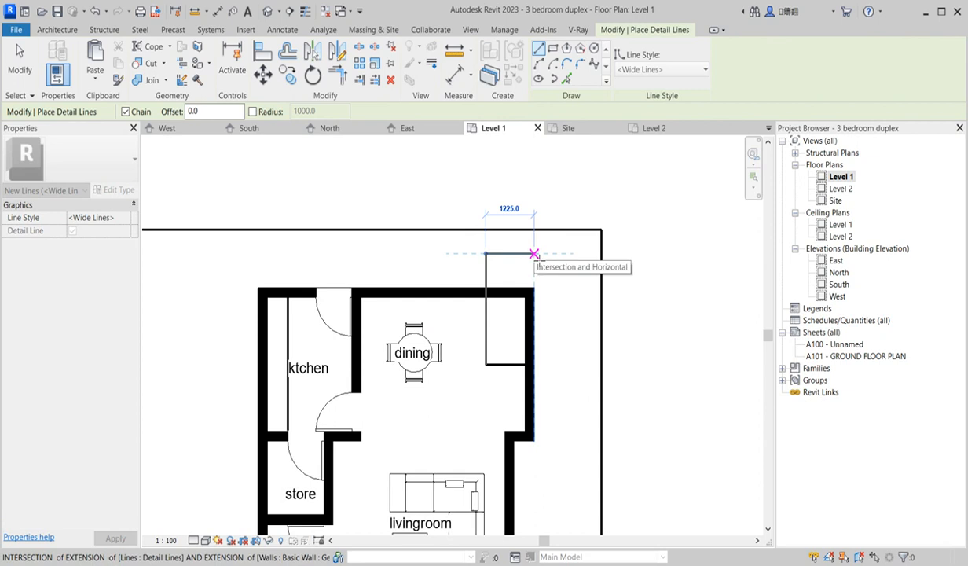
pyautogui.click(534, 254)
pyautogui.click(534, 364)
pyautogui.rightClick(476, 295)
pyautogui.click(515, 305)
pyautogui.scroll(-3, 550, 319)
pyautogui.rightClick(558, 318)
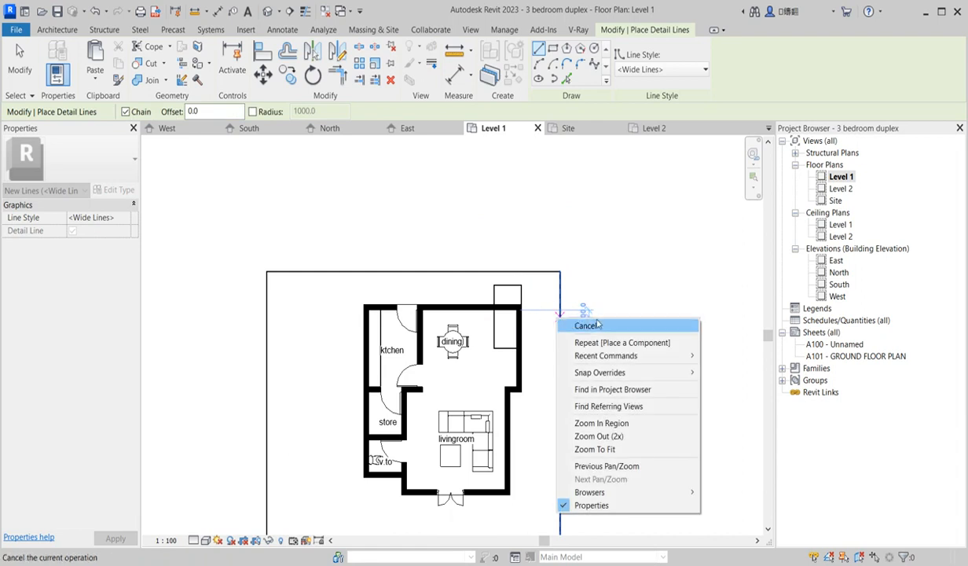
pyautogui.click(598, 324)
pyautogui.scroll(2, 534, 303)
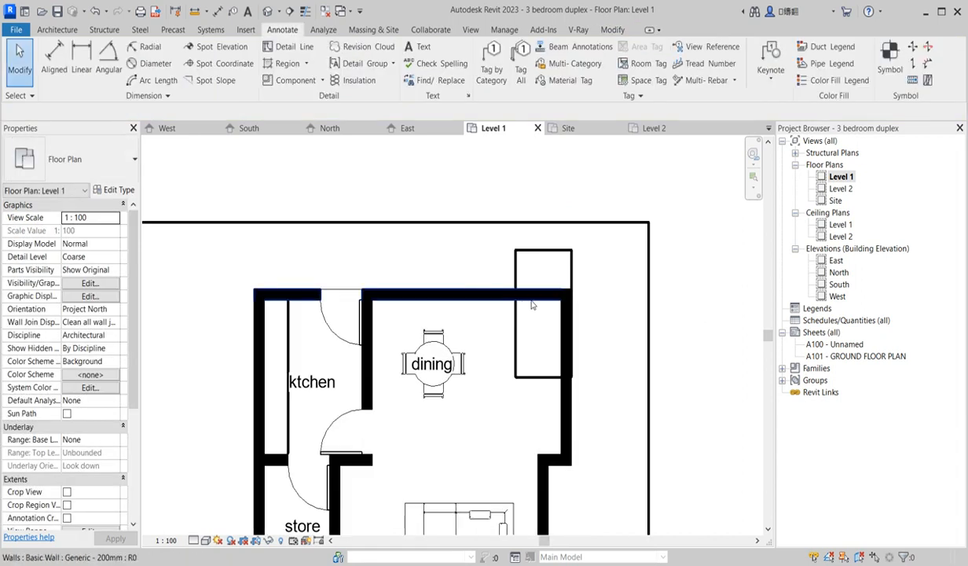
pyautogui.scroll(-2, 532, 321)
pyautogui.scroll(-3, 531, 321)
pyautogui.scroll(3, 496, 393)
pyautogui.scroll(-2, 503, 291)
pyautogui.scroll(2, 487, 283)
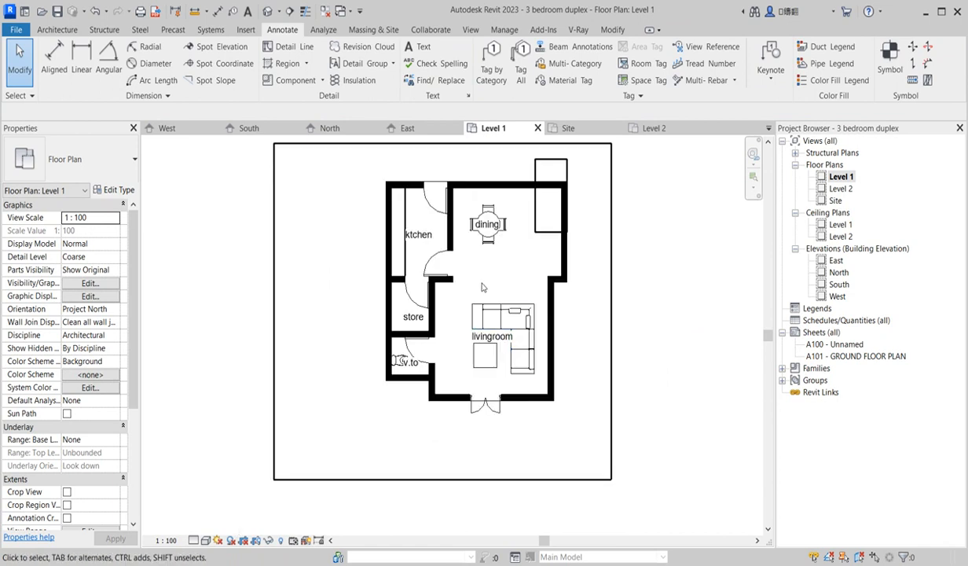
pyautogui.scroll(-2, 474, 273)
pyautogui.scroll(2, 465, 236)
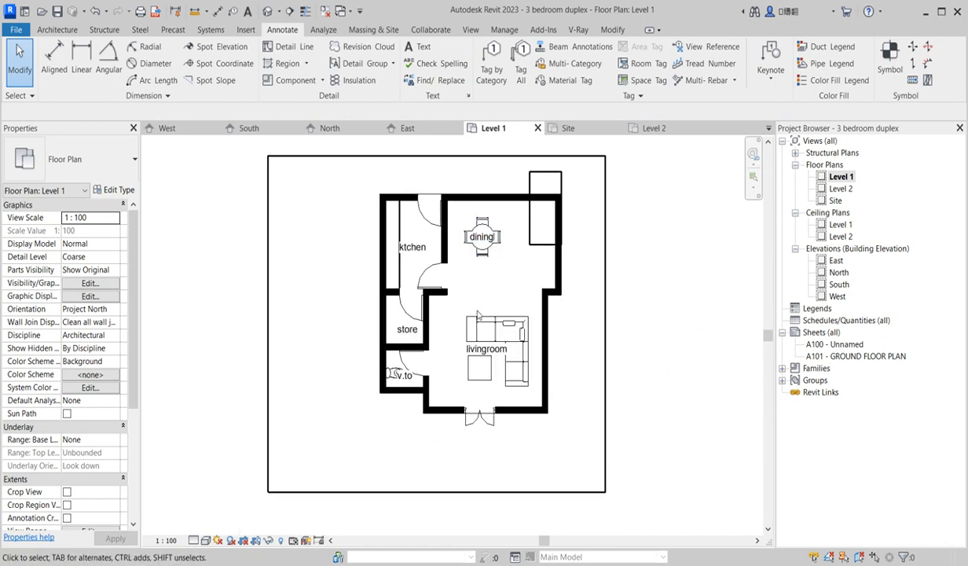
pyautogui.scroll(2, 481, 375)
pyautogui.scroll(-2, 480, 279)
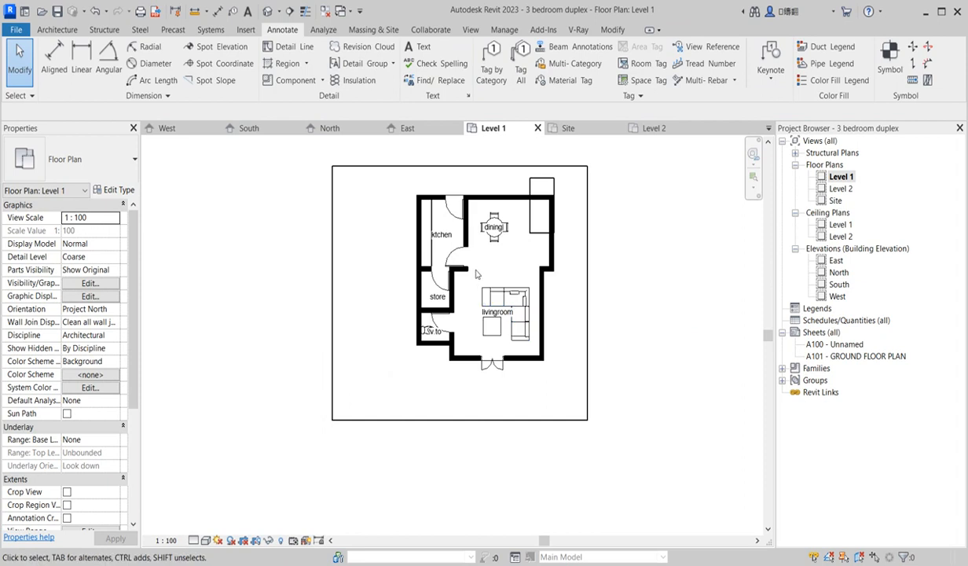
pyautogui.scroll(1, 476, 273)
pyautogui.scroll(-2, 485, 271)
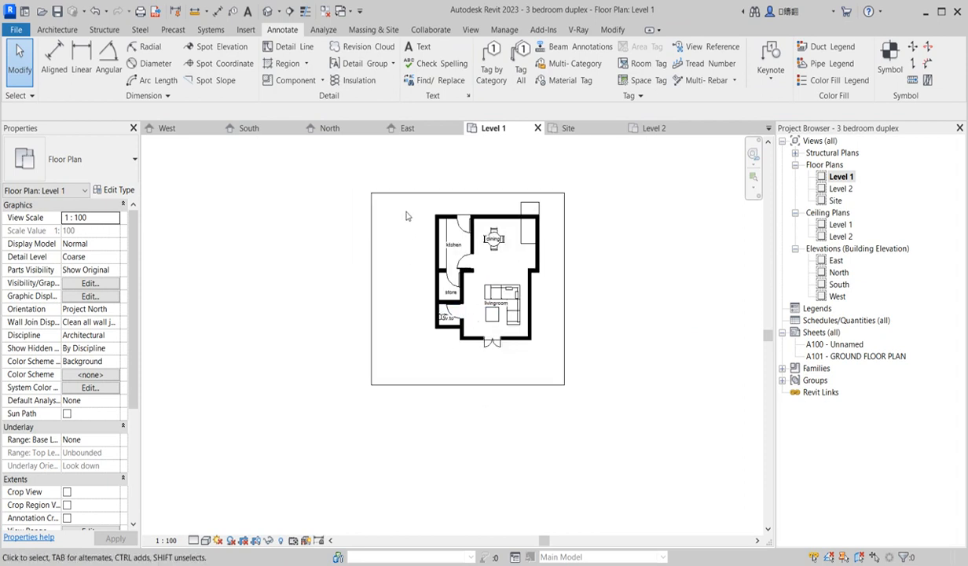